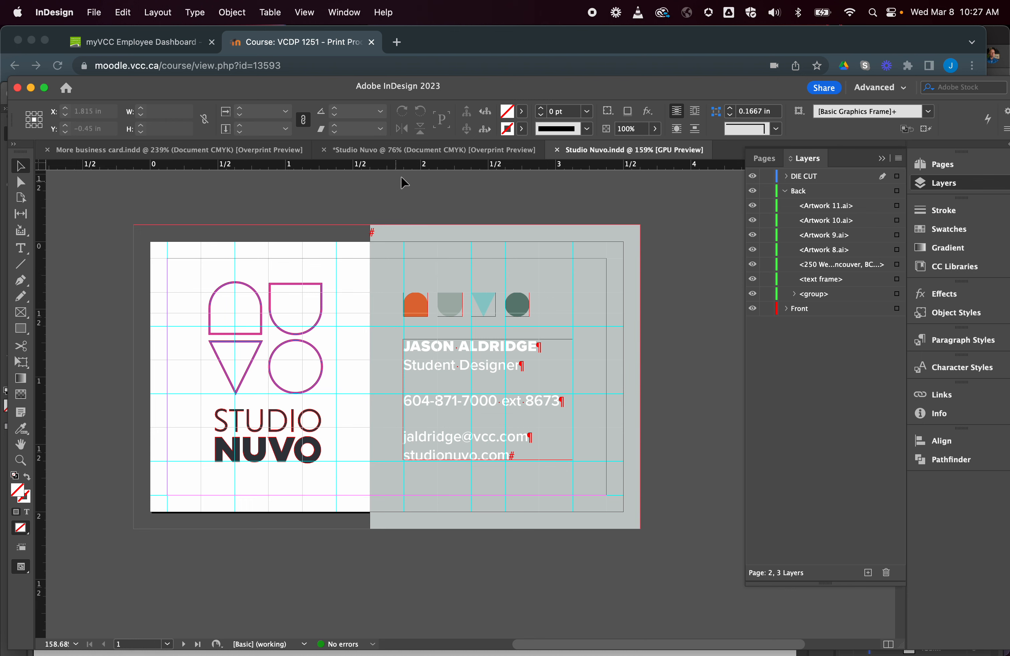
Compare the full-colour Studio Nuvo card layout with the die-cut version in Studio Nuvo.indd.
{"action": "left_click", "coordinate": [432, 152]}
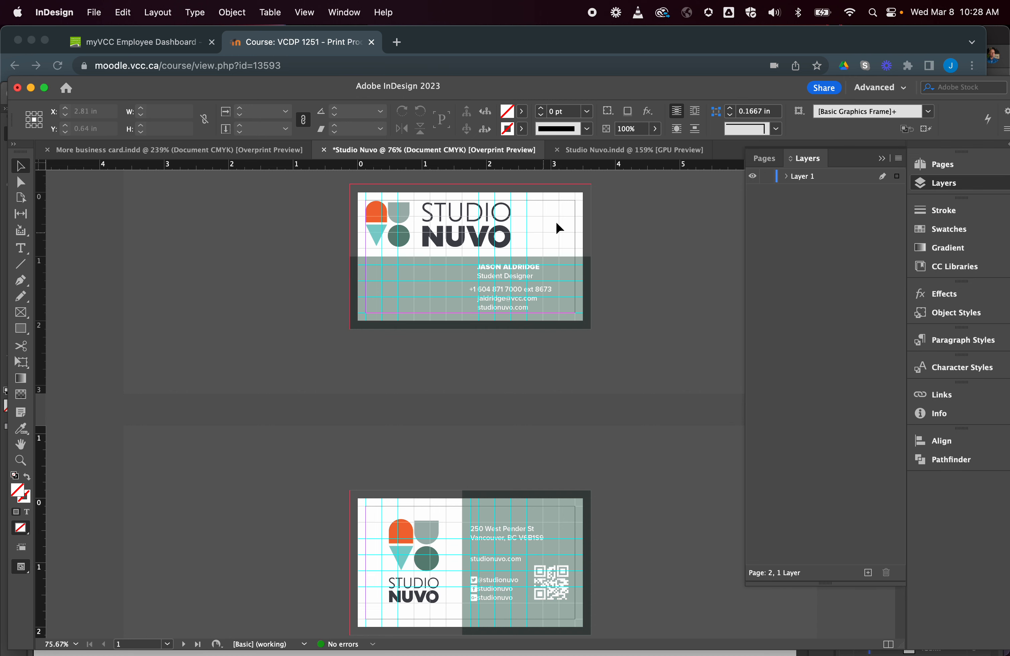
{"action": "left_click", "coordinate": [595, 153]}
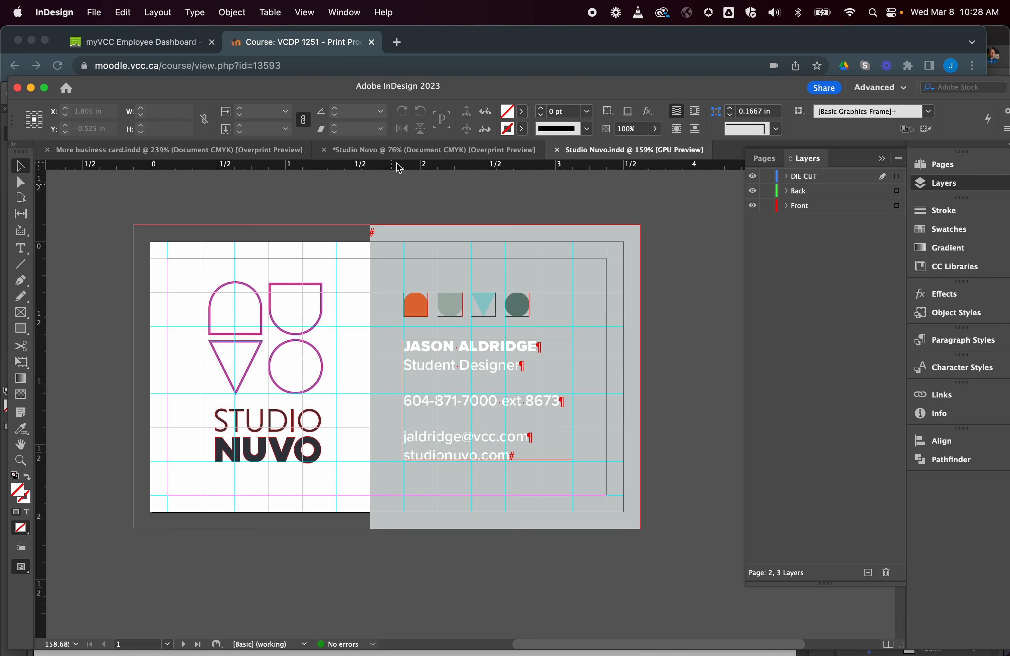
{"action": "left_click", "coordinate": [398, 151]}
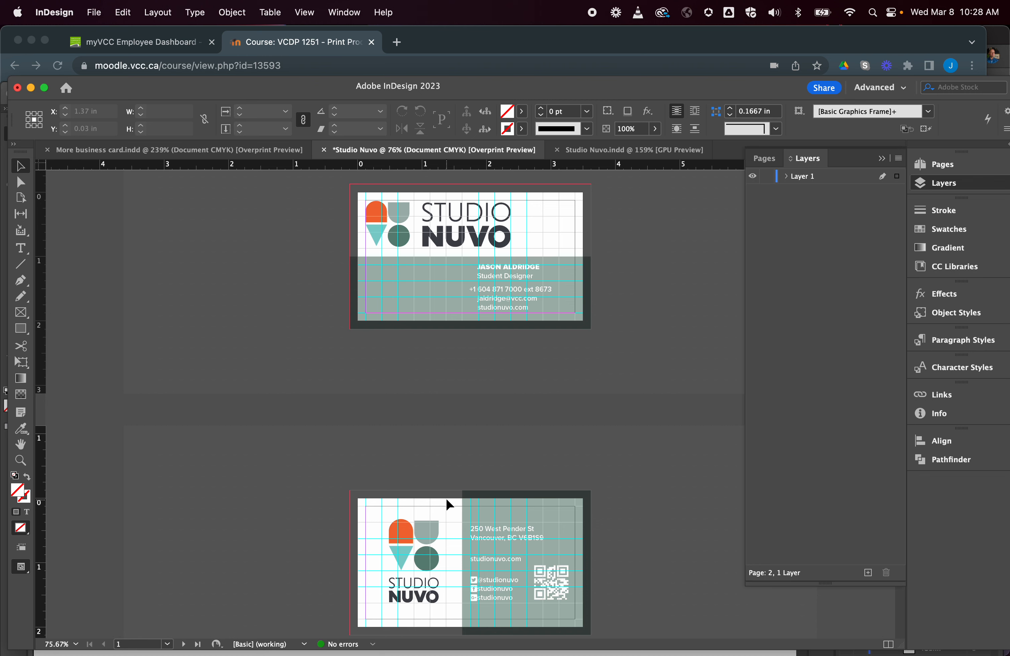
{"action": "left_click", "coordinate": [612, 153]}
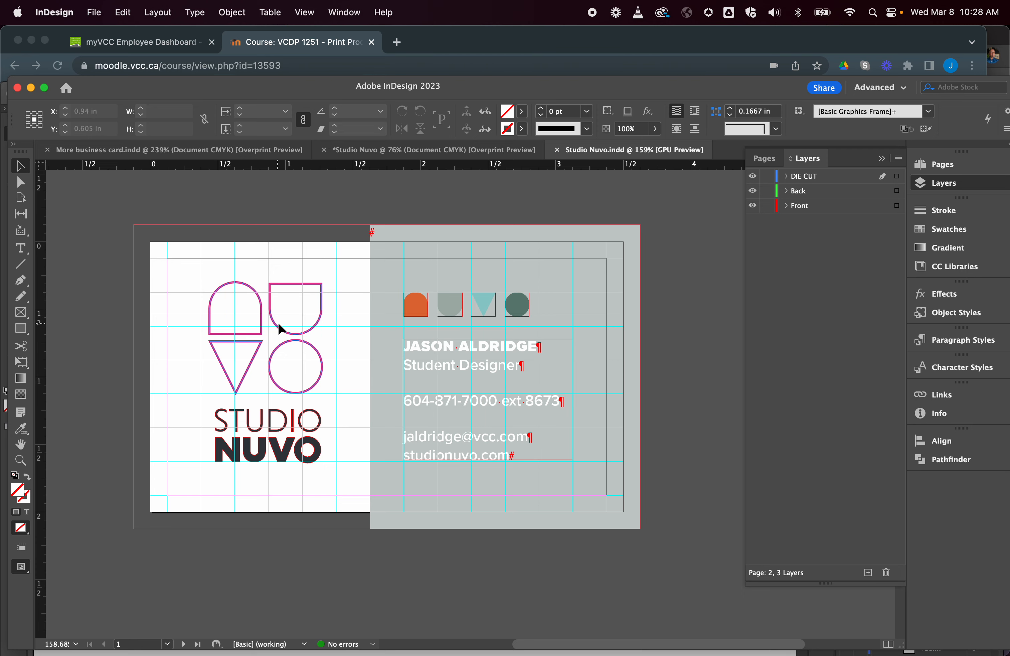
Examine the front and back pages of the die-cut business card in Studio Nuvo.indd.
{"action": "scroll", "coordinate": [283, 316], "scroll_direction": "up", "scroll_amount": 15}
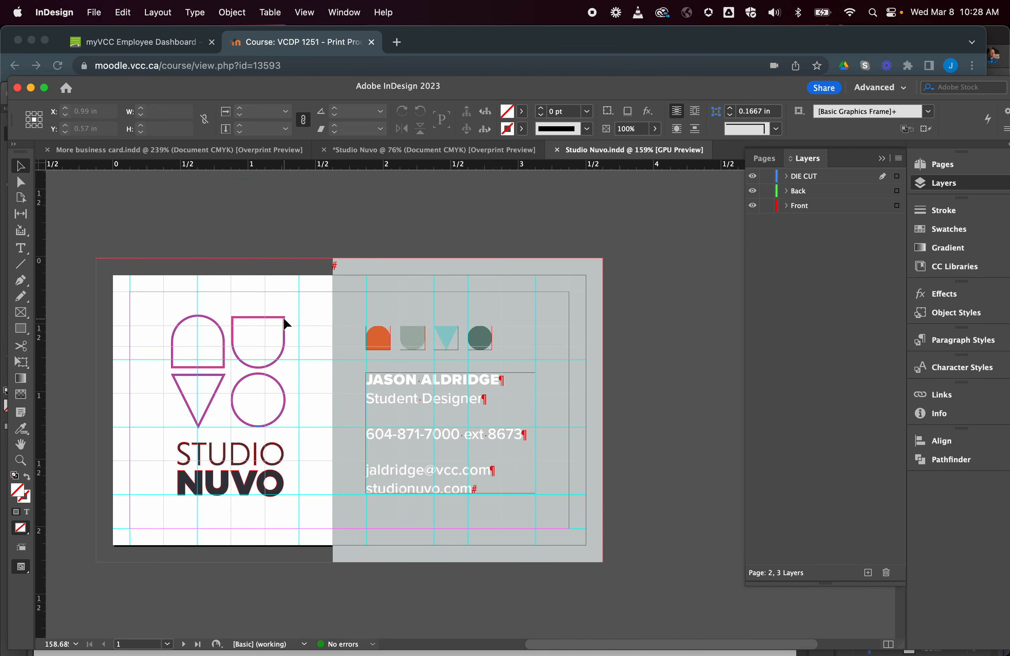
{"action": "scroll", "coordinate": [285, 323], "scroll_direction": "left", "scroll_amount": 2}
{"action": "scroll", "coordinate": [285, 323], "scroll_direction": "up", "scroll_amount": 1}
{"action": "scroll", "coordinate": [283, 317], "scroll_direction": "down", "scroll_amount": 4}
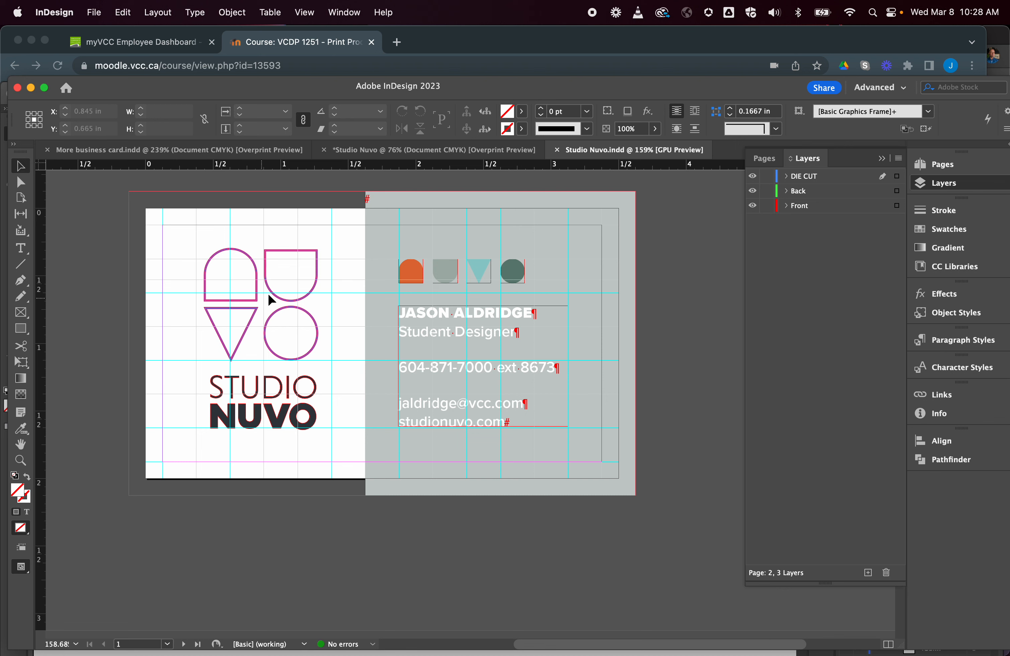
{"action": "scroll", "coordinate": [301, 369], "scroll_direction": "down", "scroll_amount": 10}
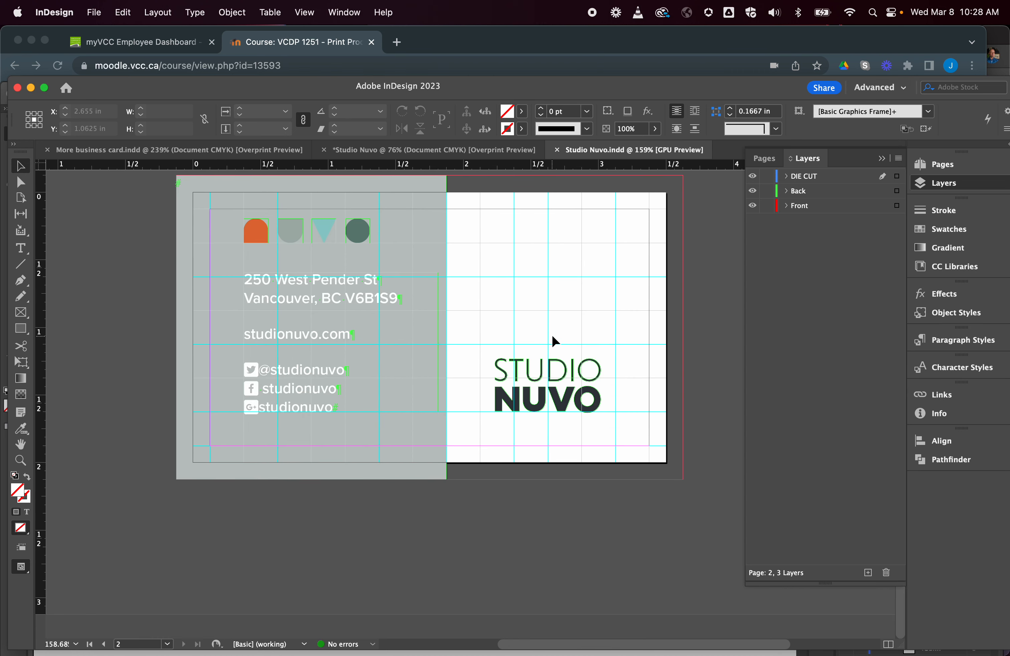
{"action": "scroll", "coordinate": [552, 334], "scroll_direction": "up", "scroll_amount": 3}
{"action": "scroll", "coordinate": [550, 334], "scroll_direction": "up", "scroll_amount": 8}
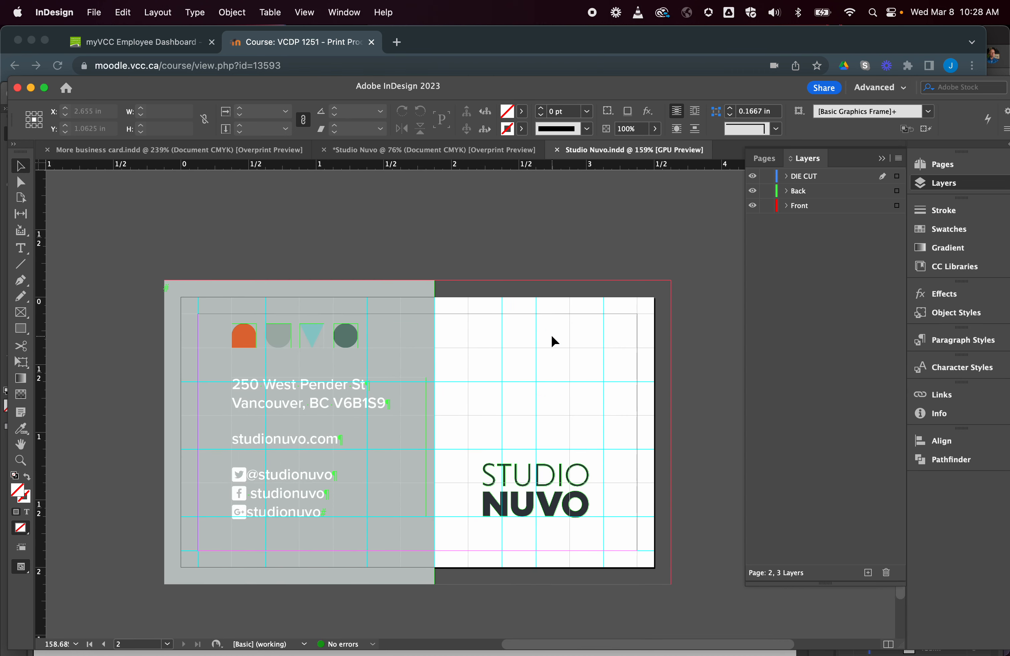
{"action": "scroll", "coordinate": [550, 334], "scroll_direction": "up", "scroll_amount": 10}
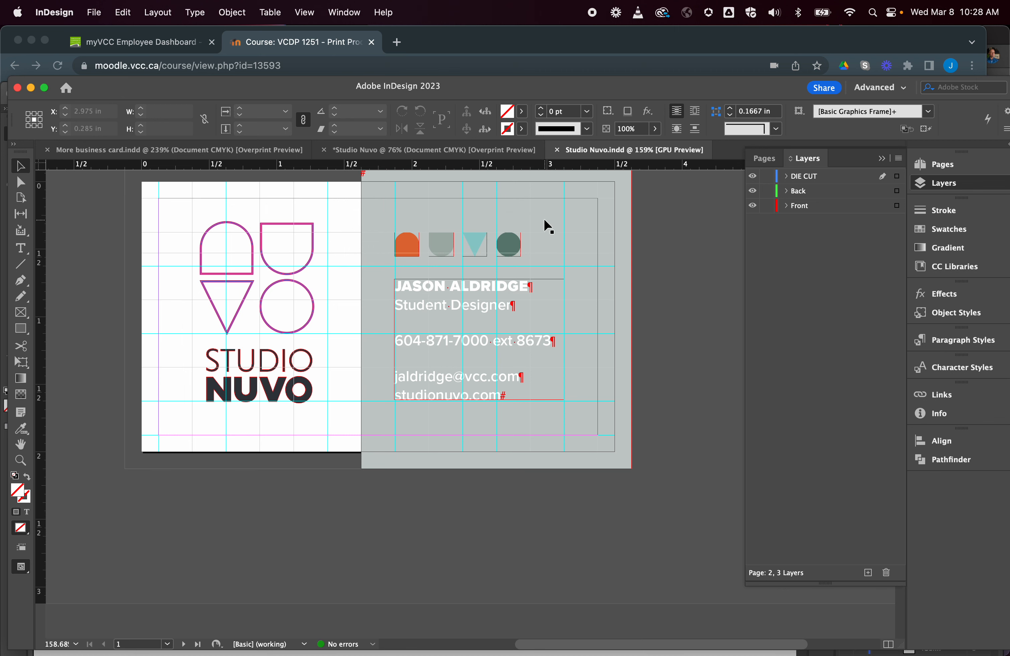
{"action": "scroll", "coordinate": [540, 219], "scroll_direction": "right", "scroll_amount": 3}
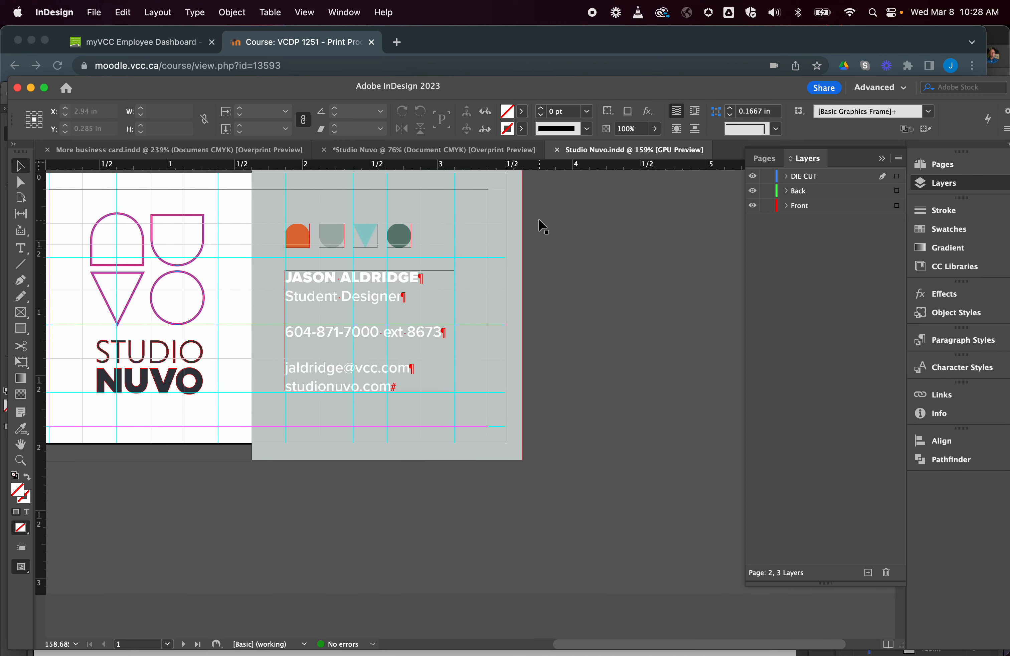
{"action": "scroll", "coordinate": [541, 218], "scroll_direction": "left", "scroll_amount": 3}
{"action": "scroll", "coordinate": [541, 219], "scroll_direction": "up", "scroll_amount": 2}
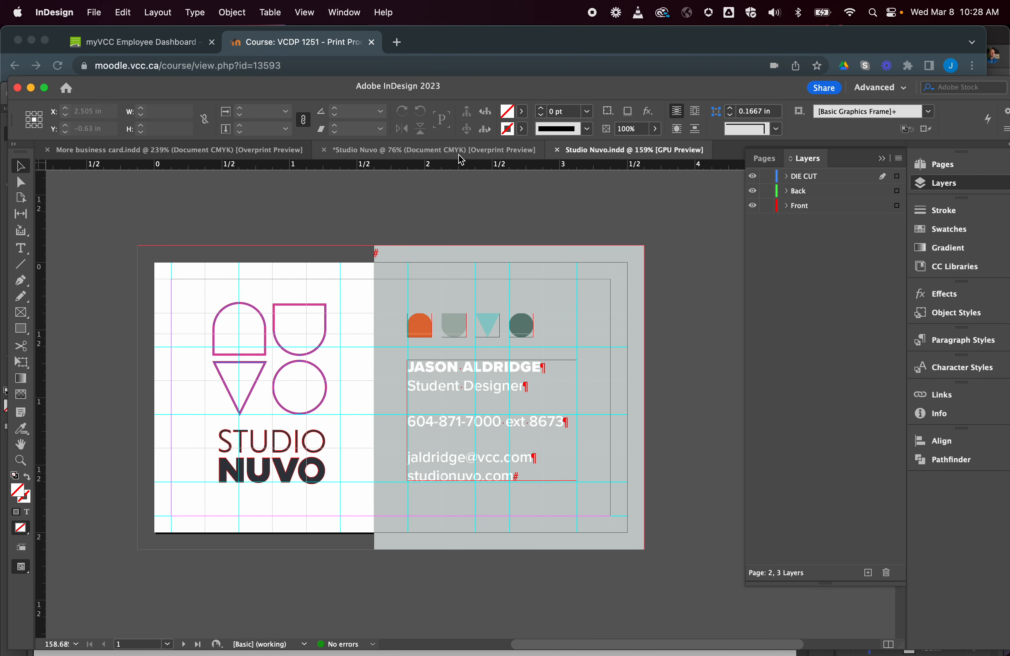
Check the full-colour Studio Nuvo layout again, and page through the back and front of the die-cut card.
{"action": "left_click", "coordinate": [452, 150]}
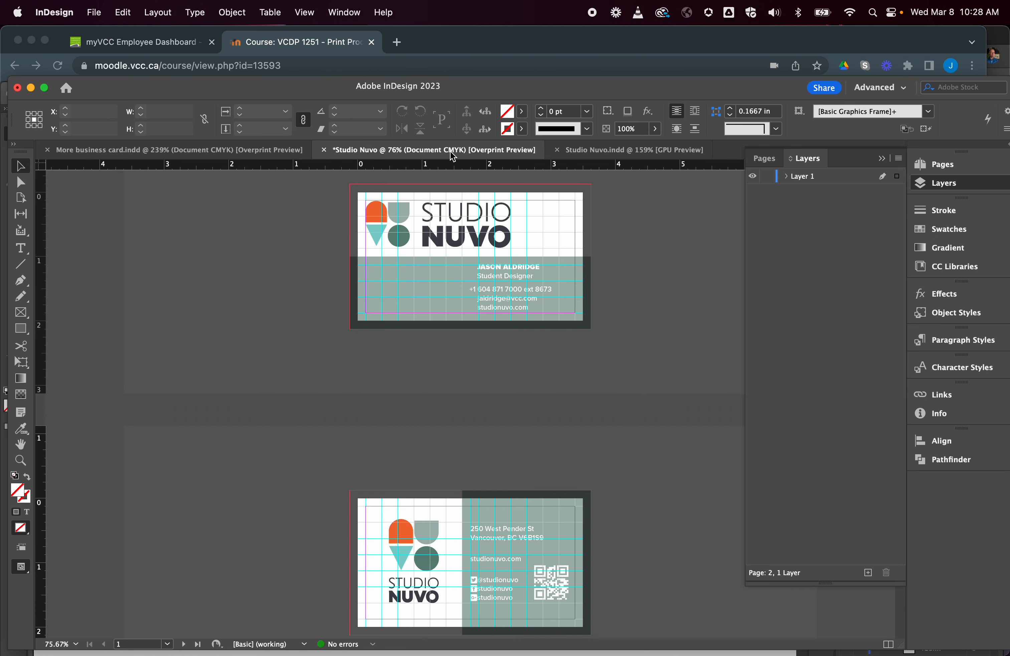
{"action": "left_click", "coordinate": [592, 154]}
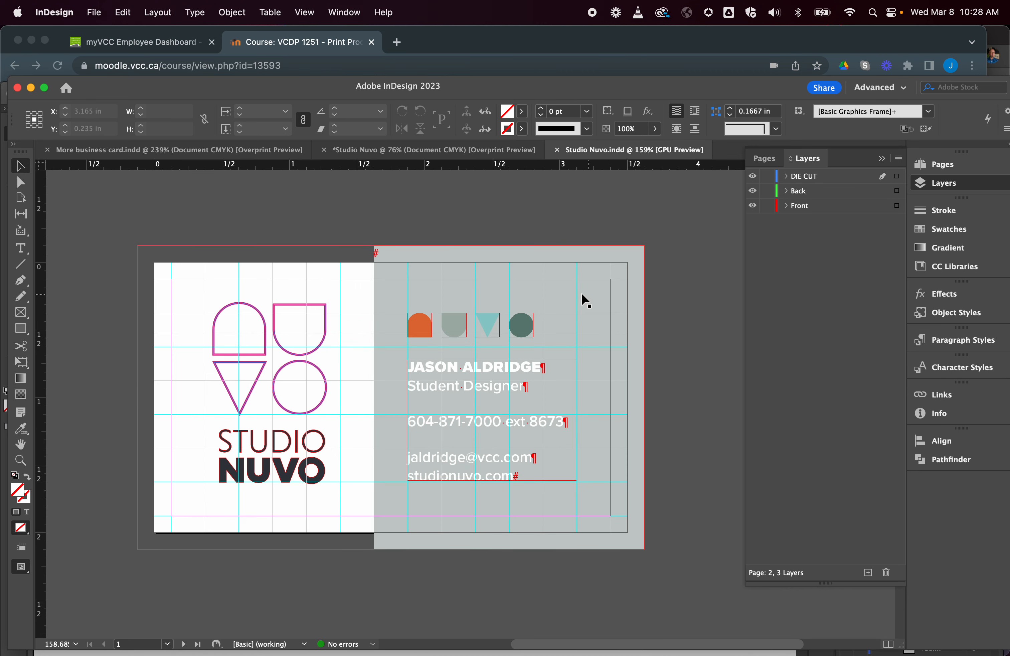
{"action": "key", "text": "shift+Page_Down"}
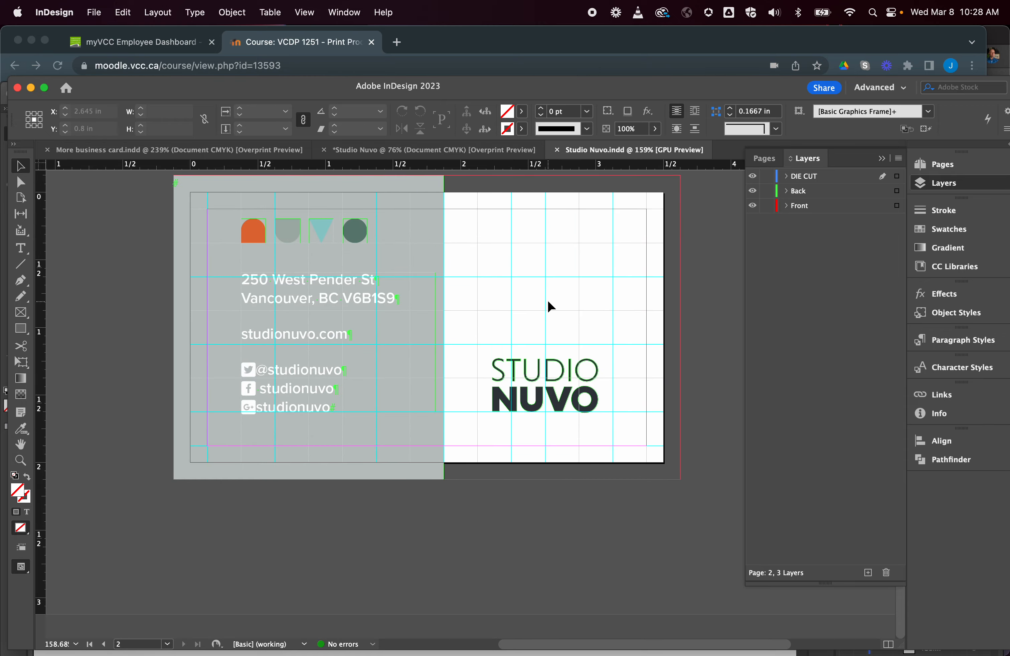
{"action": "key", "text": "shift+Page_Up"}
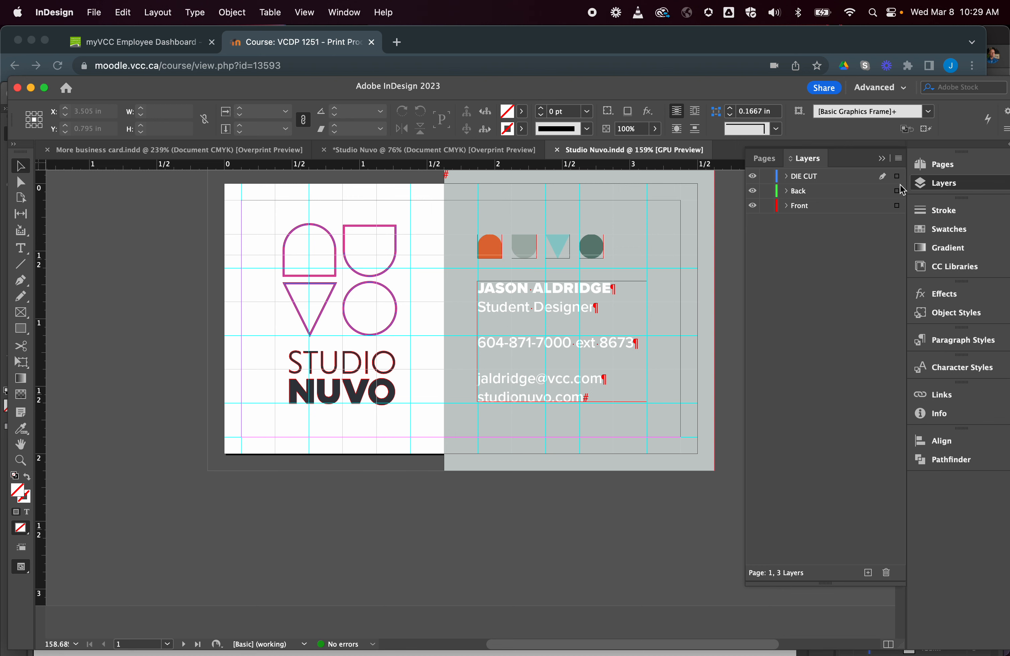
Expand the DIE CUT, Back and Front layers to examine their objects, and show the card's page thumbnails.
{"action": "left_click", "coordinate": [786, 176]}
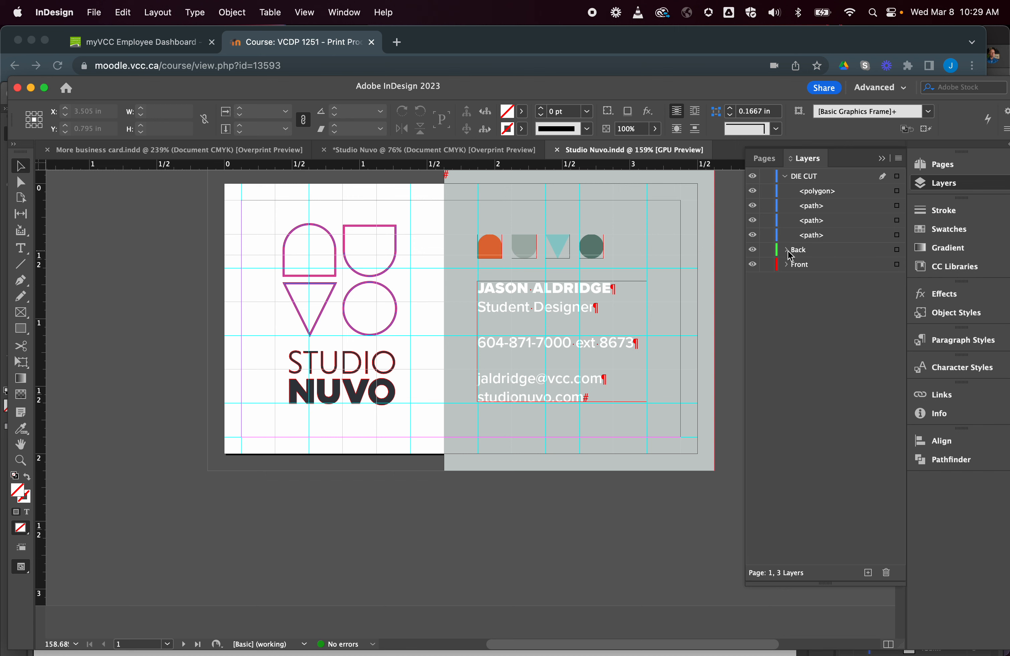
{"action": "left_click", "coordinate": [786, 264]}
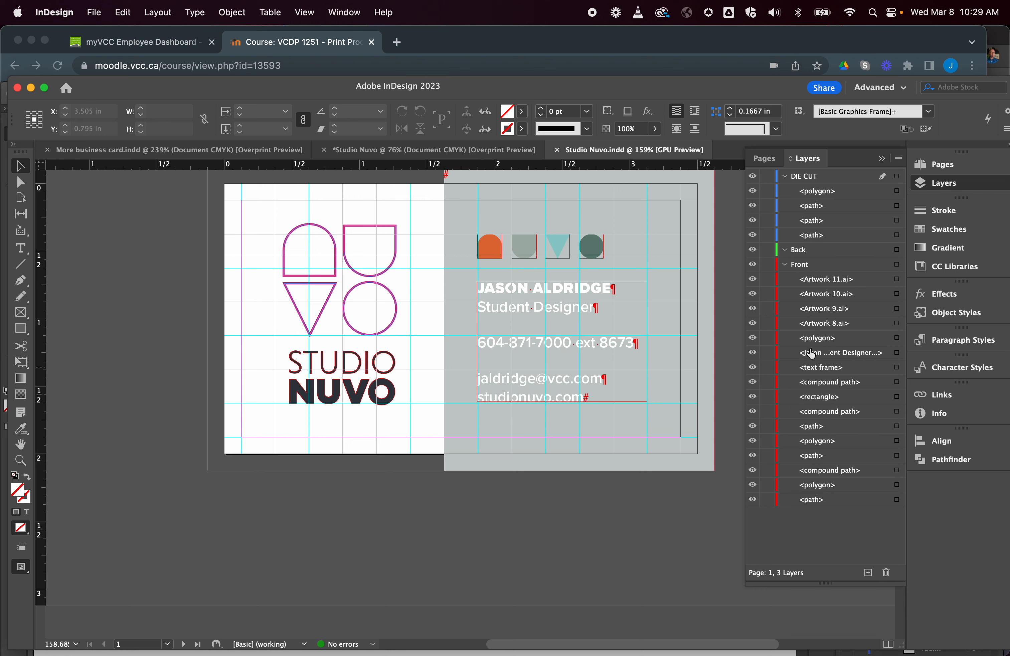
{"action": "left_click", "coordinate": [766, 158]}
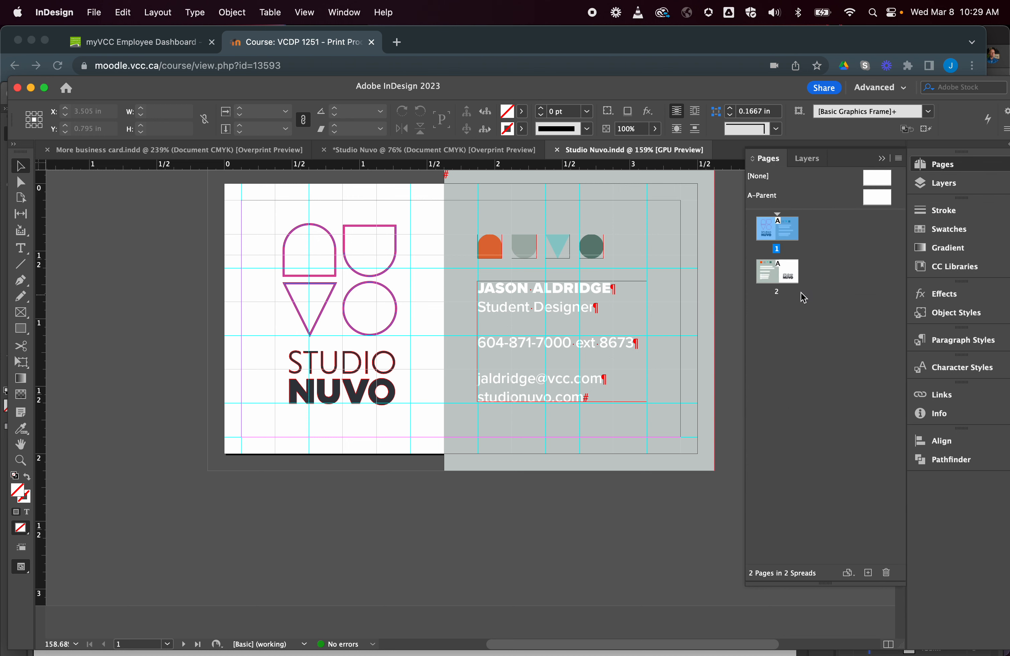
Select the grey background frame on page 1, compare it with the full-colour card, and inspect its fill tint.
{"action": "left_click", "coordinate": [503, 204]}
{"action": "scroll", "coordinate": [489, 224], "scroll_direction": "up", "scroll_amount": 3}
{"action": "scroll", "coordinate": [489, 224], "scroll_direction": "right", "scroll_amount": 2}
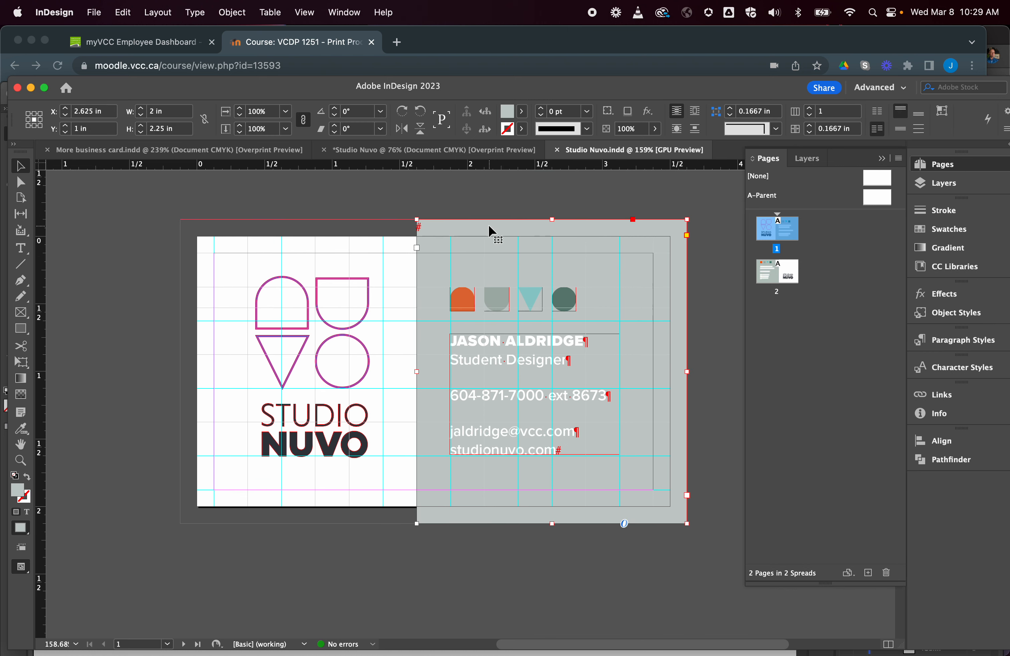
{"action": "left_click", "coordinate": [400, 150]}
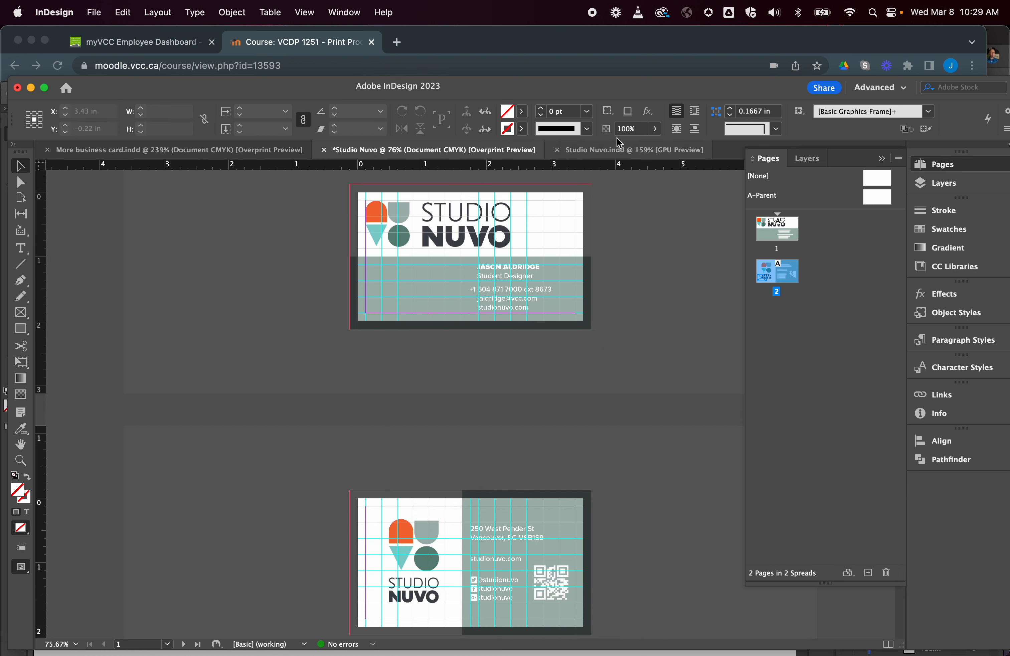
{"action": "left_click", "coordinate": [617, 150]}
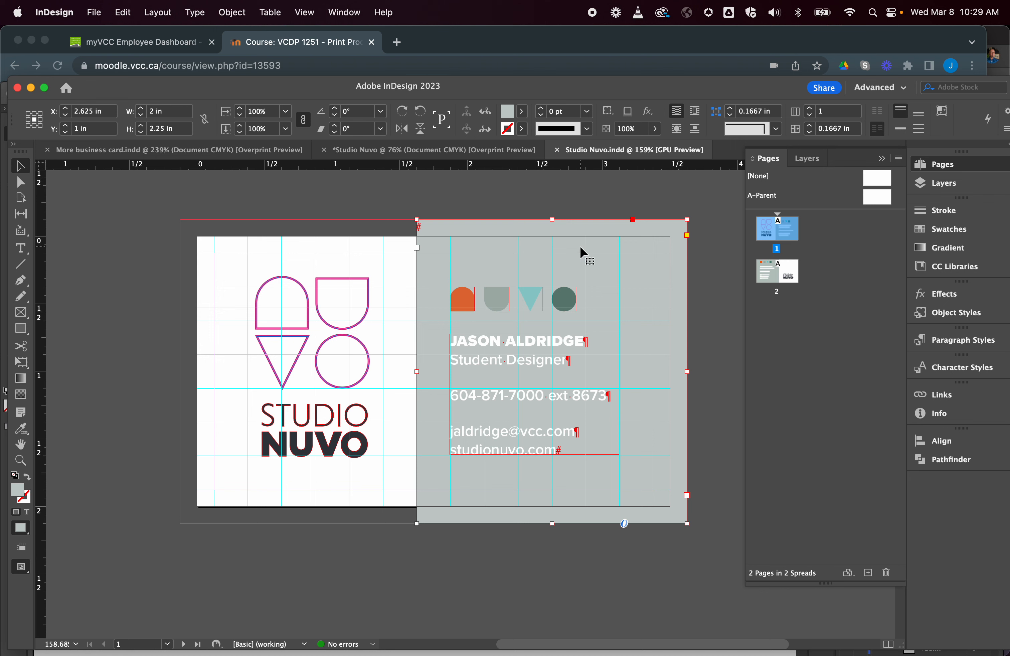
{"action": "left_click", "coordinate": [522, 111]}
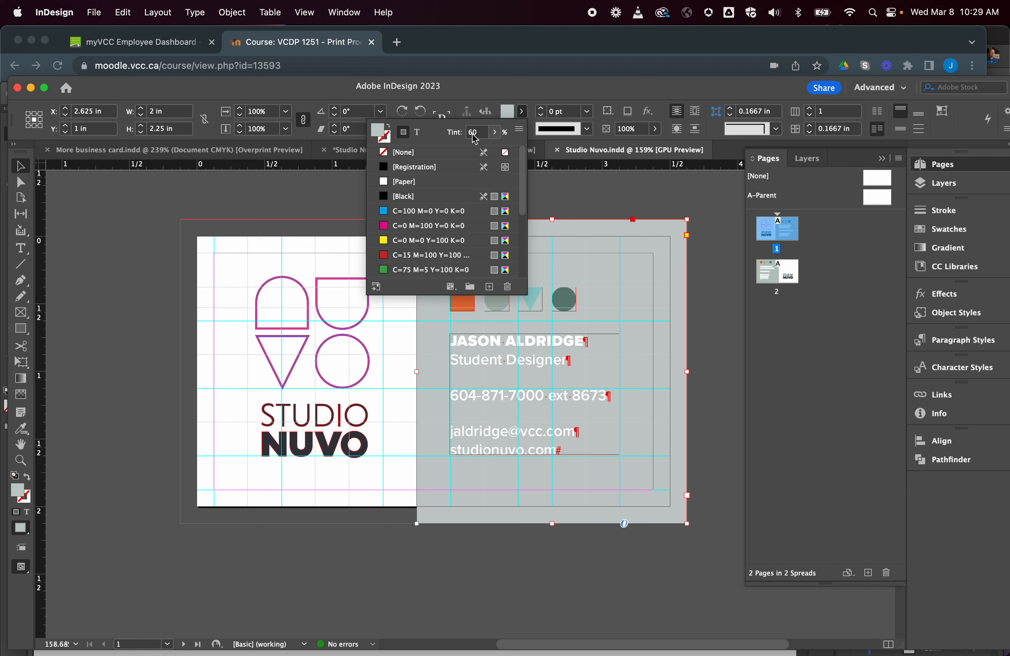
{"action": "left_click", "coordinate": [665, 270]}
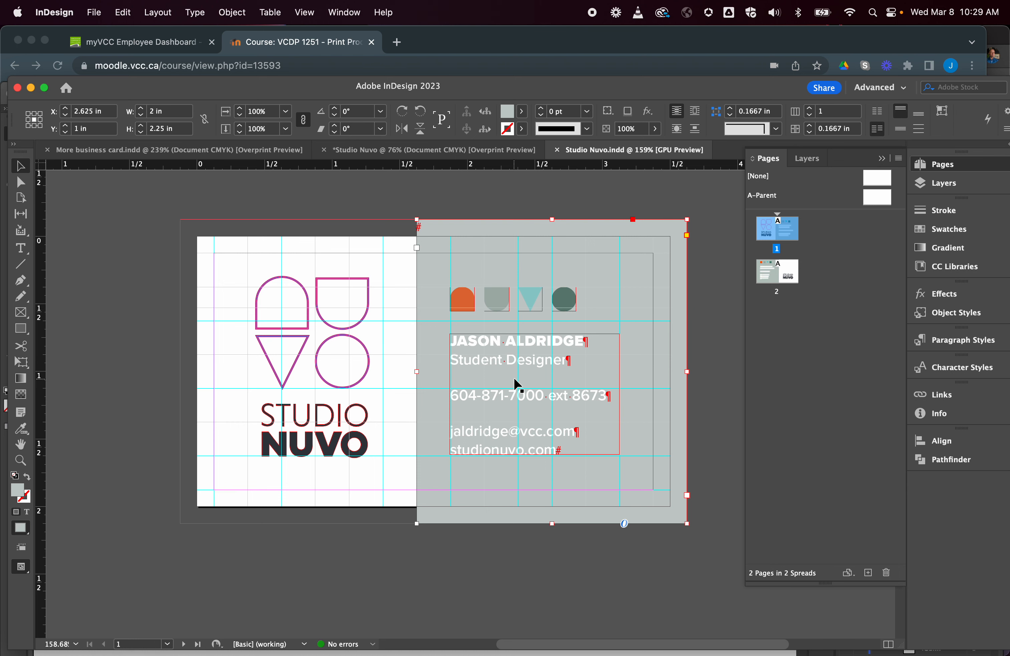
Examine the grey background areas on the front and back pages of the die-cut card.
{"action": "scroll", "coordinate": [513, 376], "scroll_direction": "down", "scroll_amount": 1}
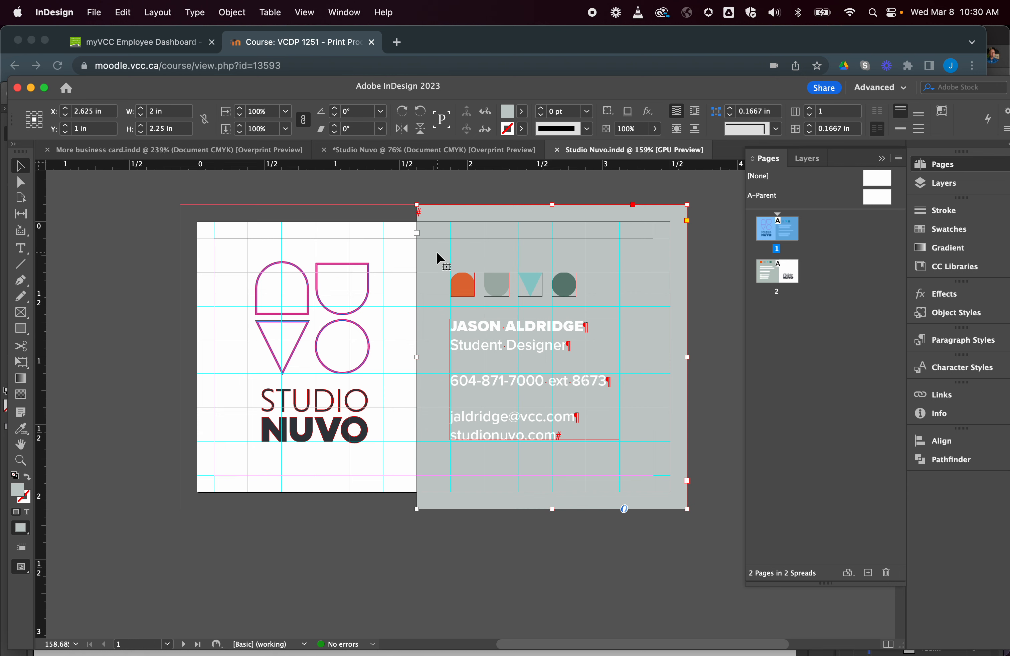
{"action": "scroll", "coordinate": [481, 330], "scroll_direction": "down", "scroll_amount": 10}
{"action": "scroll", "coordinate": [479, 334], "scroll_direction": "up", "scroll_amount": 1}
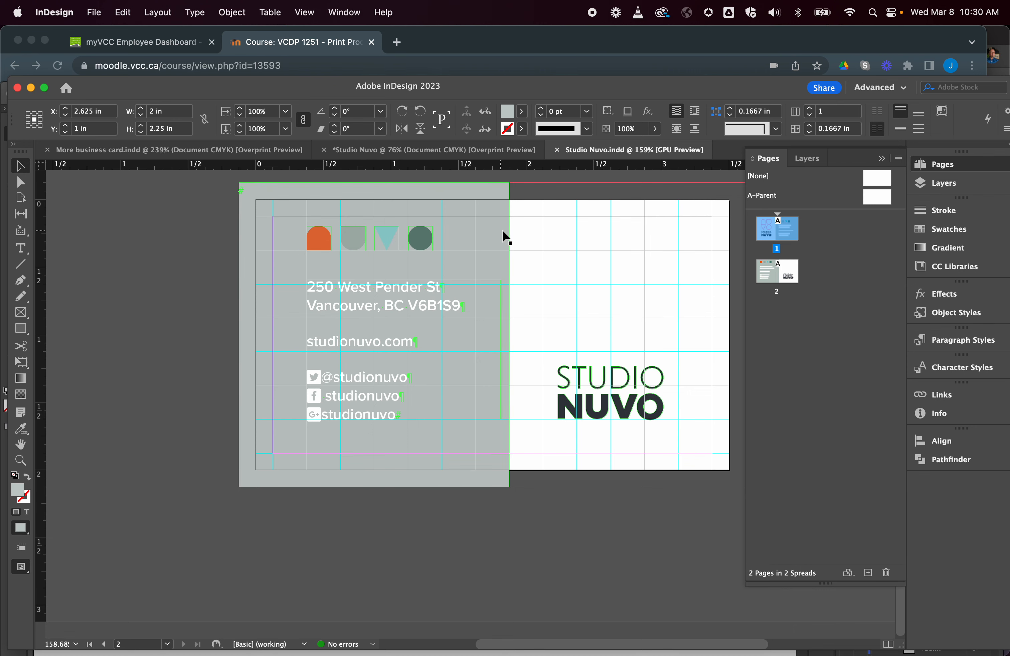
{"action": "scroll", "coordinate": [496, 248], "scroll_direction": "up", "scroll_amount": 9}
{"action": "scroll", "coordinate": [495, 246], "scroll_direction": "down", "scroll_amount": 2}
{"action": "scroll", "coordinate": [495, 246], "scroll_direction": "up", "scroll_amount": 7}
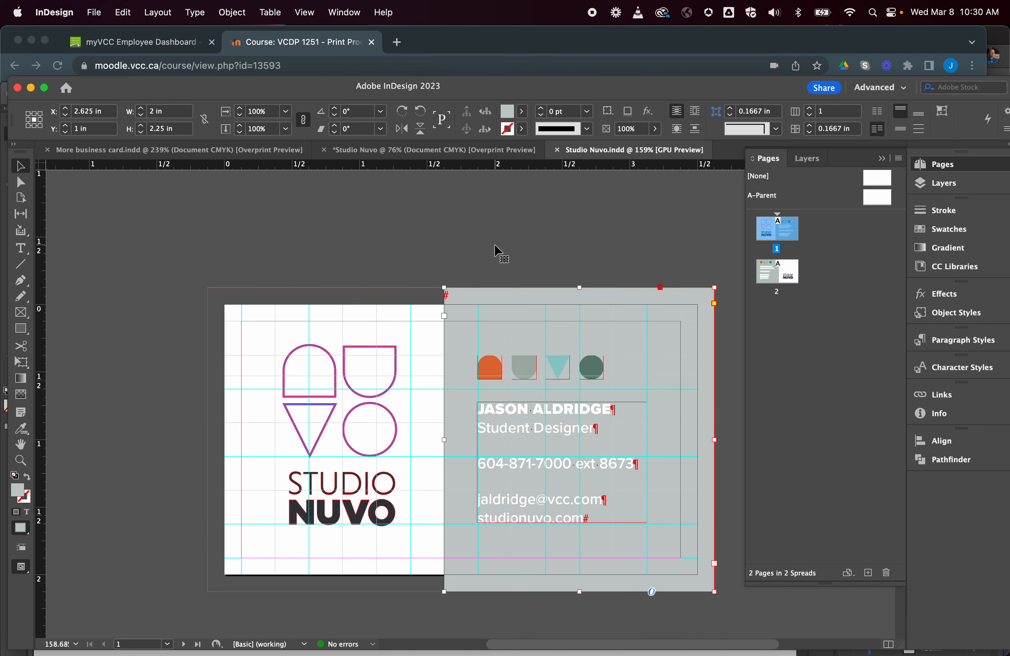
{"action": "scroll", "coordinate": [495, 246], "scroll_direction": "down", "scroll_amount": 4}
{"action": "scroll", "coordinate": [501, 431], "scroll_direction": "down", "scroll_amount": 4}
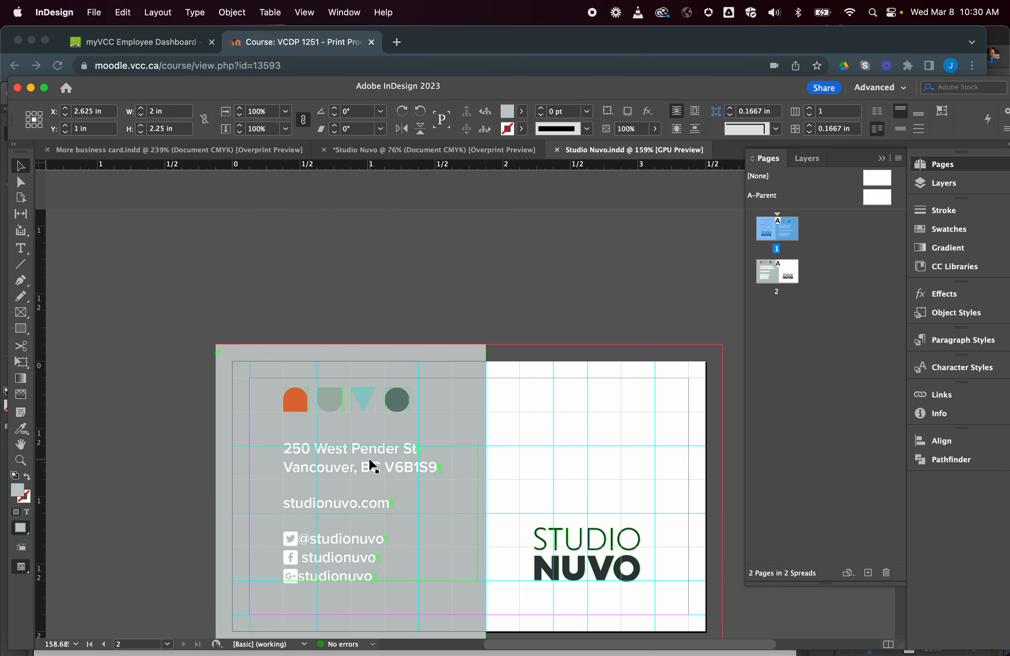
{"action": "scroll", "coordinate": [383, 441], "scroll_direction": "up", "scroll_amount": 5}
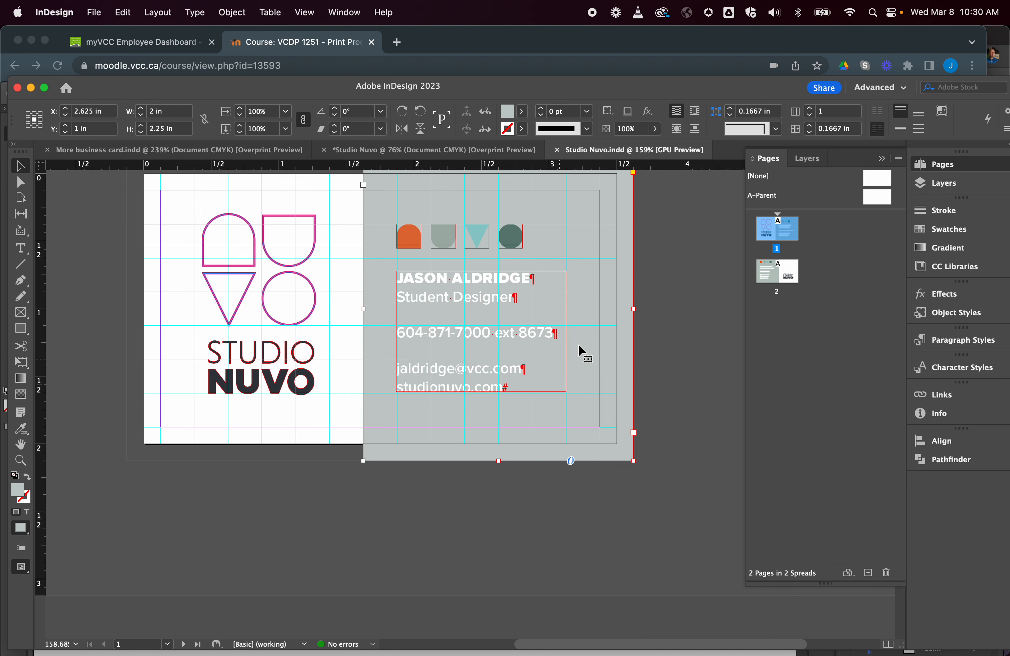
Select each of the four small coloured shapes above the contact details in turn, ending with the green circle.
{"action": "left_click", "coordinate": [406, 235]}
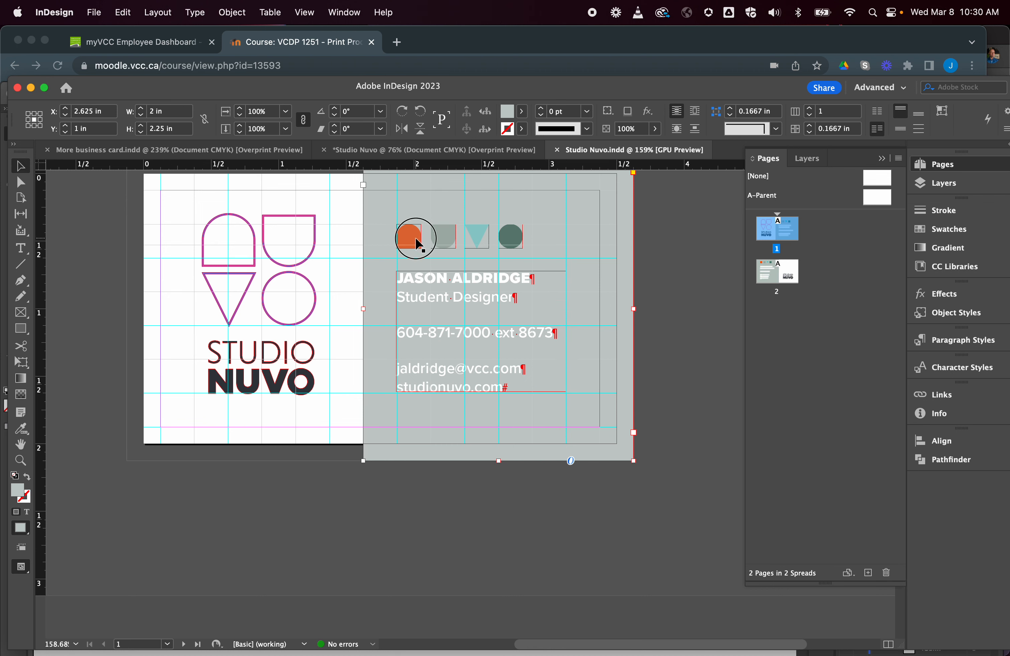
{"action": "left_click", "coordinate": [444, 238]}
{"action": "left_click", "coordinate": [477, 236]}
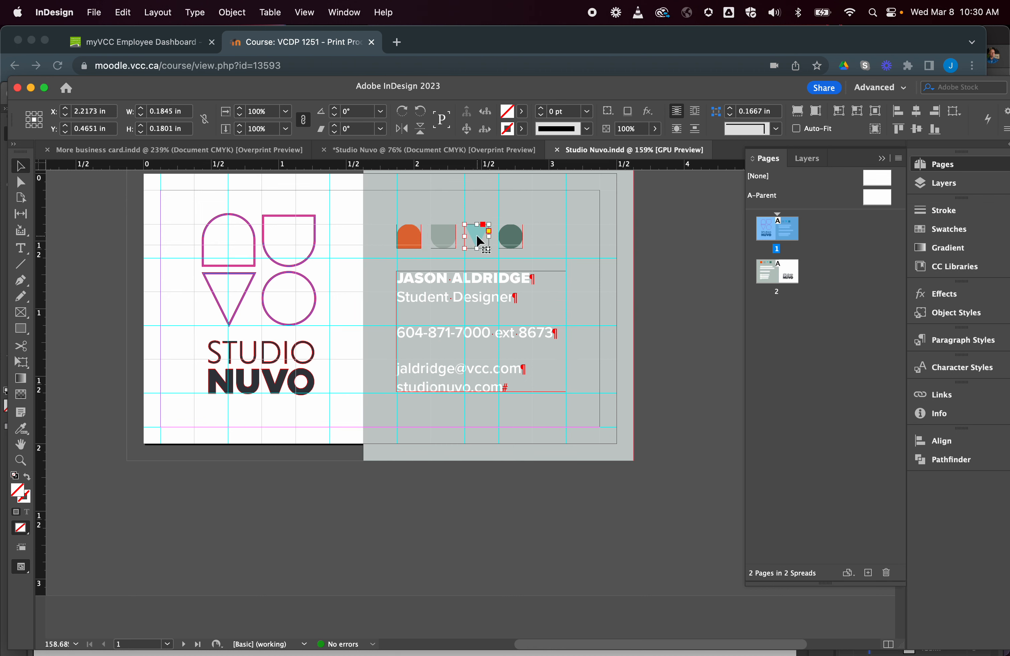
{"action": "left_click", "coordinate": [512, 235]}
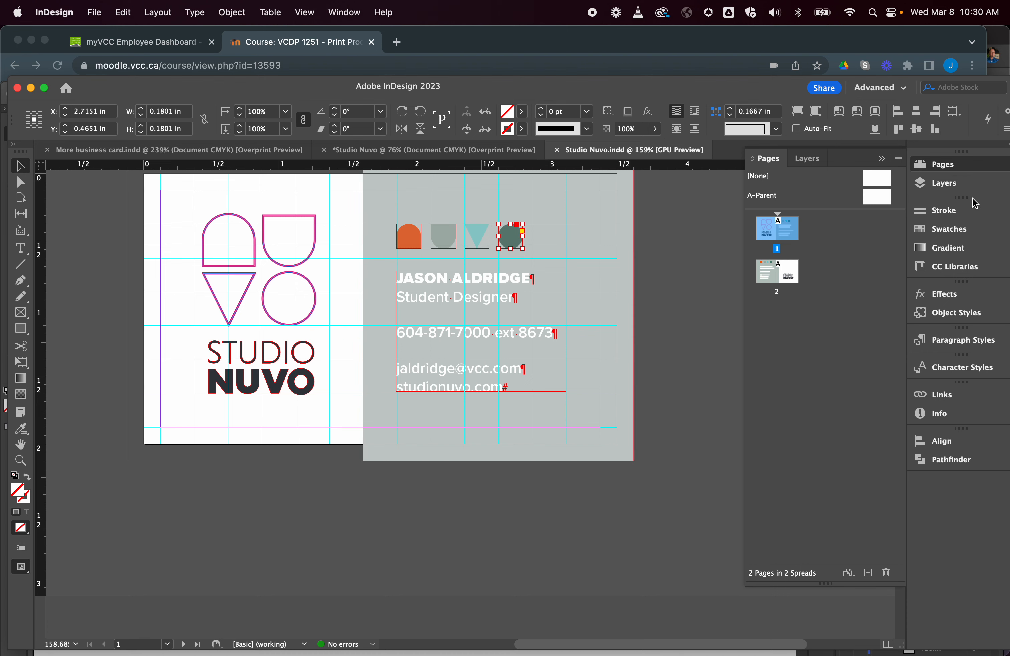
{"action": "mouse_move", "coordinate": [620, 652]}
{"action": "left_click", "coordinate": [580, 630]}
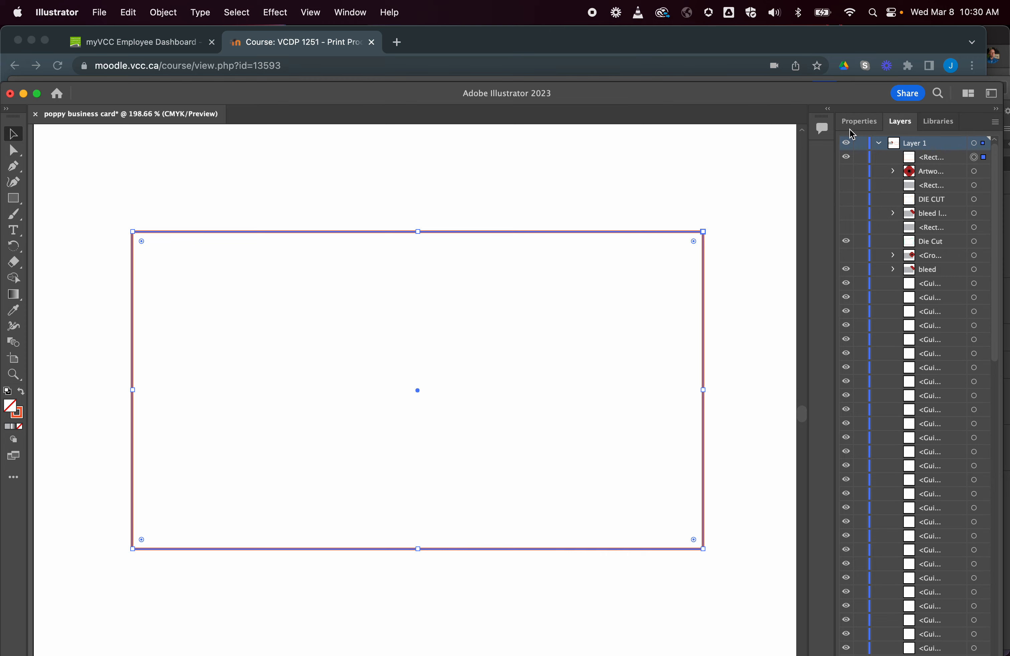
{"action": "mouse_move", "coordinate": [567, 654]}
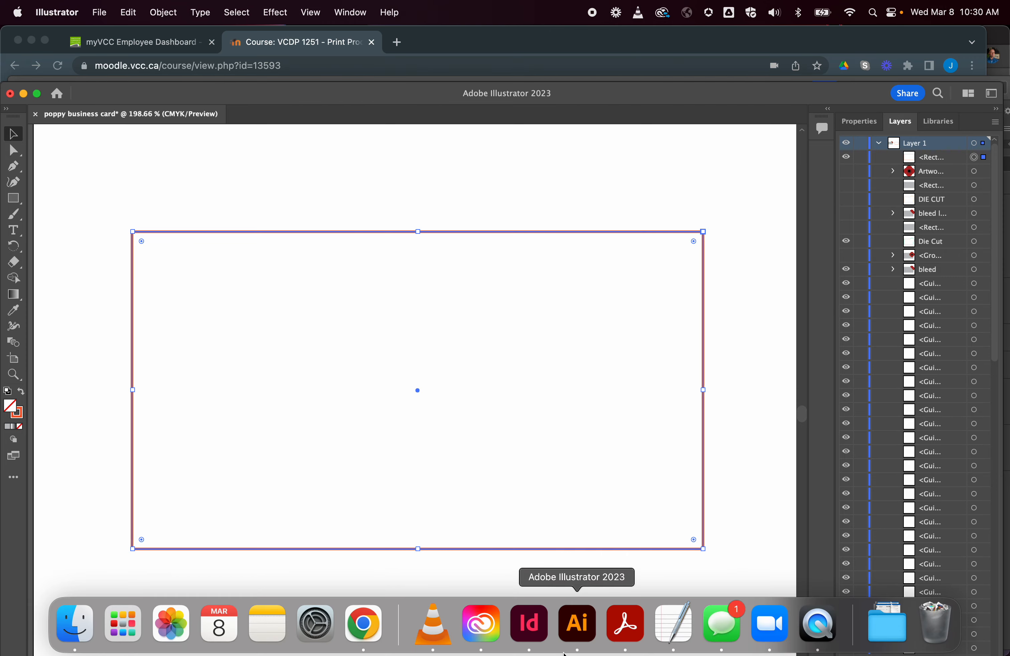
{"action": "left_click", "coordinate": [530, 625]}
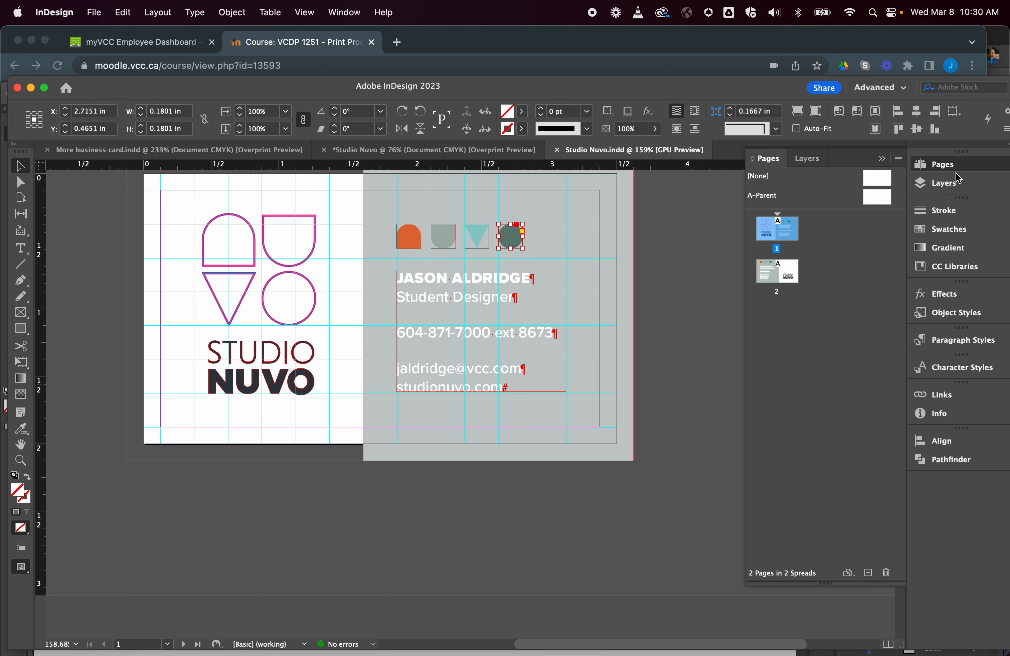
Show the graphics in the STUDIO NUVO Creative Cloud library.
{"action": "left_click", "coordinate": [954, 266]}
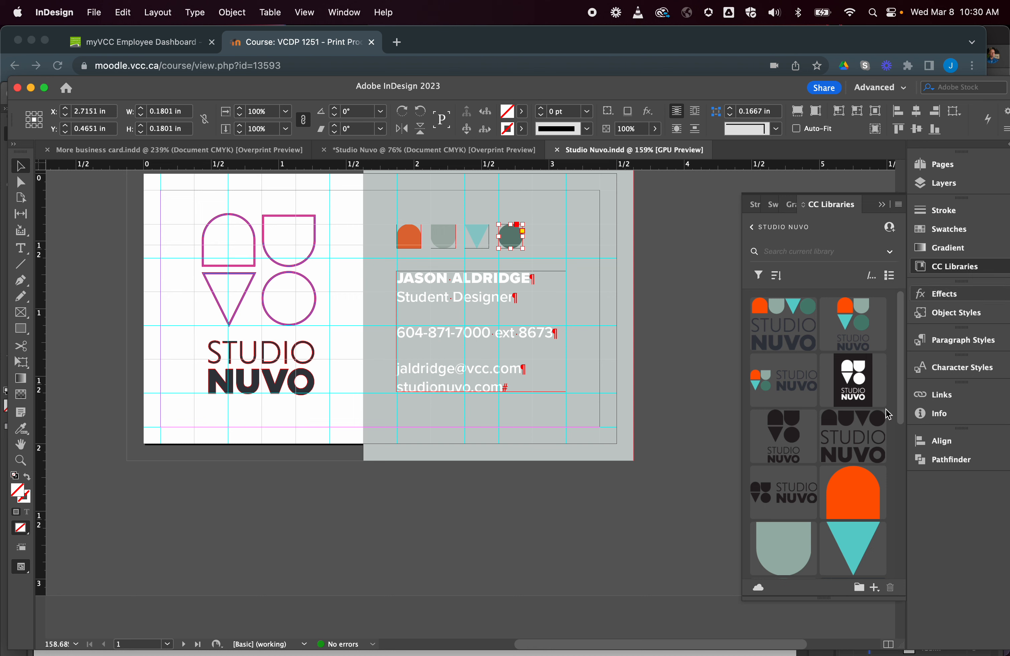
Look through the four coloured shape graphics in the STUDIO NUVO library, from Artwork 8 to Artwork 11.
{"action": "scroll", "coordinate": [855, 498], "scroll_direction": "down", "scroll_amount": 5}
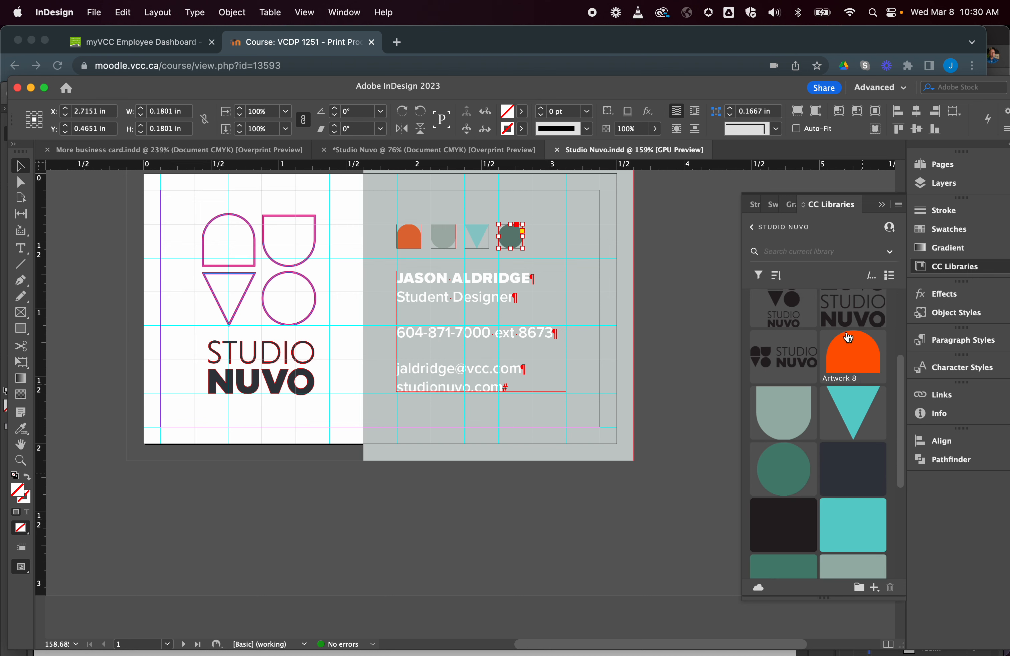
{"action": "left_click", "coordinate": [851, 374]}
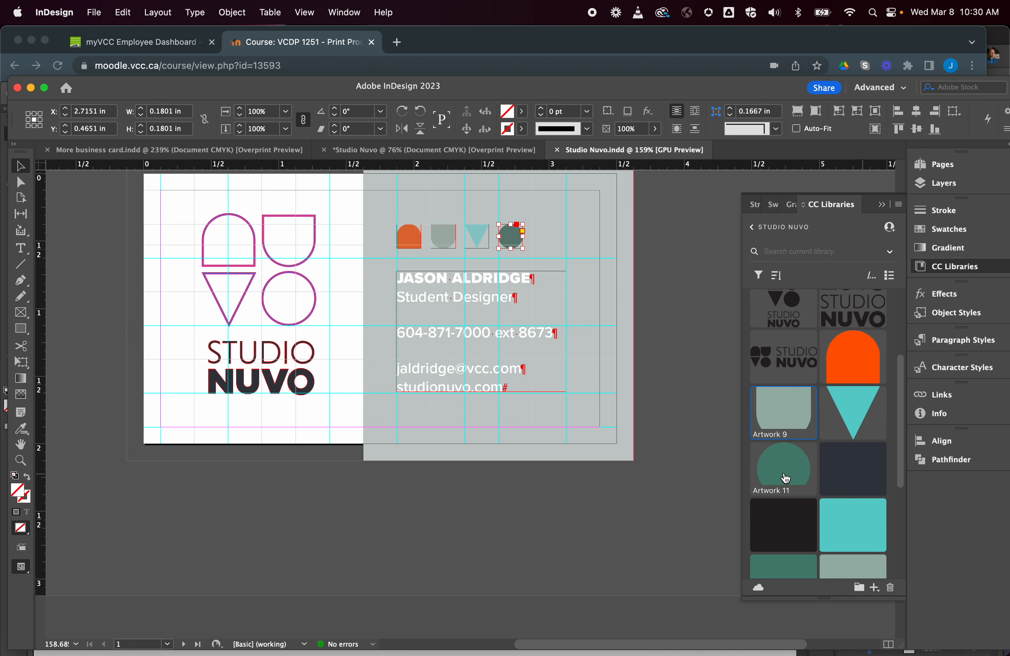
{"action": "left_click", "coordinate": [783, 510]}
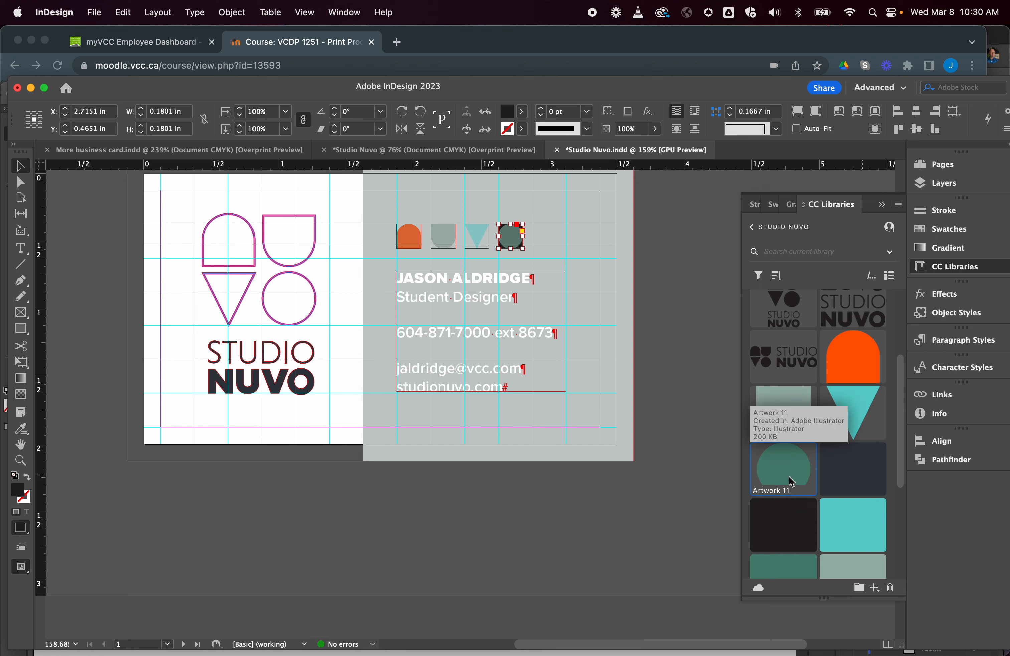
Set the fill of the green circle's frame on page 1 to None and deselect the frame.
{"action": "left_click", "coordinate": [621, 386]}
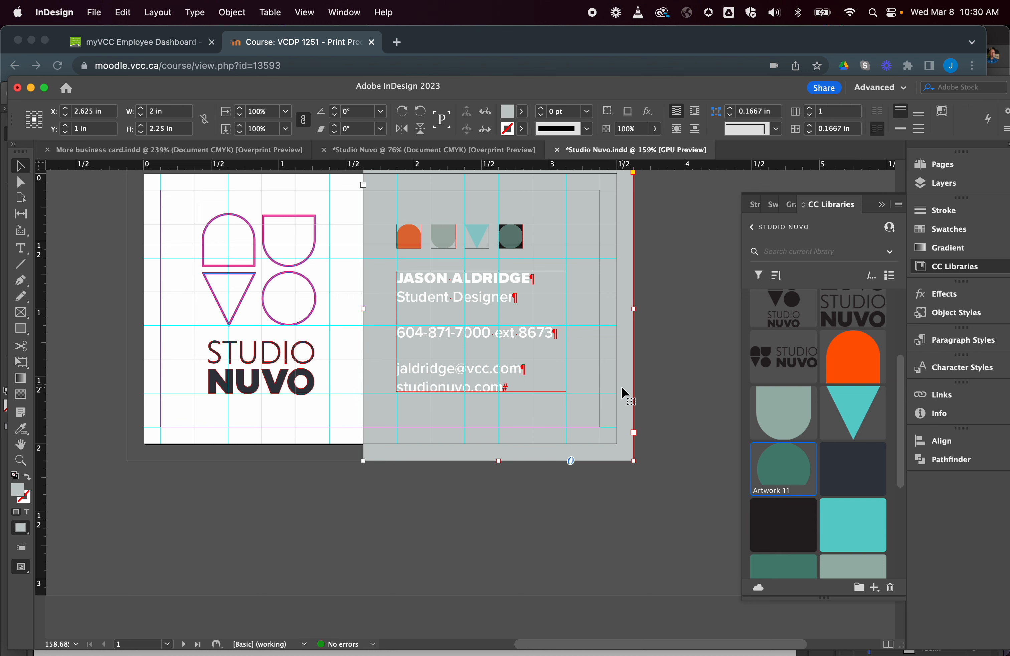
{"action": "left_click", "coordinate": [513, 238]}
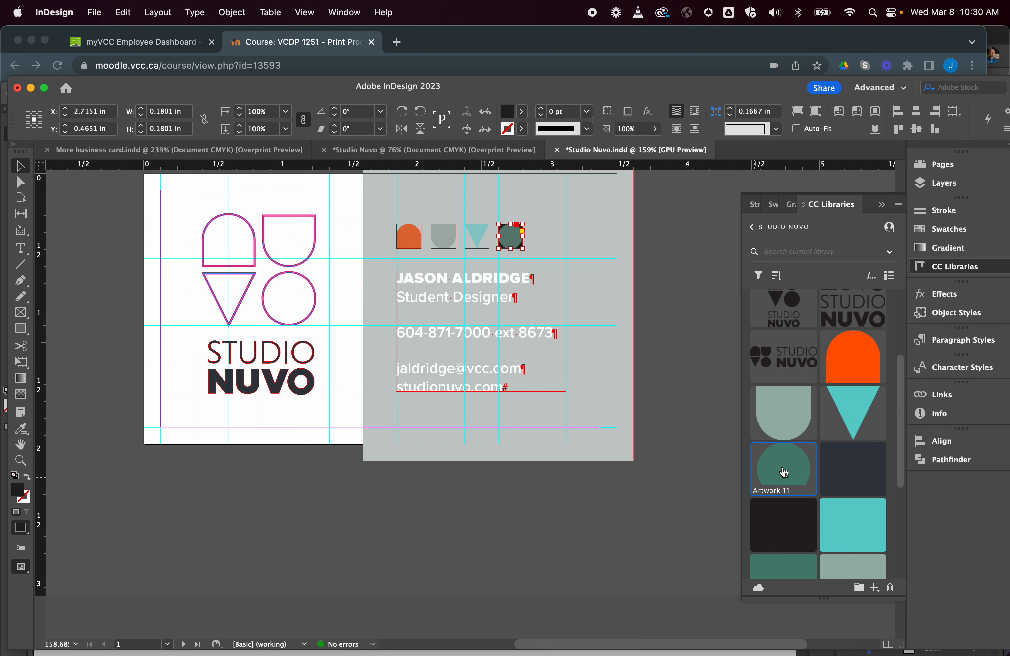
{"action": "left_click", "coordinate": [603, 386]}
{"action": "left_click", "coordinate": [515, 240]}
{"action": "left_click", "coordinate": [522, 129]}
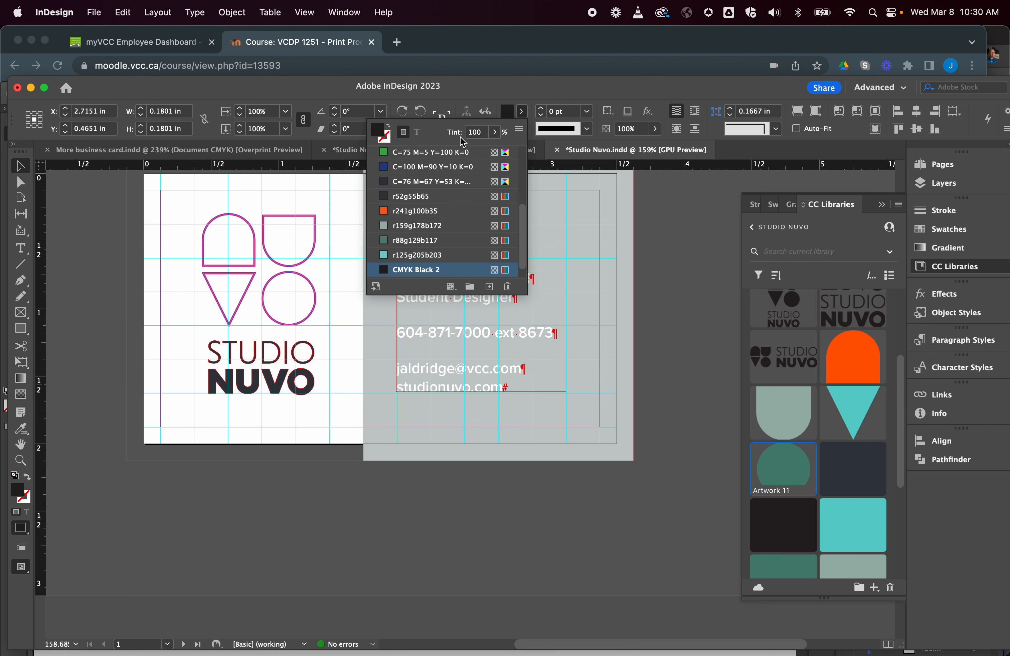
{"action": "scroll", "coordinate": [462, 190], "scroll_direction": "up", "scroll_amount": 5}
{"action": "left_click", "coordinate": [401, 153]}
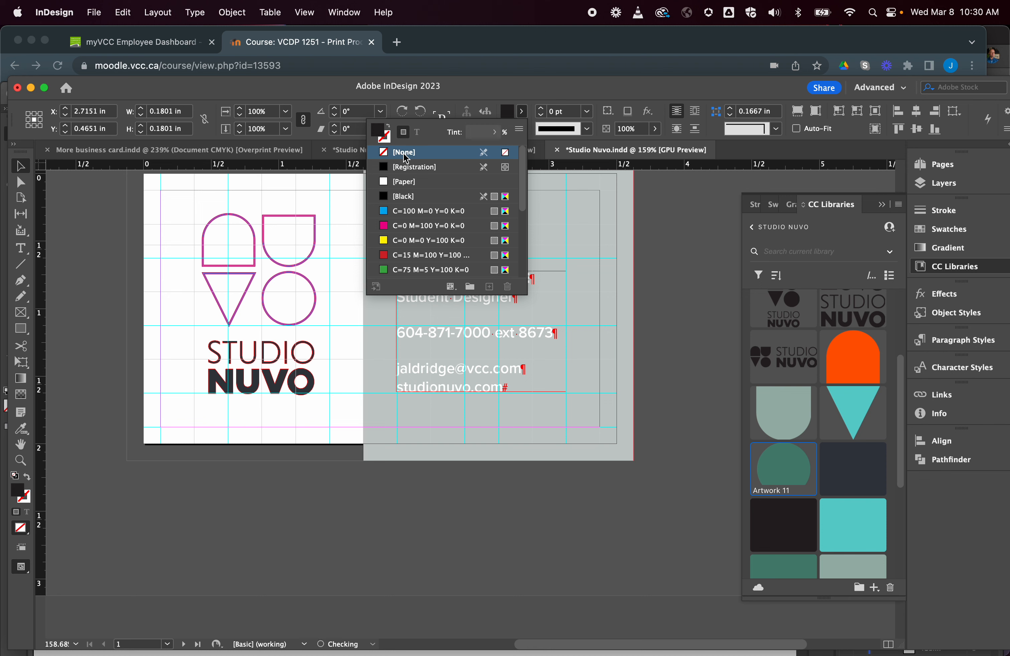
{"action": "left_click", "coordinate": [595, 215]}
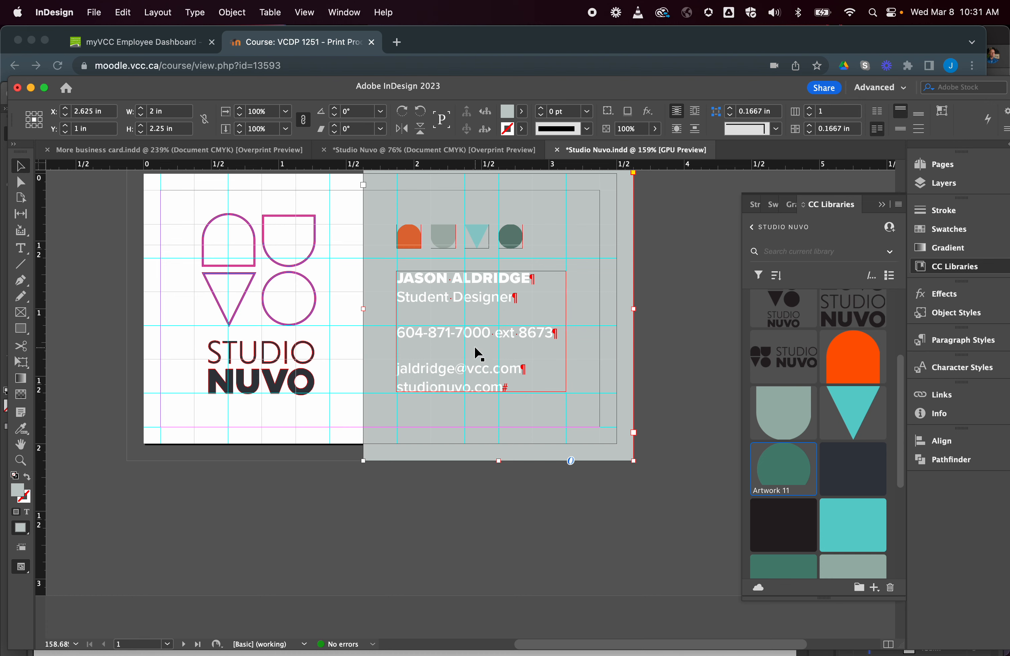
Compare the contact details and coloured shapes on page 2 with those on page 1.
{"action": "scroll", "coordinate": [475, 346], "scroll_direction": "down", "scroll_amount": 14}
{"action": "scroll", "coordinate": [474, 346], "scroll_direction": "up", "scroll_amount": 8}
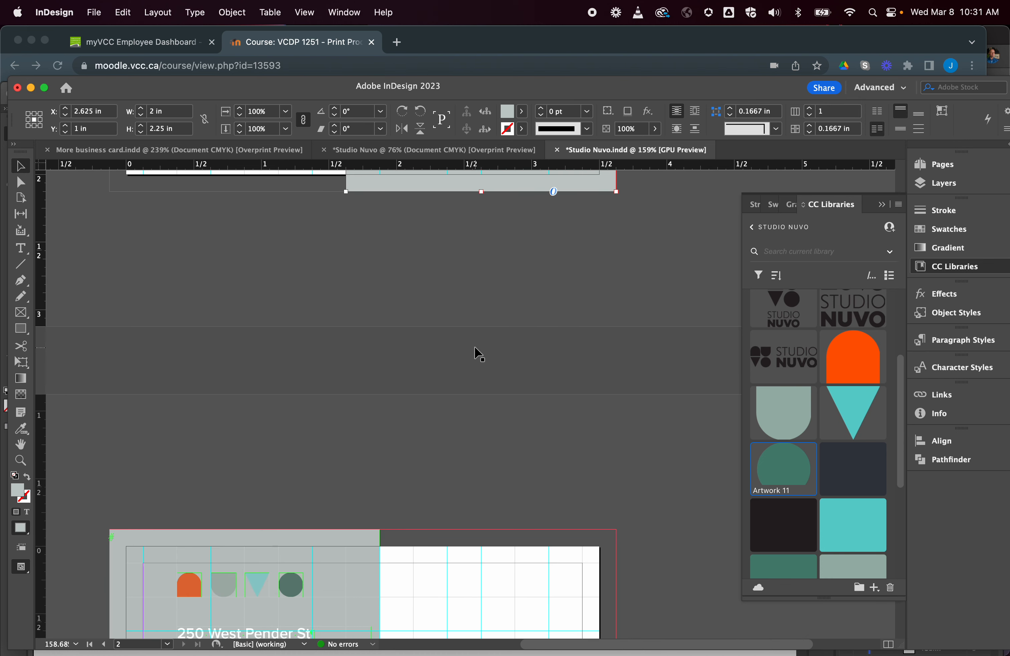
{"action": "scroll", "coordinate": [476, 348], "scroll_direction": "down", "scroll_amount": 8}
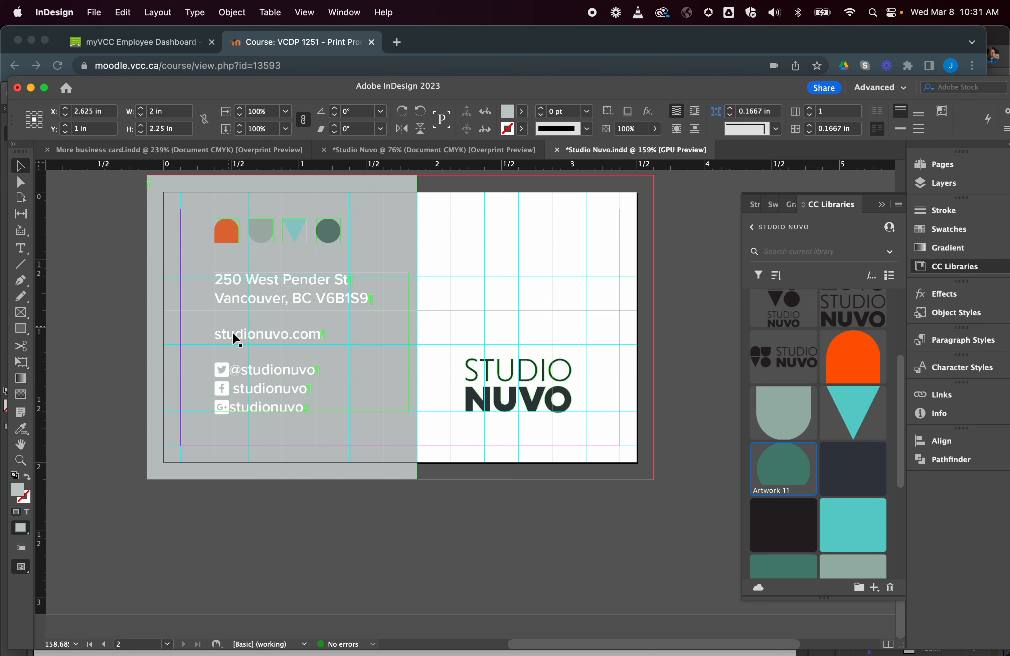
{"action": "scroll", "coordinate": [306, 234], "scroll_direction": "up", "scroll_amount": 3}
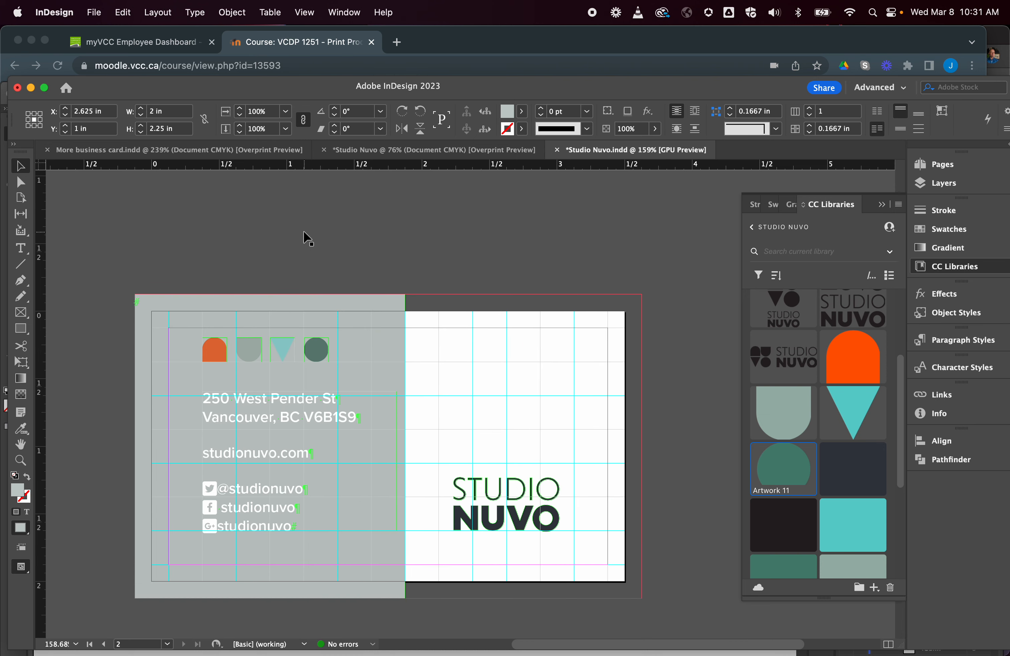
{"action": "scroll", "coordinate": [277, 394], "scroll_direction": "up", "scroll_amount": 10}
{"action": "scroll", "coordinate": [279, 400], "scroll_direction": "down", "scroll_amount": 10}
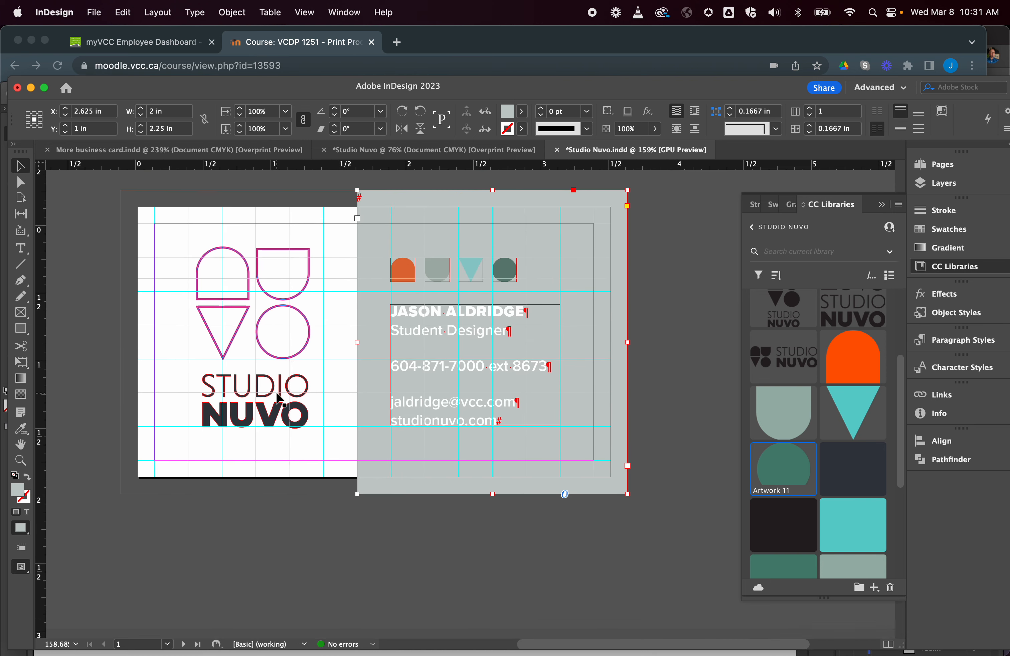
{"action": "scroll", "coordinate": [279, 400], "scroll_direction": "up", "scroll_amount": 7}
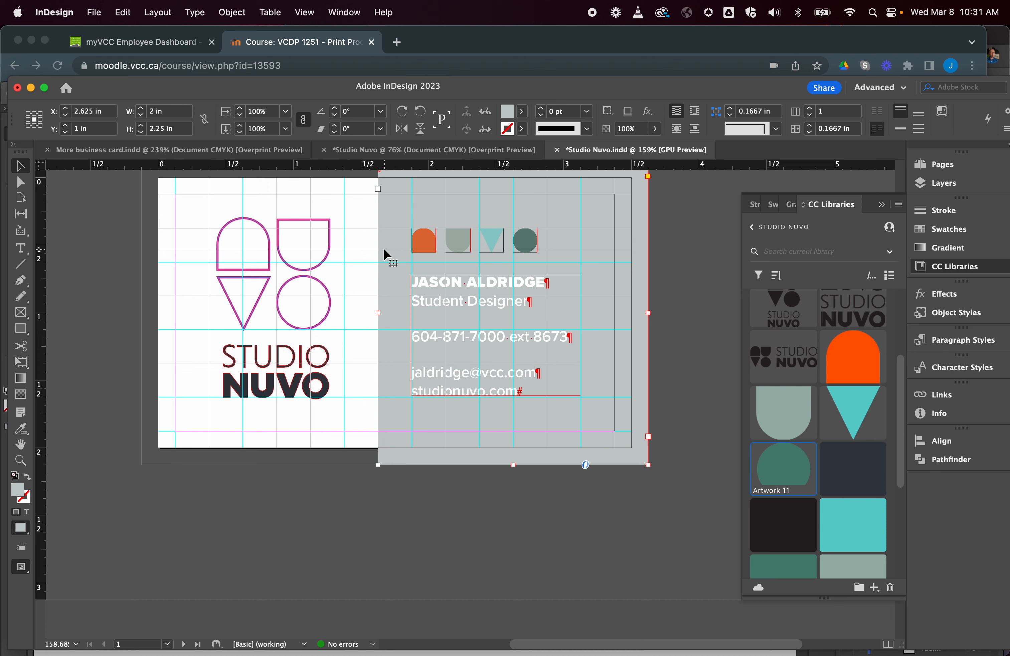
Select the STUDIO NUVO wordmark on page 1 and compare its placement with the wordmark on page 2.
{"action": "left_click", "coordinate": [312, 379]}
{"action": "left_click", "coordinate": [308, 353]}
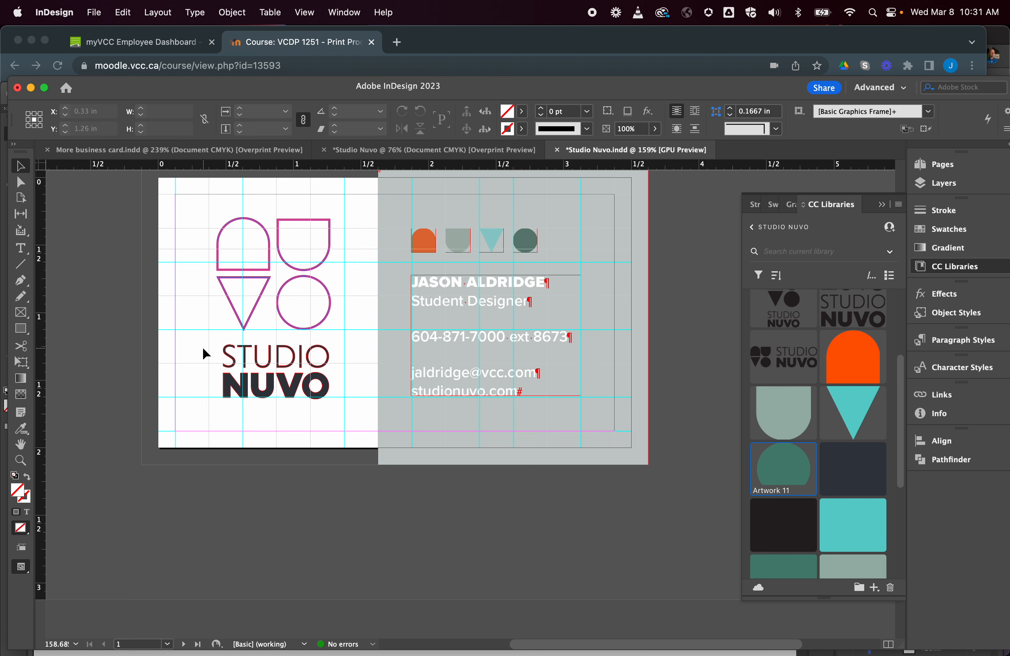
{"action": "left_click_drag", "start_coordinate": [208, 343], "coordinate": [374, 403]}
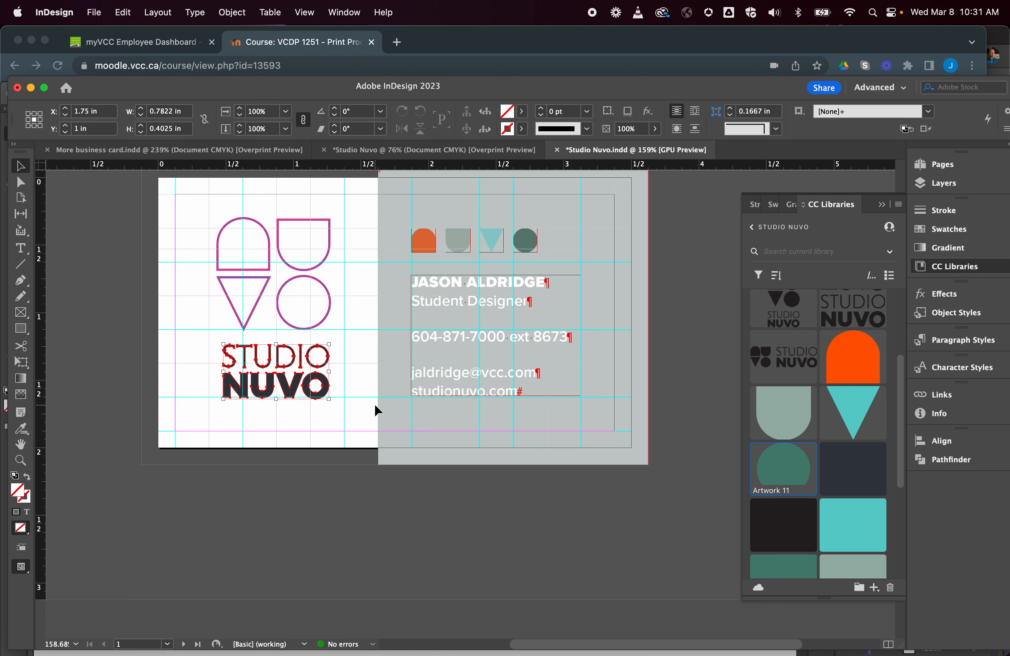
{"action": "scroll", "coordinate": [379, 432], "scroll_direction": "down", "scroll_amount": 1}
{"action": "scroll", "coordinate": [380, 435], "scroll_direction": "down", "scroll_amount": 15}
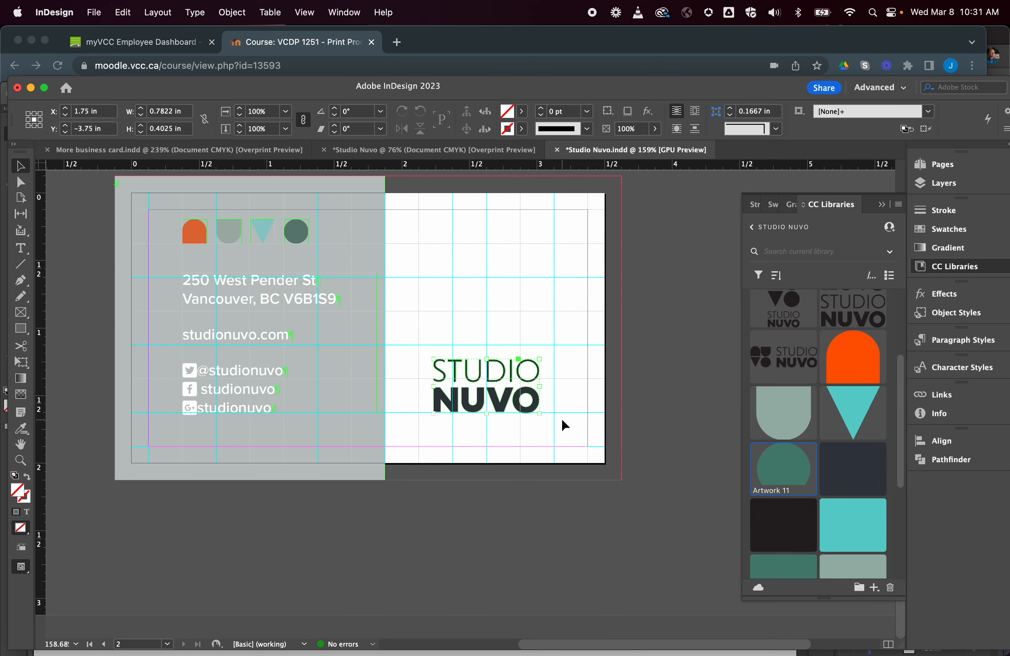
{"action": "scroll", "coordinate": [561, 418], "scroll_direction": "up", "scroll_amount": 10}
{"action": "scroll", "coordinate": [564, 366], "scroll_direction": "down", "scroll_amount": 8}
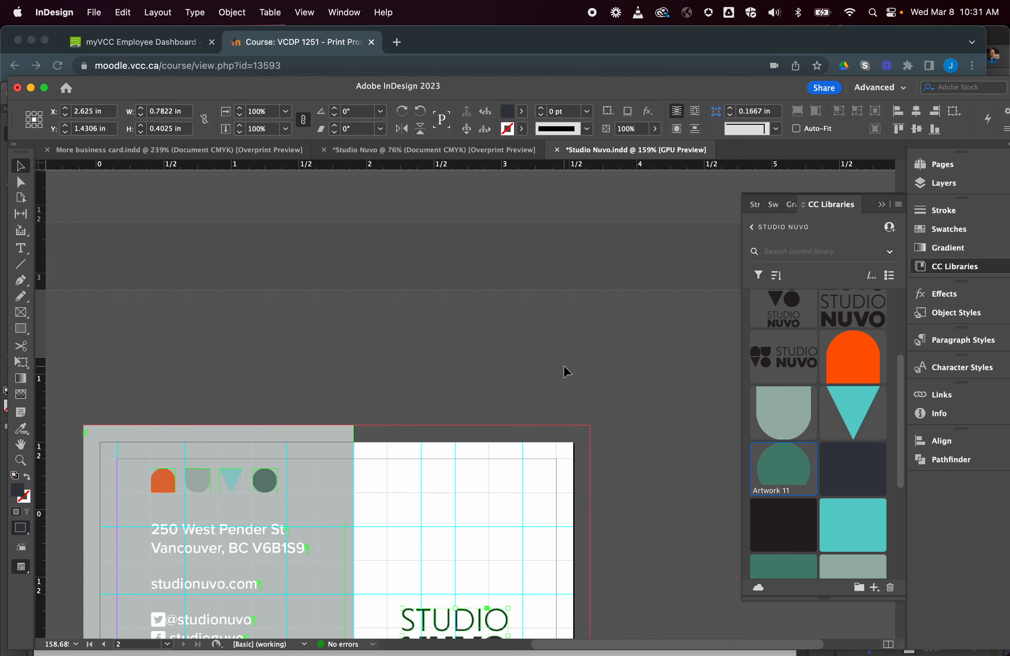
{"action": "scroll", "coordinate": [563, 365], "scroll_direction": "up", "scroll_amount": 16}
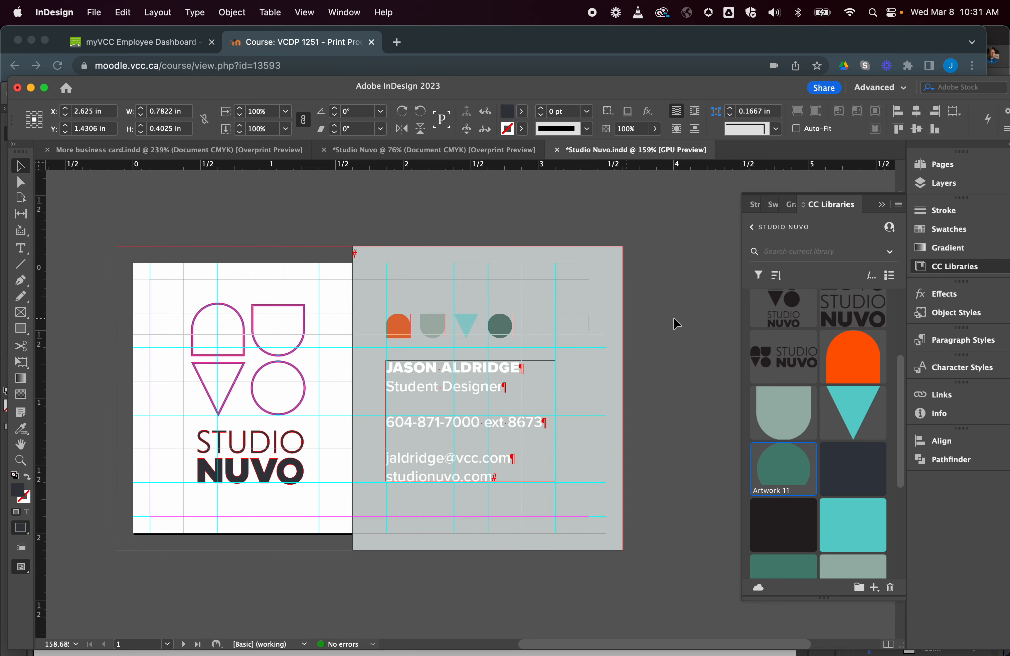
Show the document's layers, collapse the Back and DIE CUT layers, and make Front the active layer.
{"action": "left_click", "coordinate": [866, 360]}
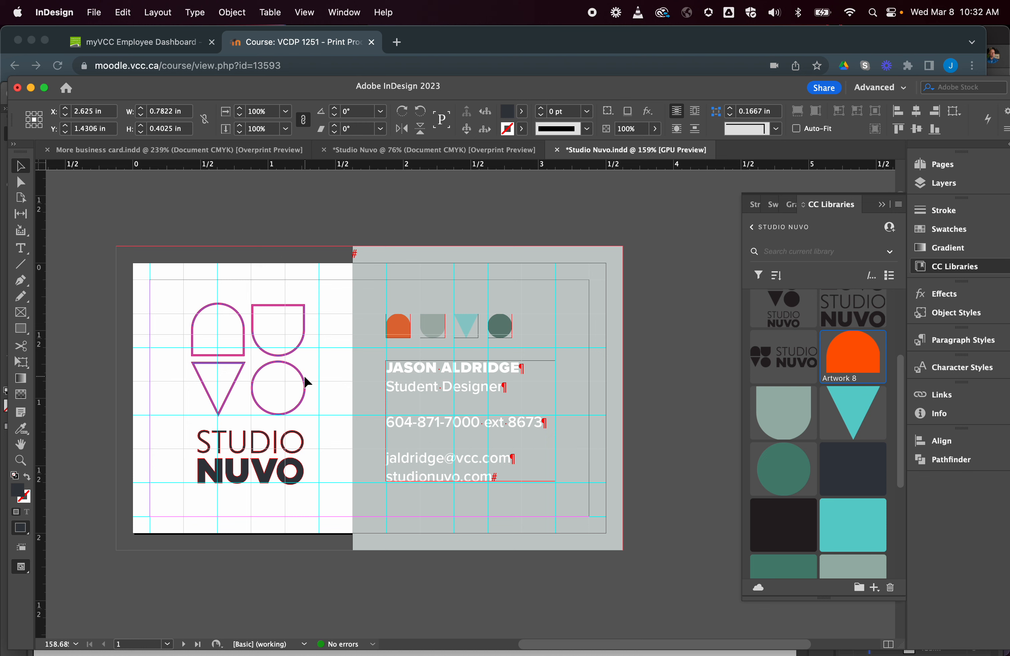
{"action": "left_click", "coordinate": [971, 182]}
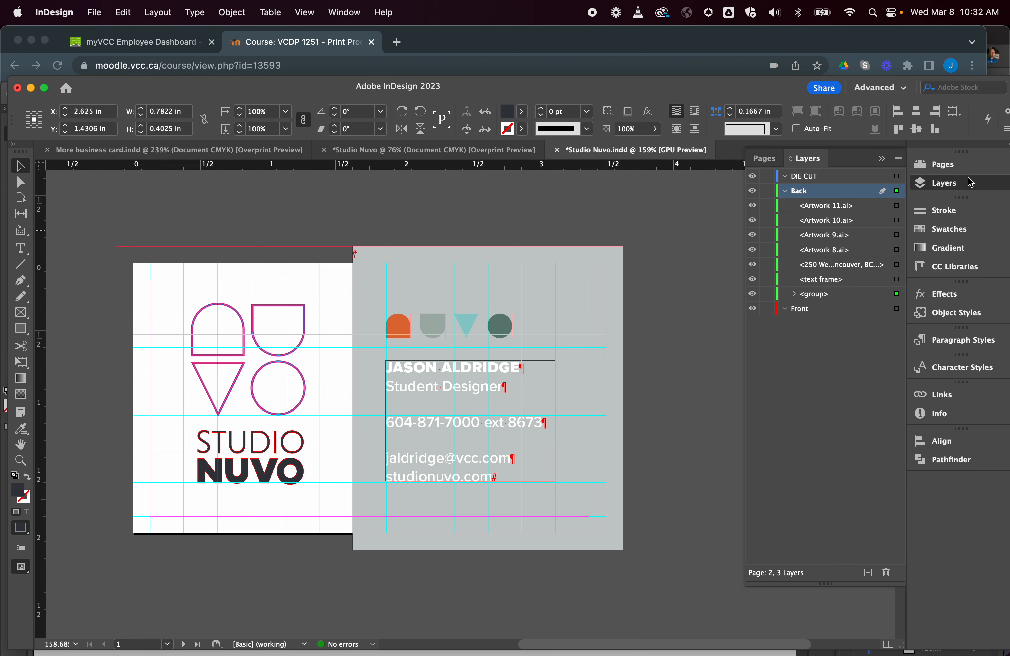
{"action": "left_click", "coordinate": [833, 180]}
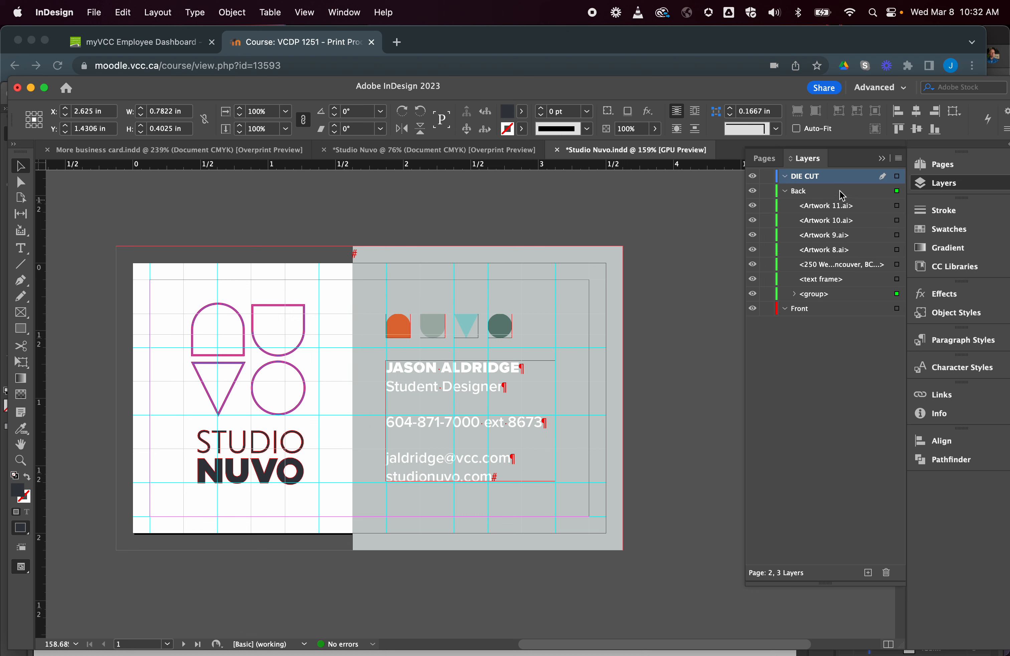
{"action": "left_click", "coordinate": [785, 193]}
{"action": "left_click", "coordinate": [874, 209]}
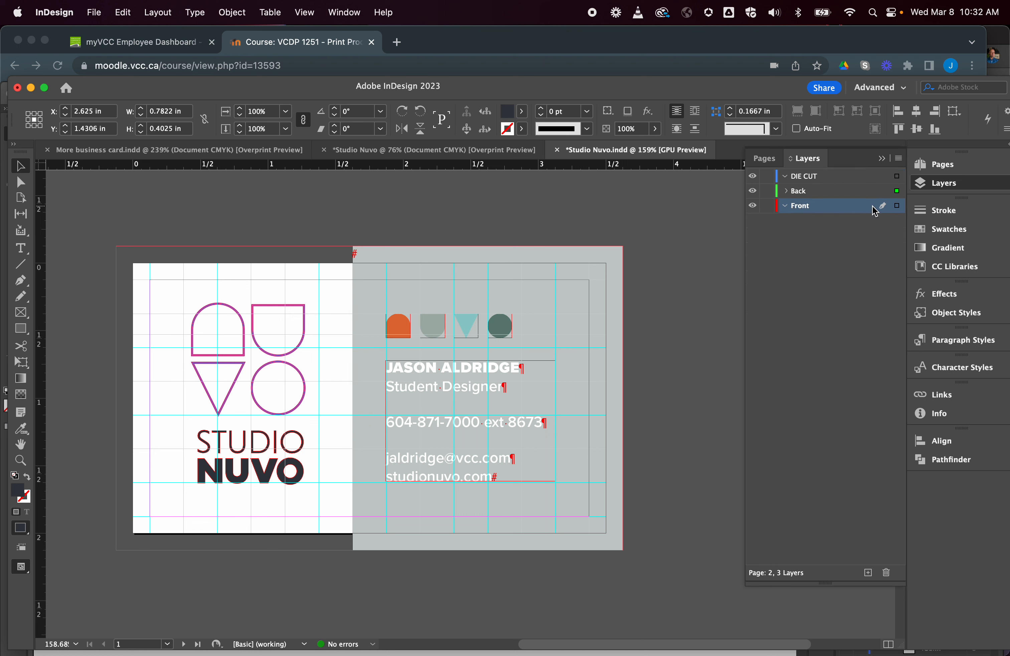
{"action": "scroll", "coordinate": [620, 273], "scroll_direction": "up", "scroll_amount": 10}
{"action": "scroll", "coordinate": [619, 273], "scroll_direction": "left", "scroll_amount": 5}
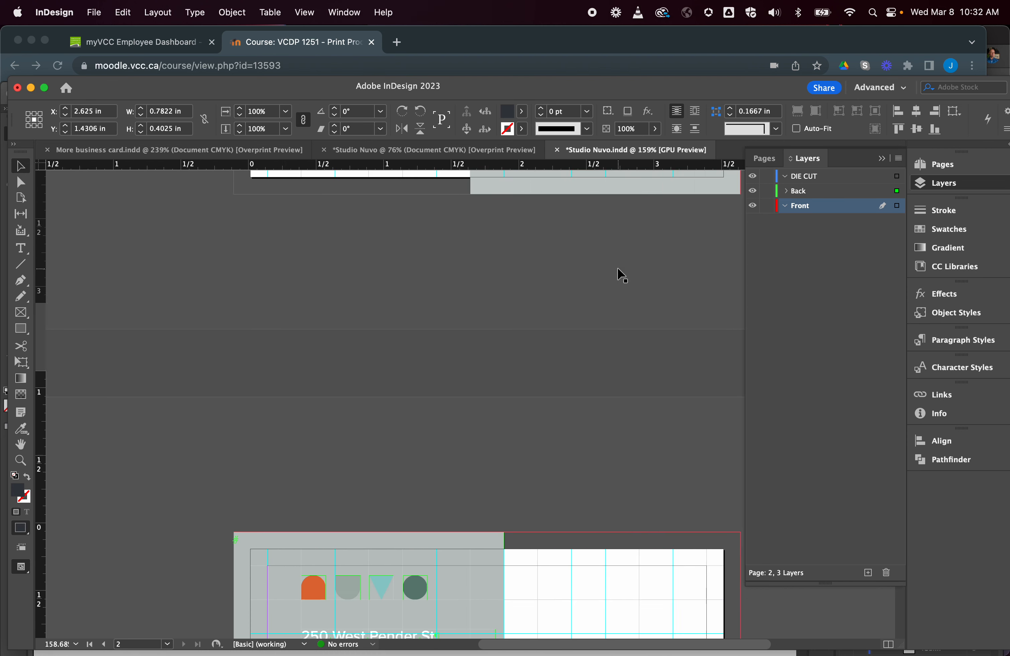
{"action": "scroll", "coordinate": [621, 275], "scroll_direction": "down", "scroll_amount": 15}
{"action": "left_click", "coordinate": [786, 176]}
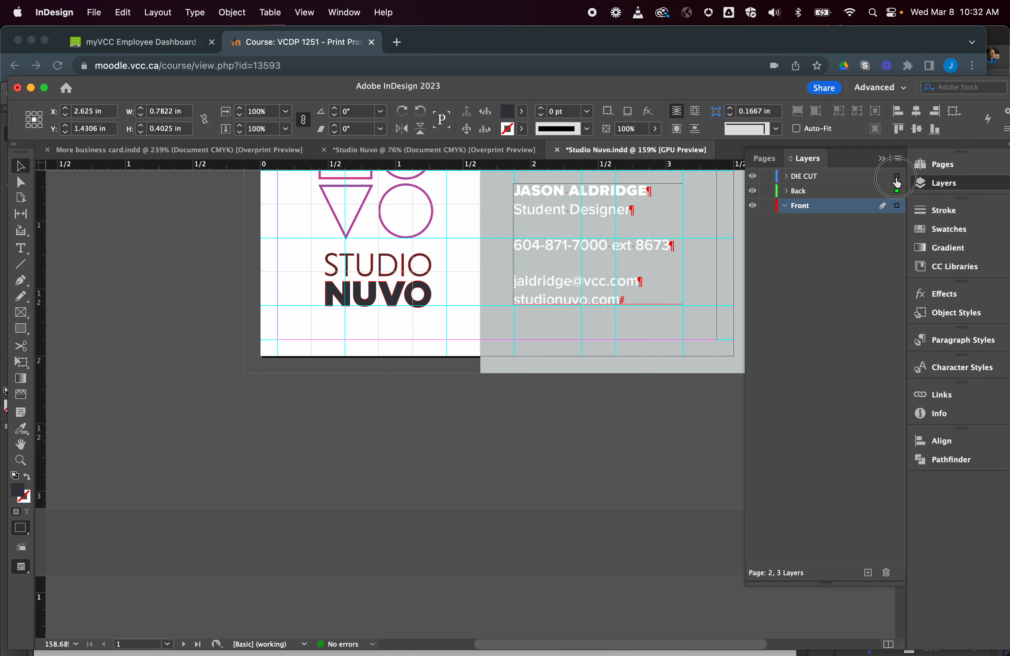
Expand the DIE CUT layer for page 1 and select its magenta logo outlines one after another, ending with the triangle.
{"action": "scroll", "coordinate": [473, 275], "scroll_direction": "up", "scroll_amount": 10}
{"action": "scroll", "coordinate": [473, 276], "scroll_direction": "left", "scroll_amount": 1}
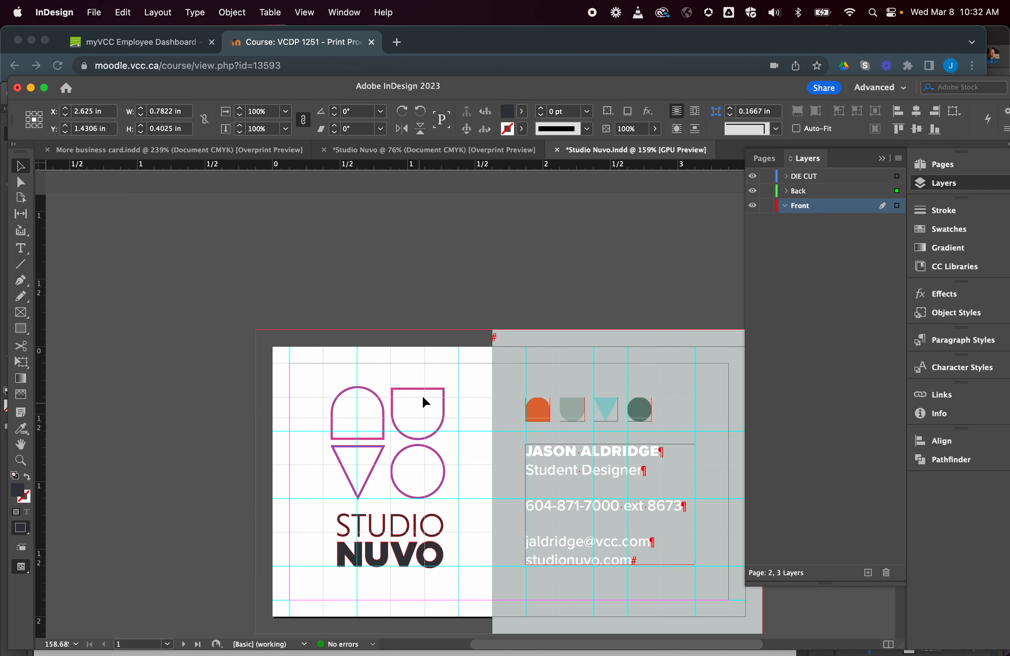
{"action": "left_click", "coordinate": [443, 398]}
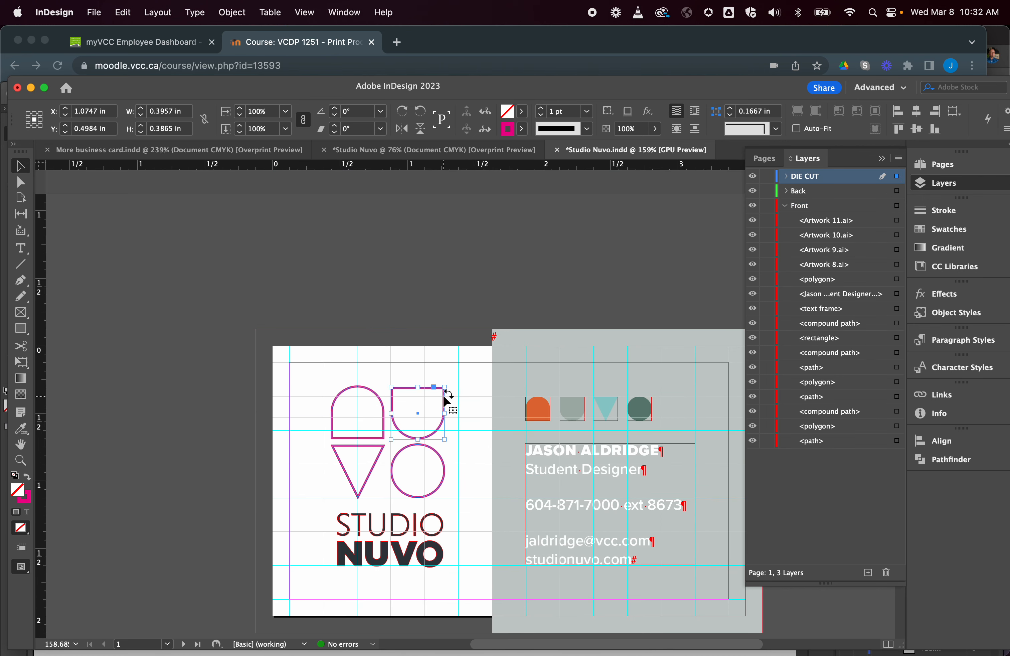
{"action": "left_click", "coordinate": [785, 176]}
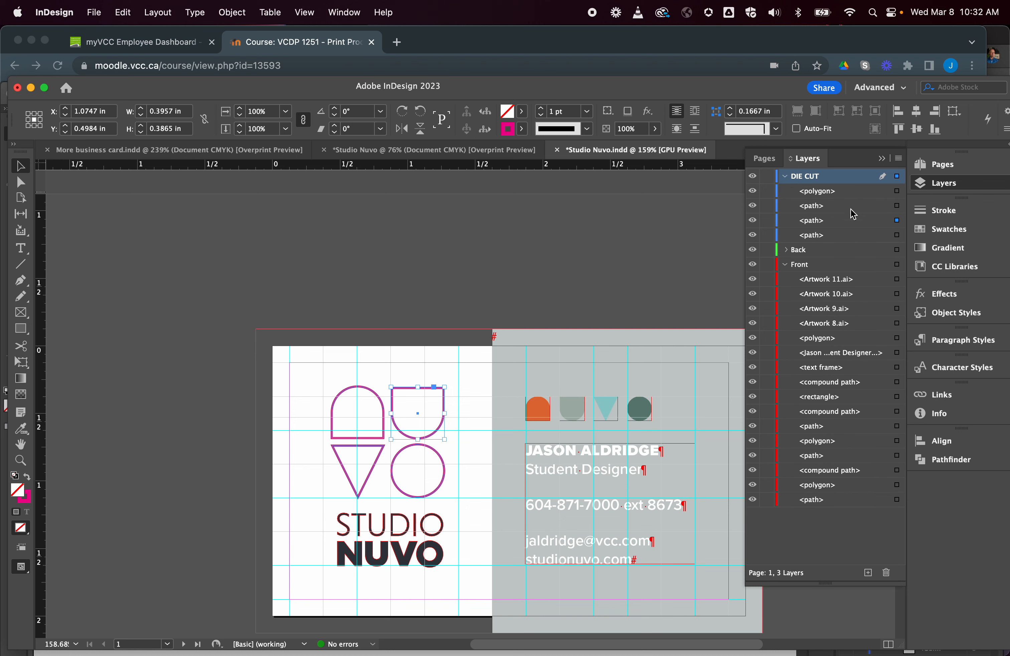
{"action": "left_click", "coordinate": [355, 390]}
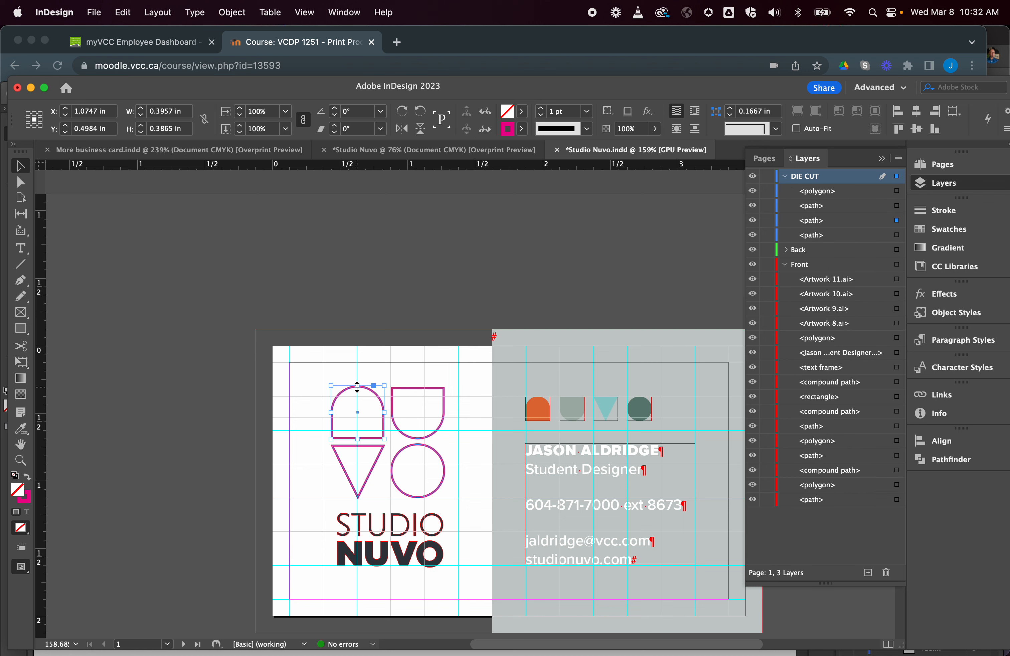
{"action": "left_click", "coordinate": [896, 220]}
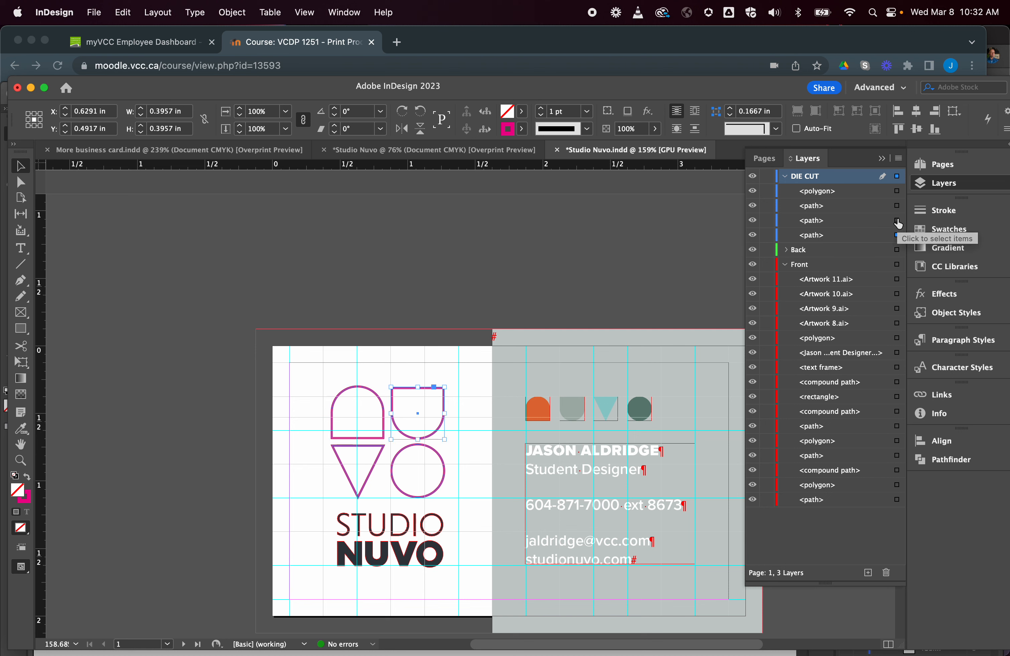
{"action": "left_click", "coordinate": [897, 206]}
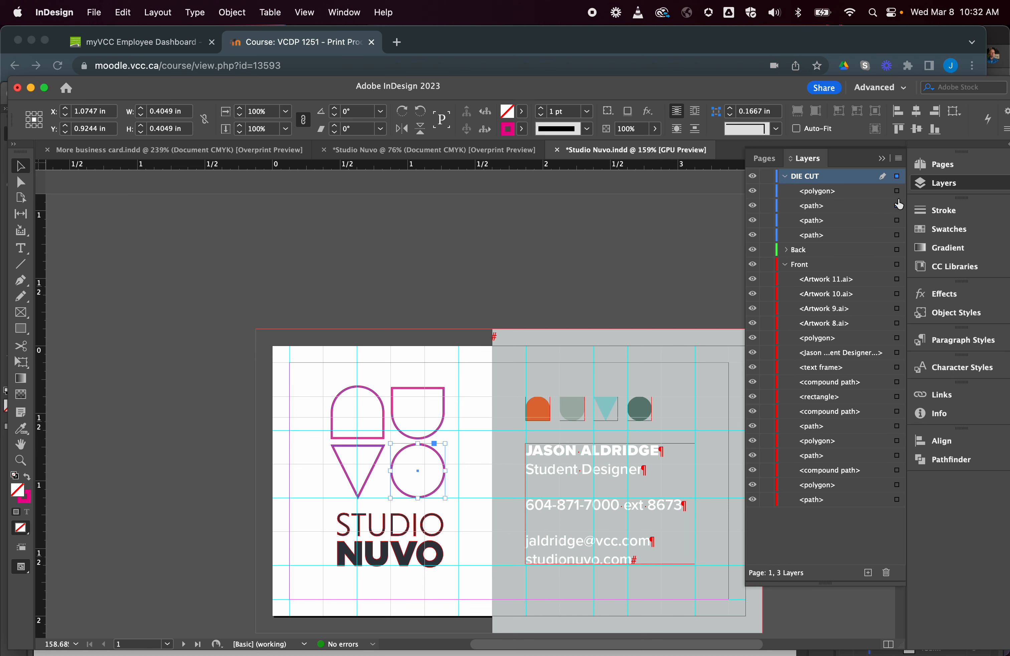
{"action": "left_click", "coordinate": [897, 192]}
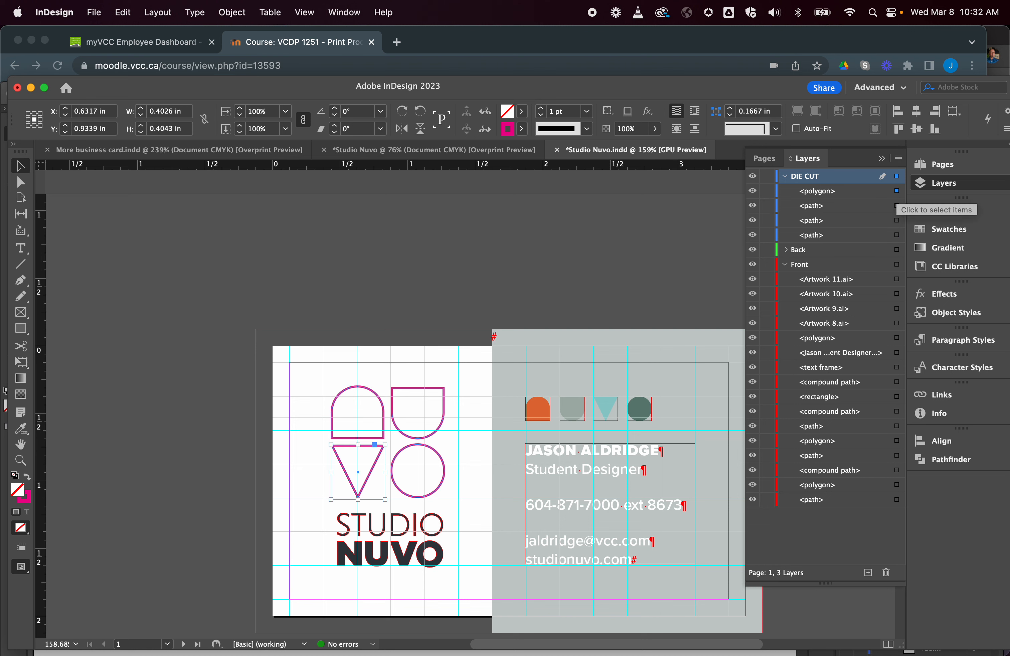
Collapse the DIE CUT and Front layers, and select all objects on the Front layer.
{"action": "scroll", "coordinate": [468, 425], "scroll_direction": "down", "scroll_amount": 5}
{"action": "scroll", "coordinate": [468, 425], "scroll_direction": "right", "scroll_amount": 2}
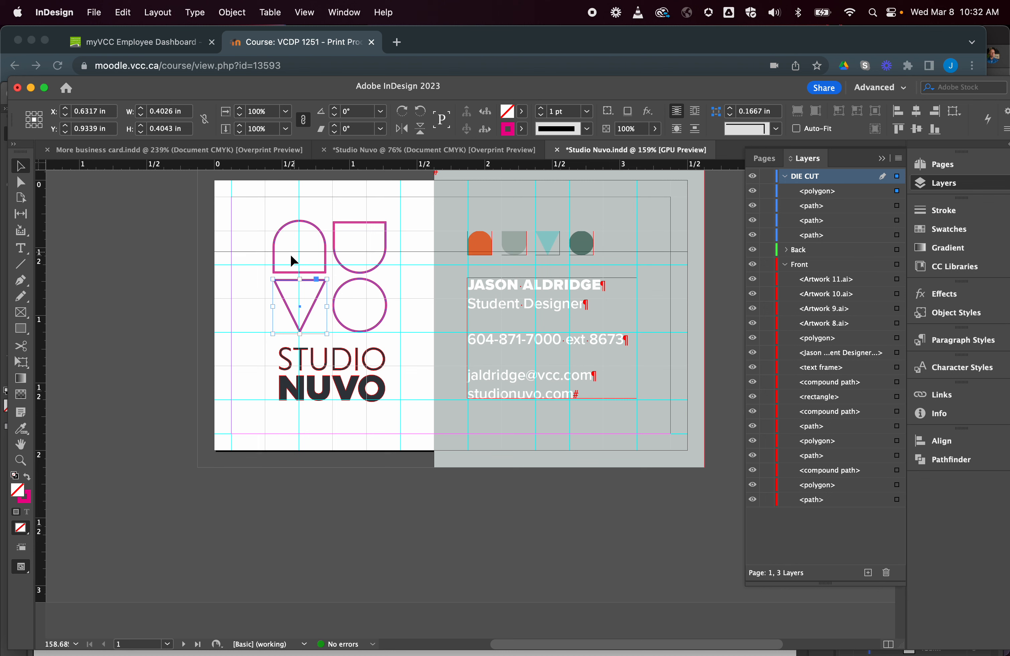
{"action": "left_click", "coordinate": [787, 177]}
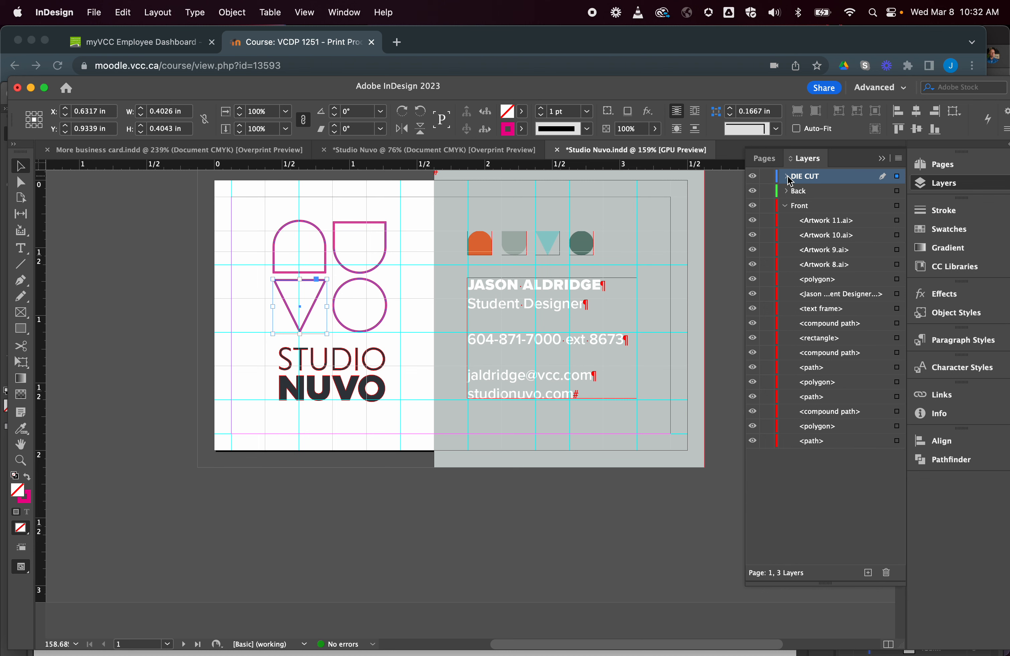
{"action": "left_click", "coordinate": [786, 206]}
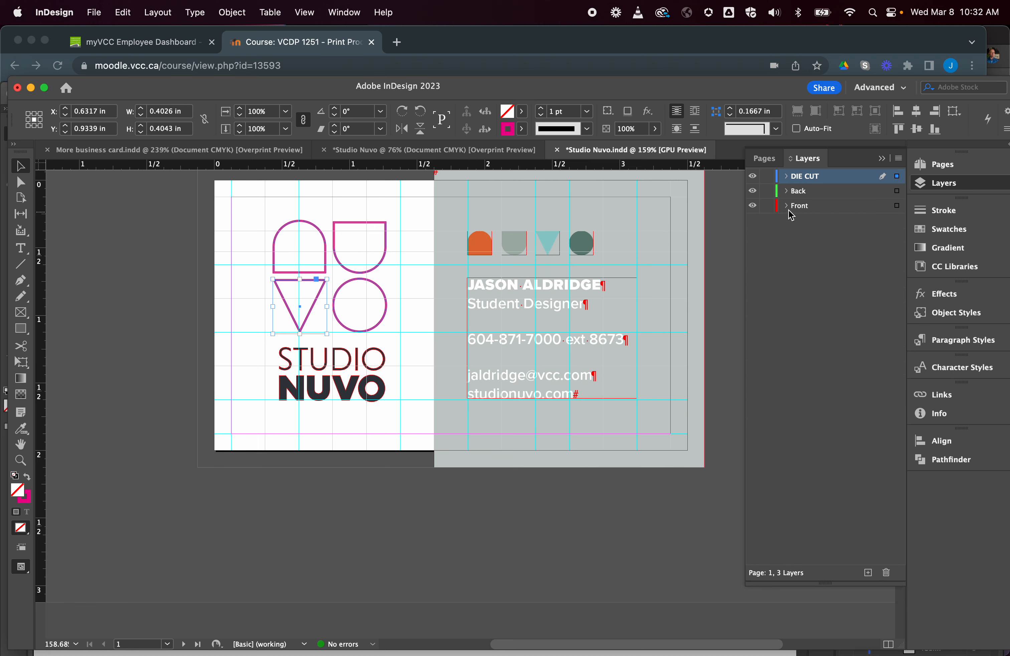
{"action": "left_click", "coordinate": [897, 206]}
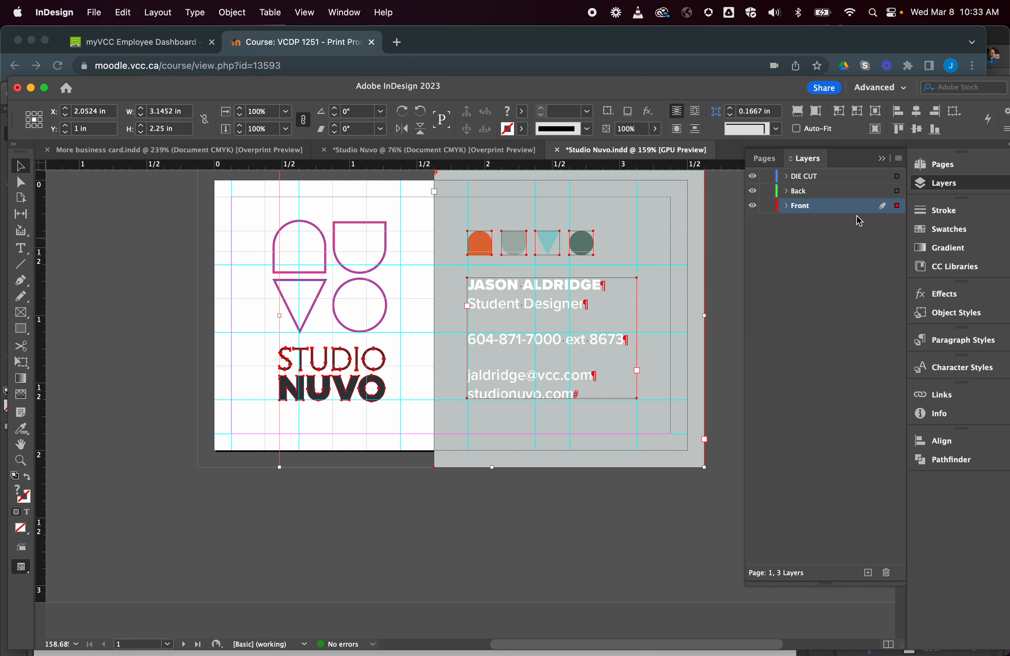
Make Back the active layer, select the address text frame on page 2, and expand the Back layer's contents.
{"action": "left_click", "coordinate": [897, 194]}
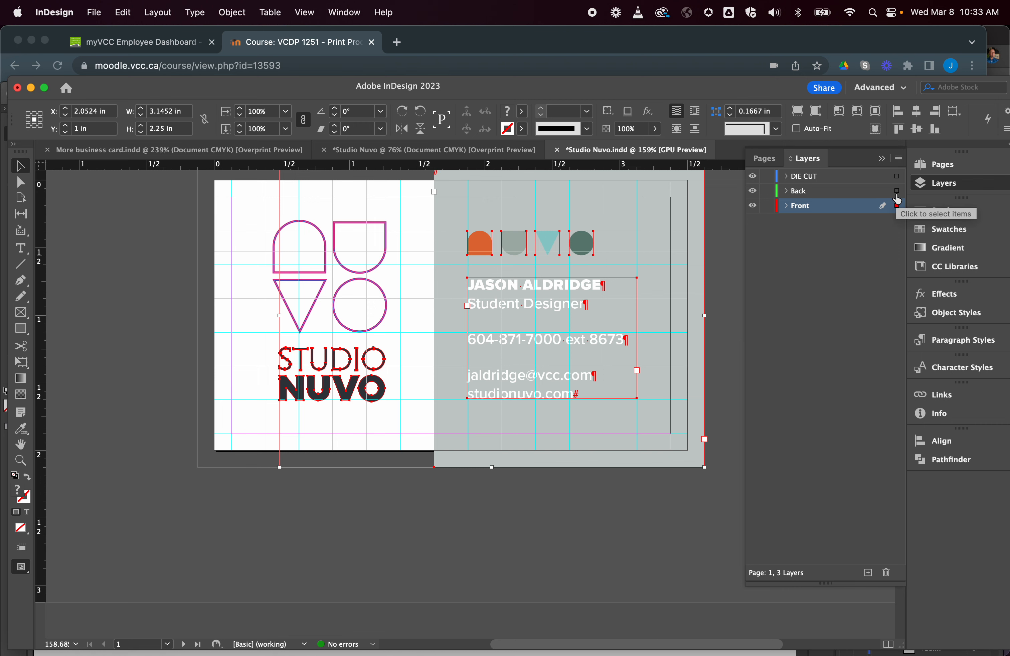
{"action": "scroll", "coordinate": [705, 428], "scroll_direction": "down", "scroll_amount": 10}
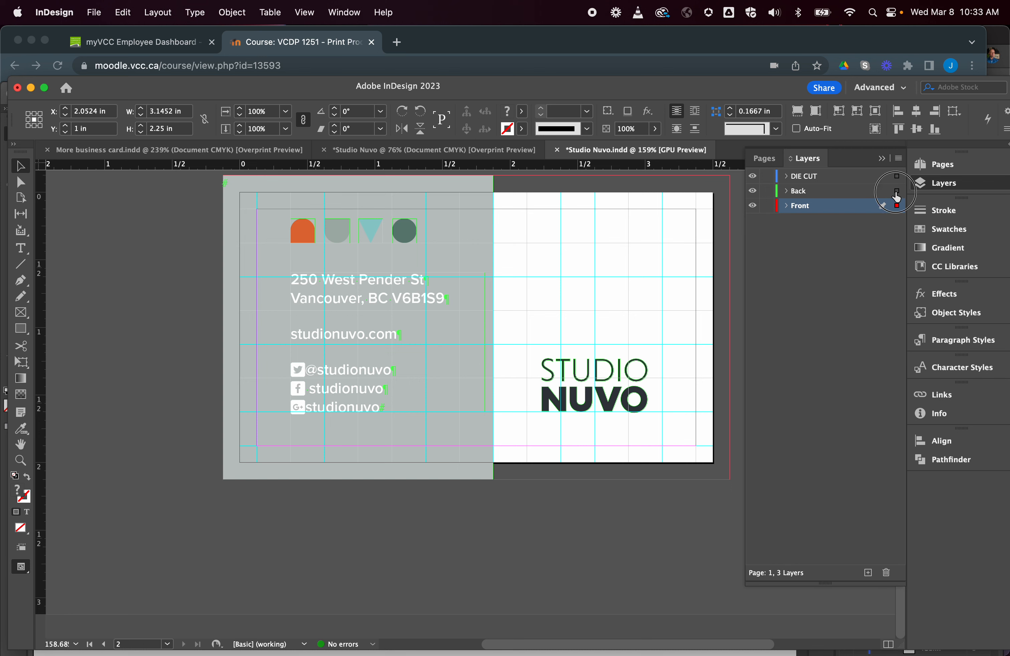
{"action": "left_click", "coordinate": [818, 193]}
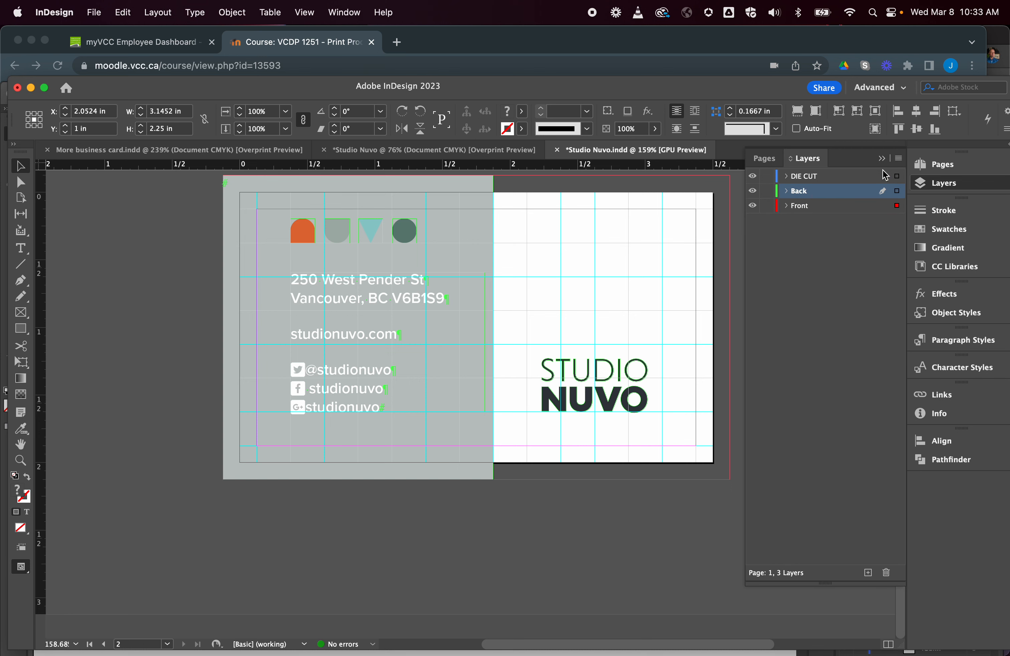
{"action": "left_click", "coordinate": [385, 333]}
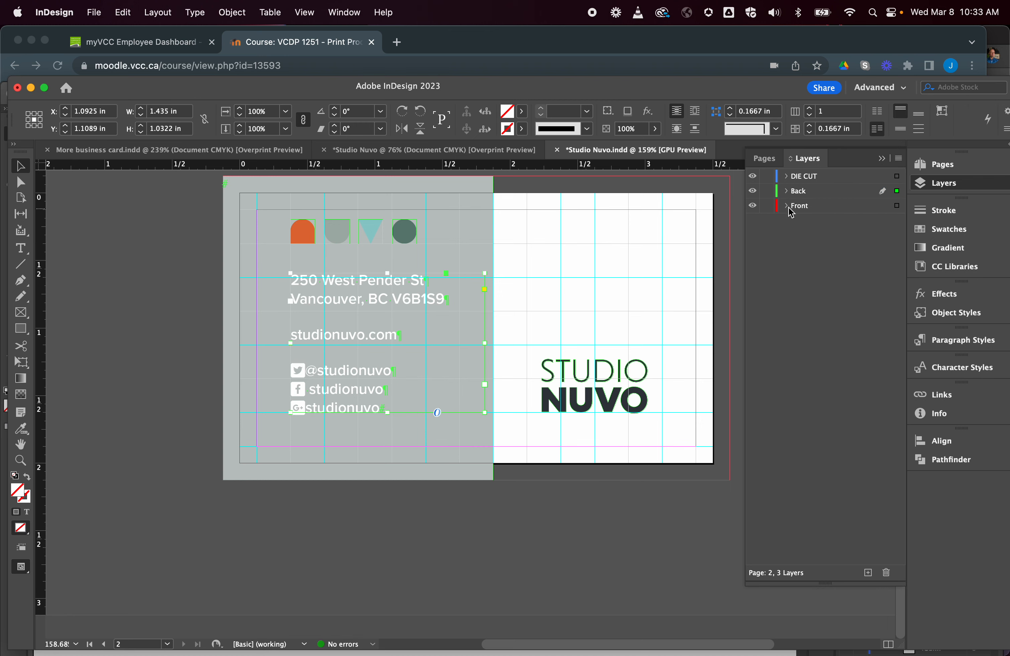
{"action": "left_click", "coordinate": [786, 190]}
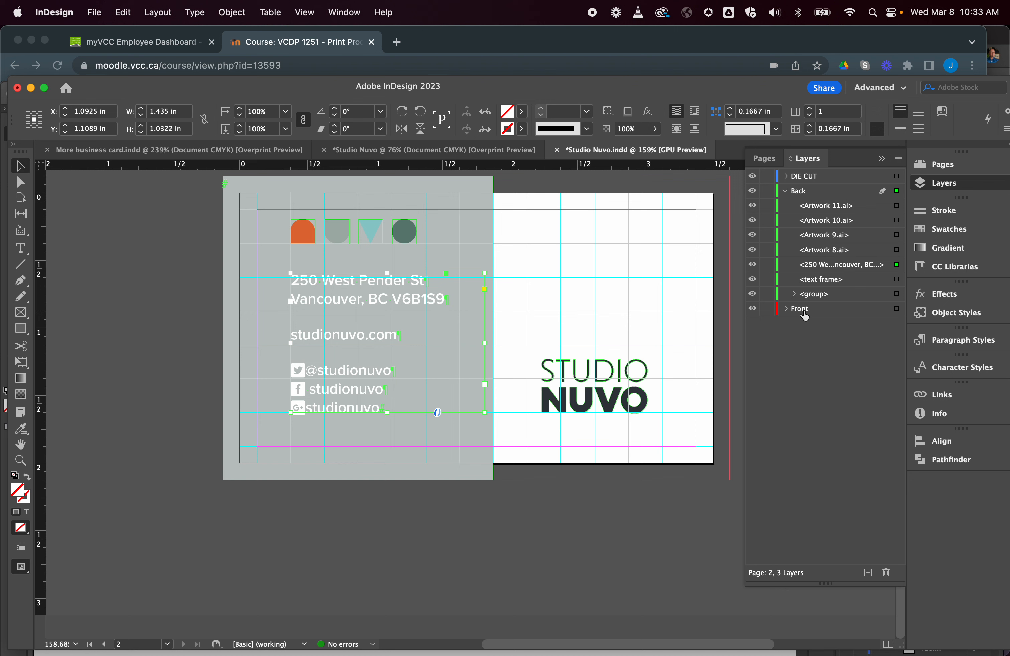
Select the small coloured logo shapes on page 2 one after another and show their source graphics in the STUDIO NUVO library.
{"action": "left_click", "coordinate": [304, 237]}
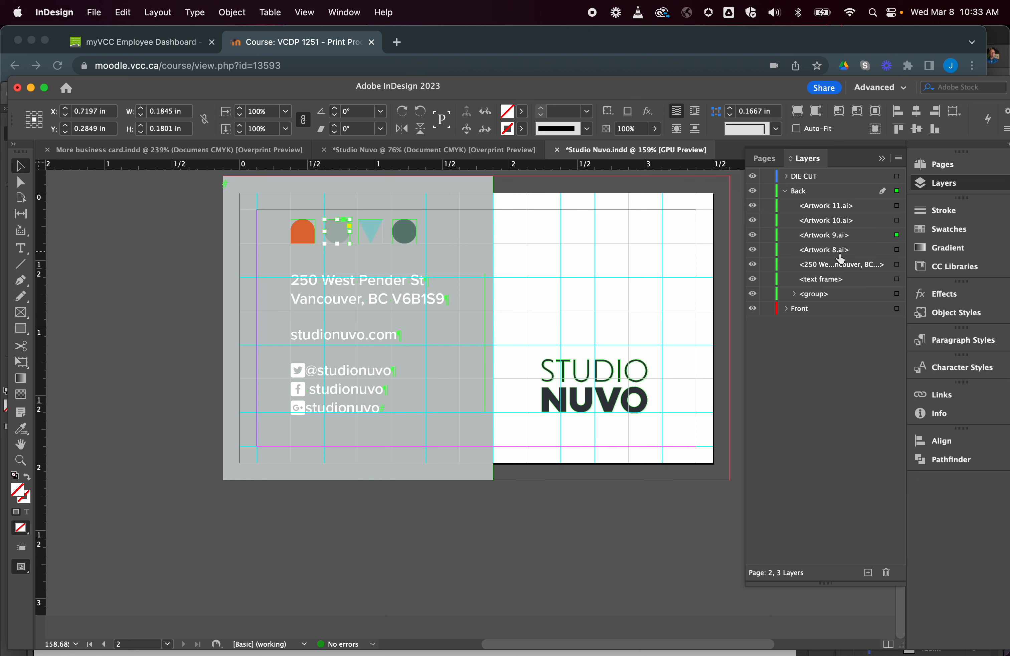
{"action": "left_click", "coordinate": [369, 231]}
{"action": "left_click", "coordinate": [407, 233]}
{"action": "left_click", "coordinate": [999, 269]}
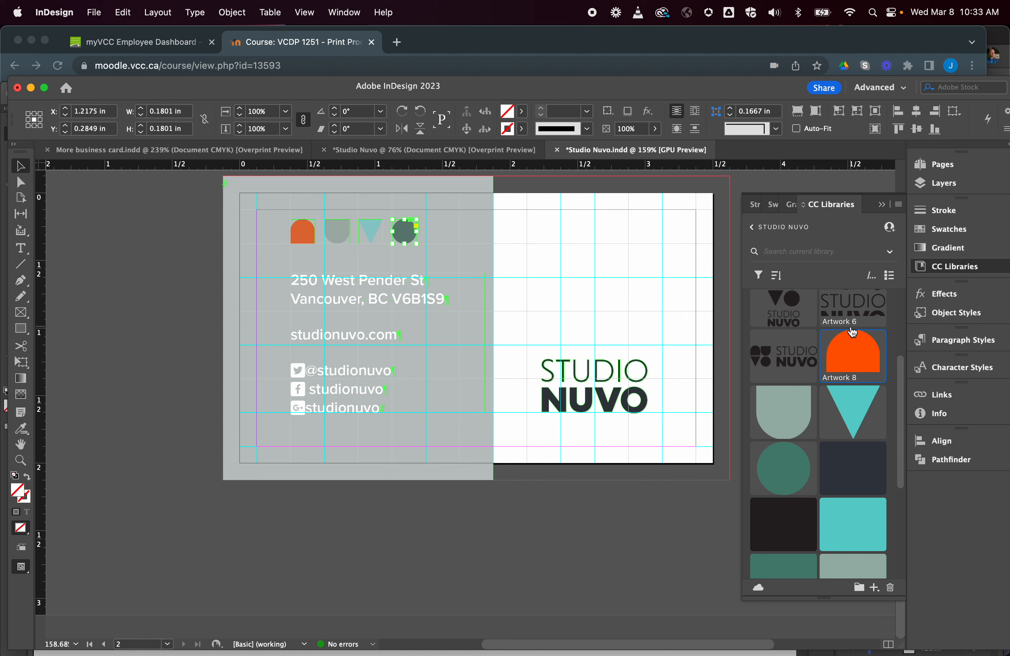
{"action": "scroll", "coordinate": [826, 315], "scroll_direction": "down", "scroll_amount": 1}
{"action": "scroll", "coordinate": [635, 382], "scroll_direction": "up", "scroll_amount": 3}
Compare the die-cut logo outlines on page 1 with the plain white area and wordmark on page 2.
{"action": "scroll", "coordinate": [633, 377], "scroll_direction": "right", "scroll_amount": 5}
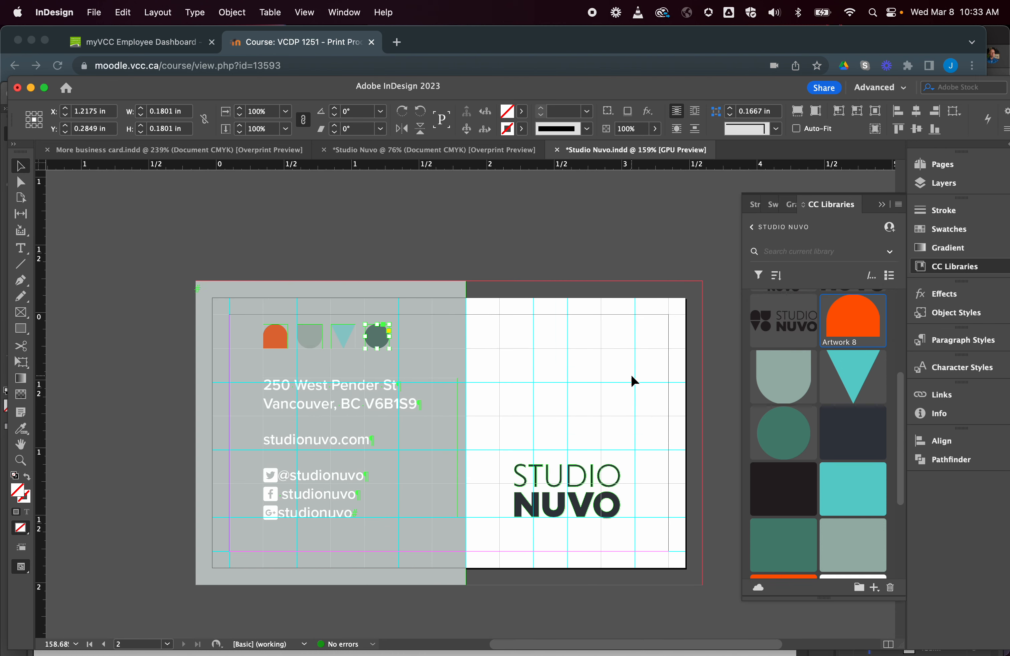
{"action": "scroll", "coordinate": [633, 381], "scroll_direction": "up", "scroll_amount": 6}
{"action": "scroll", "coordinate": [633, 380], "scroll_direction": "left", "scroll_amount": 3}
{"action": "scroll", "coordinate": [633, 380], "scroll_direction": "down", "scroll_amount": 6}
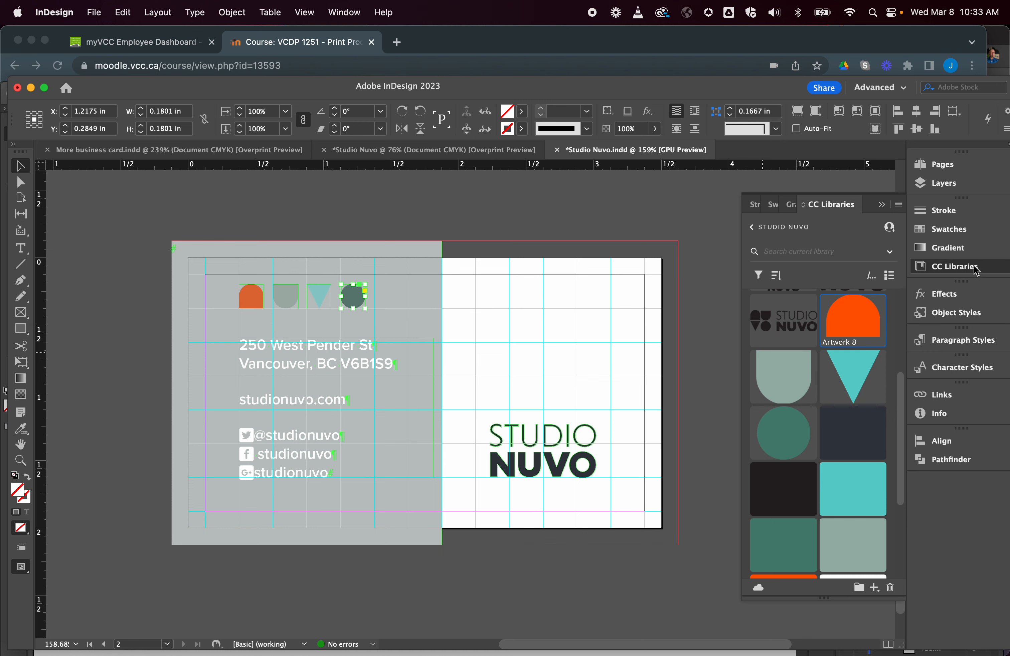
{"action": "scroll", "coordinate": [591, 377], "scroll_direction": "up", "scroll_amount": 10}
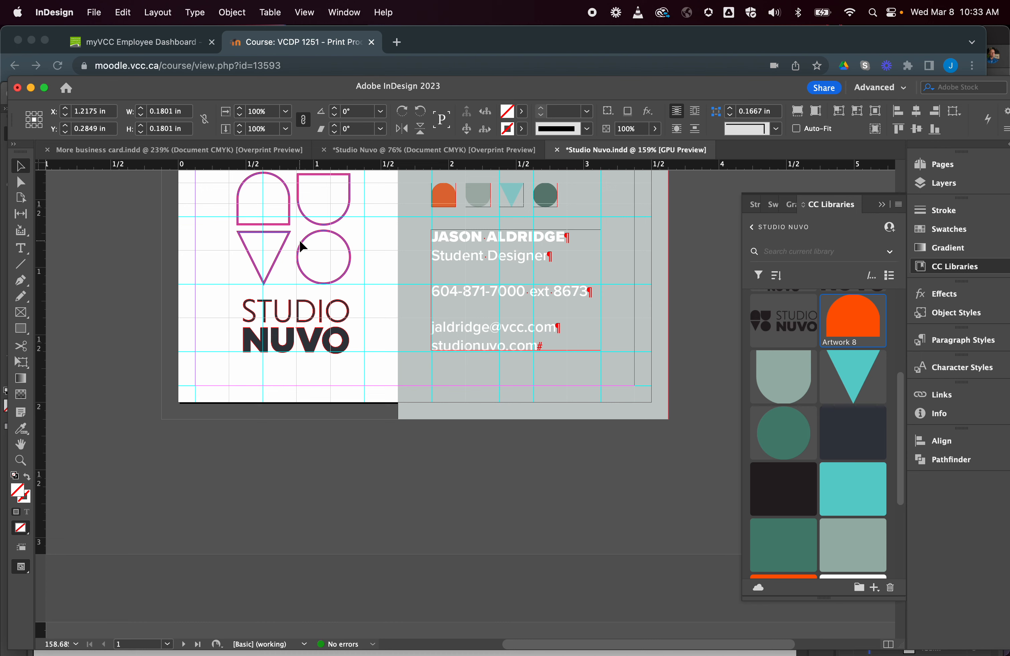
{"action": "scroll", "coordinate": [324, 268], "scroll_direction": "down", "scroll_amount": 10}
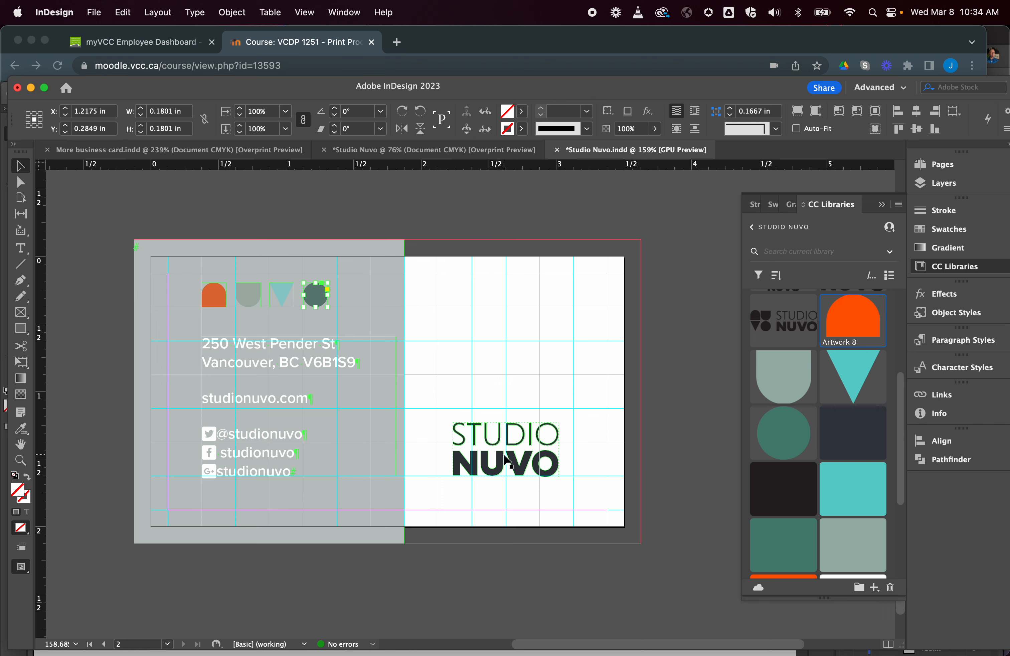
Select all letters of the STUDIO NUVO wordmark on page 2 and delete them.
{"action": "left_click", "coordinate": [507, 459]}
{"action": "double_click", "coordinate": [542, 446]}
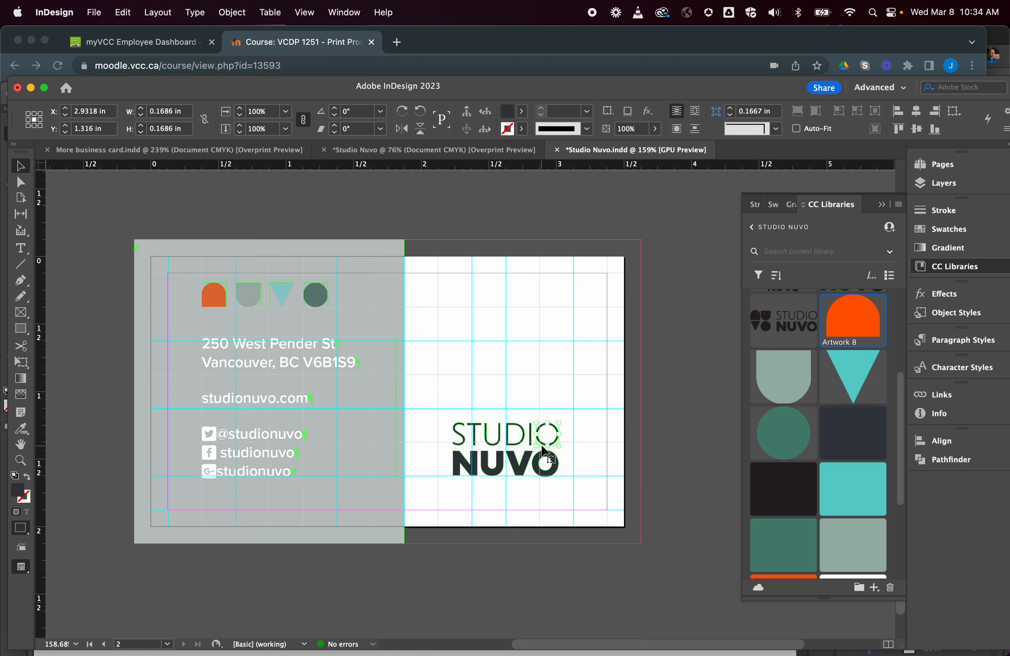
{"action": "left_click_drag", "start_coordinate": [436, 398], "coordinate": [594, 526]}
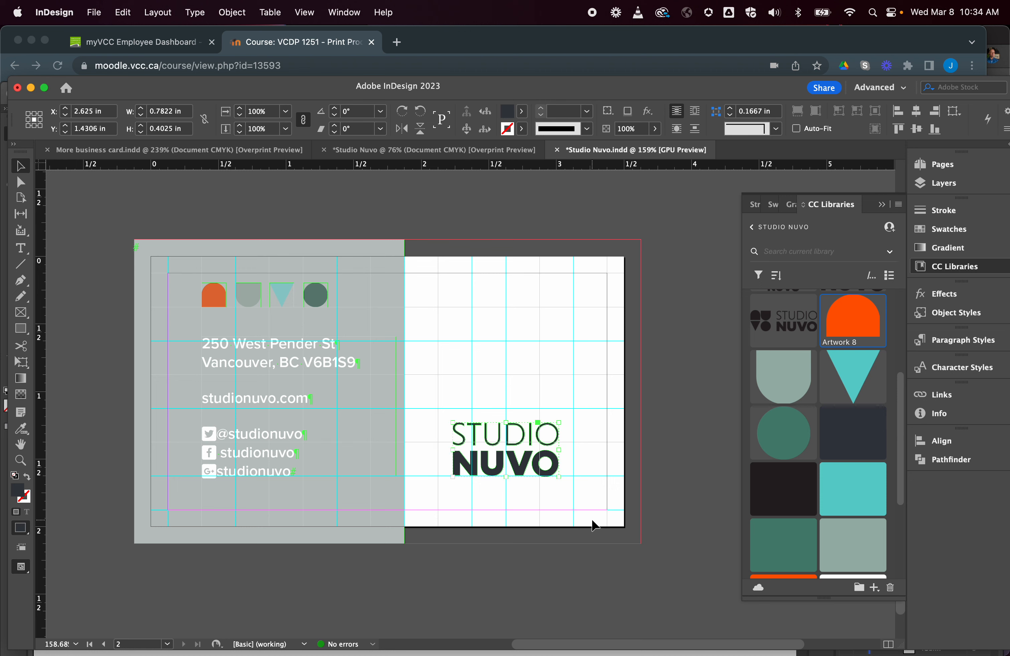
{"action": "key", "text": "Delete"}
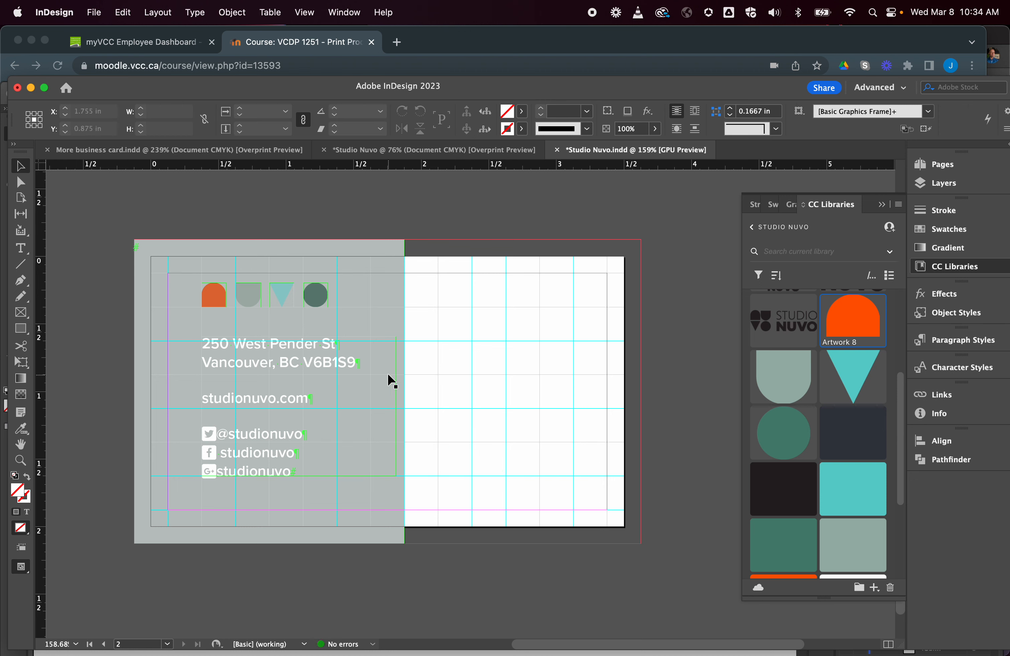
Move the four coloured logo shapes on page 2 together to the lower white area, centred at about X 2.625 in, Y 1.535 in.
{"action": "mouse_move", "coordinate": [186, 288]}
{"action": "left_mouse_down"}
{"action": "mouse_move", "coordinate": [329, 312]}
{"action": "mouse_move", "coordinate": [185, 287]}
{"action": "left_mouse_up"}
{"action": "left_click", "coordinate": [217, 292]}
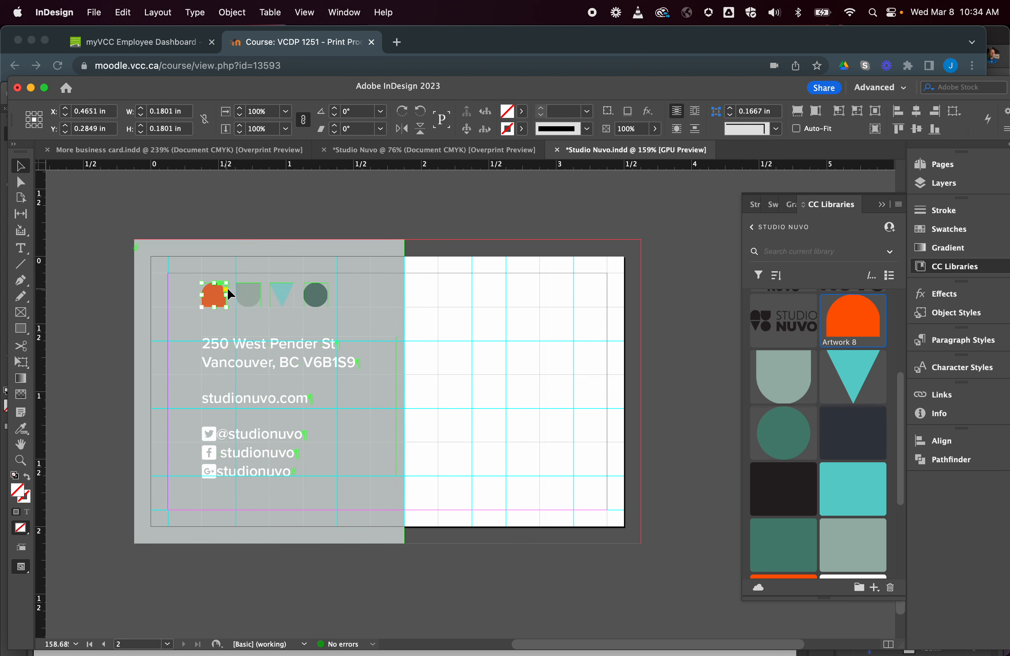
{"action": "left_click", "coordinate": [252, 298], "text": "shift"}
{"action": "left_click", "coordinate": [282, 294], "text": "shift"}
{"action": "left_click", "coordinate": [316, 296], "text": "shift"}
{"action": "left_click_drag", "start_coordinate": [316, 298], "coordinate": [559, 468]}
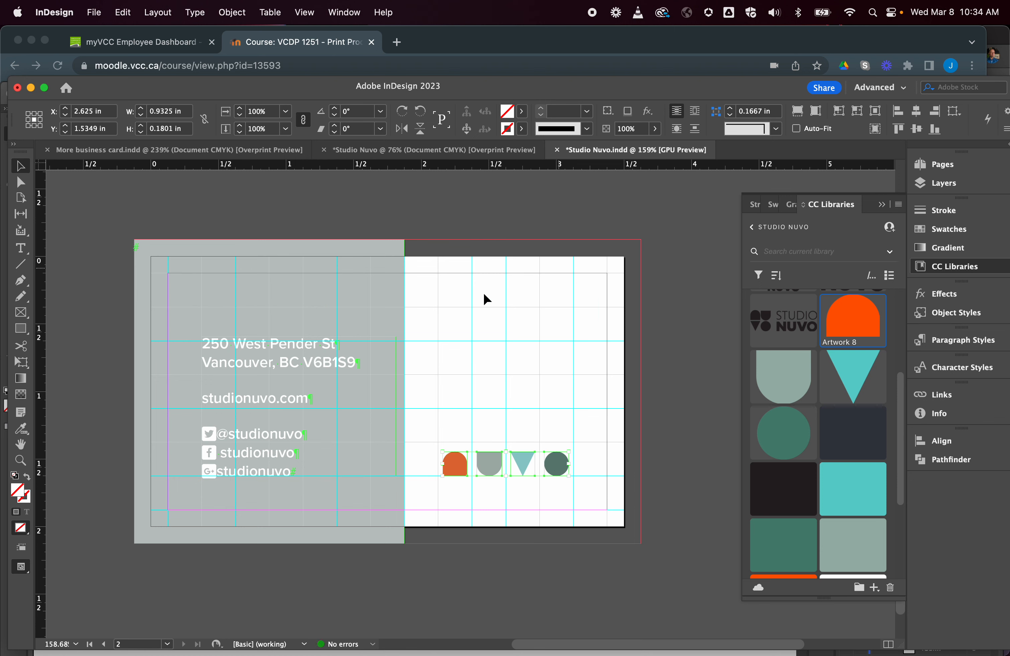
Move the address text frame on page 2 up to about Y 0.89 in, then deselect it.
{"action": "left_click", "coordinate": [243, 361]}
{"action": "left_click_drag", "start_coordinate": [255, 346], "coordinate": [259, 319]}
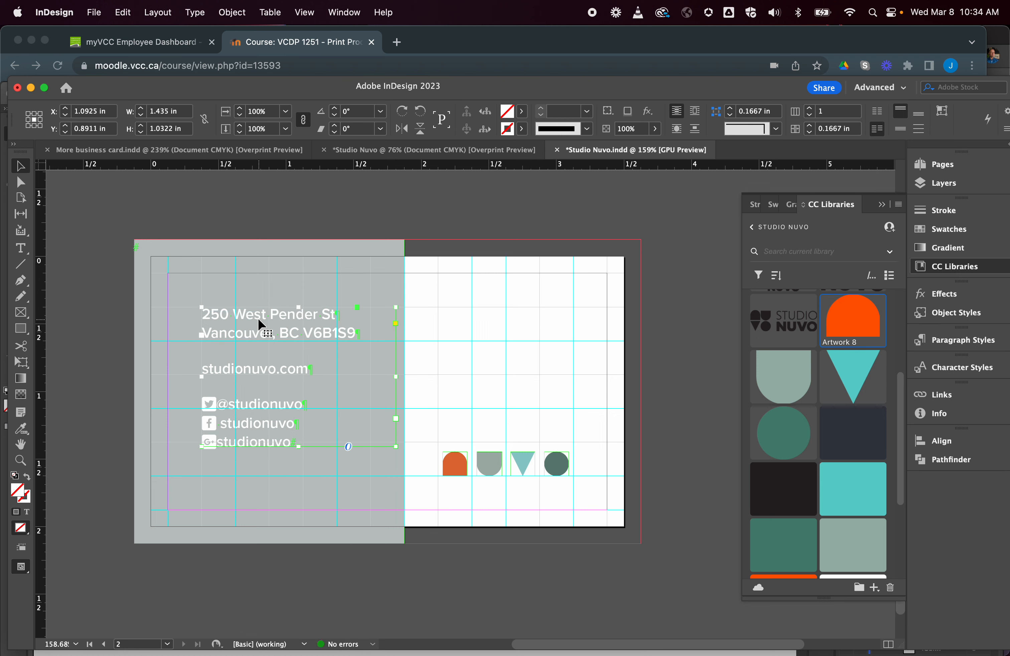
{"action": "left_click", "coordinate": [575, 333]}
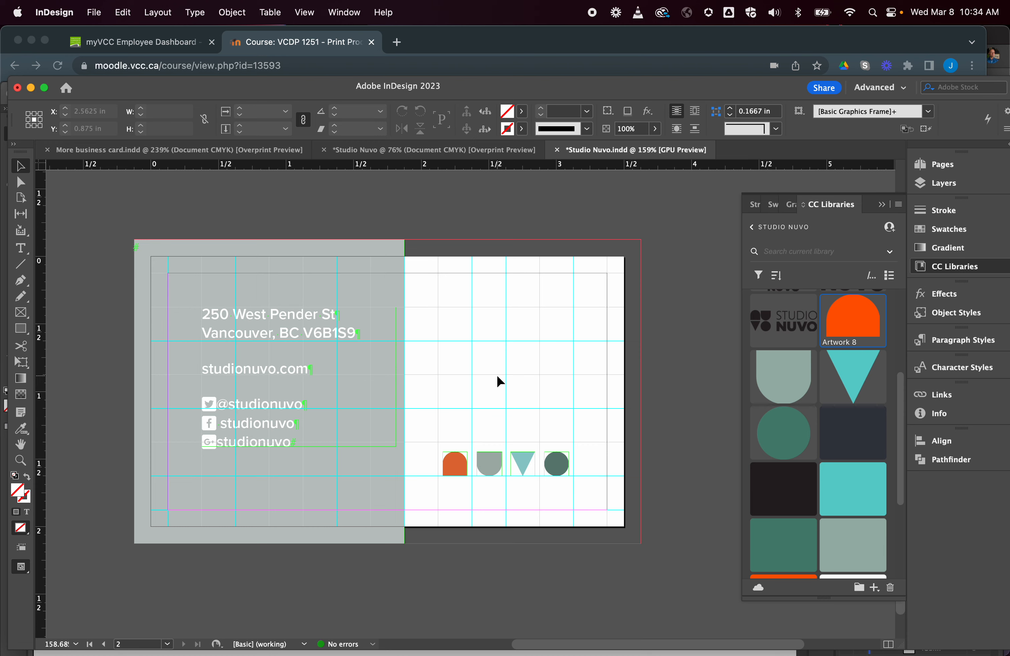
Return to page 1 and set the screen mode to Preview.
{"action": "scroll", "coordinate": [496, 375], "scroll_direction": "up", "scroll_amount": 10}
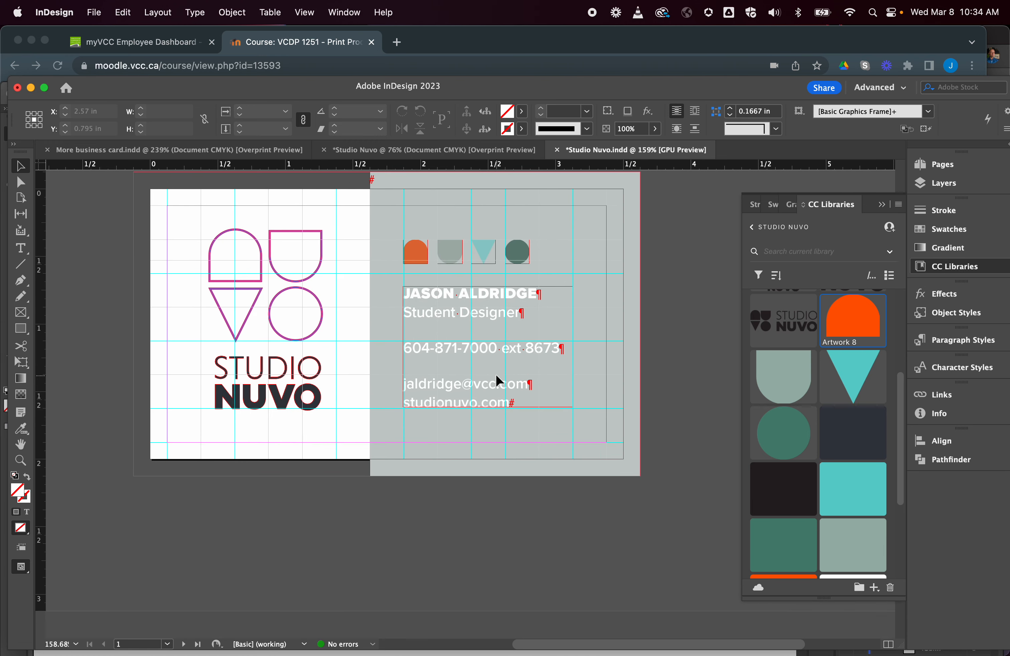
{"action": "left_click", "coordinate": [305, 13]}
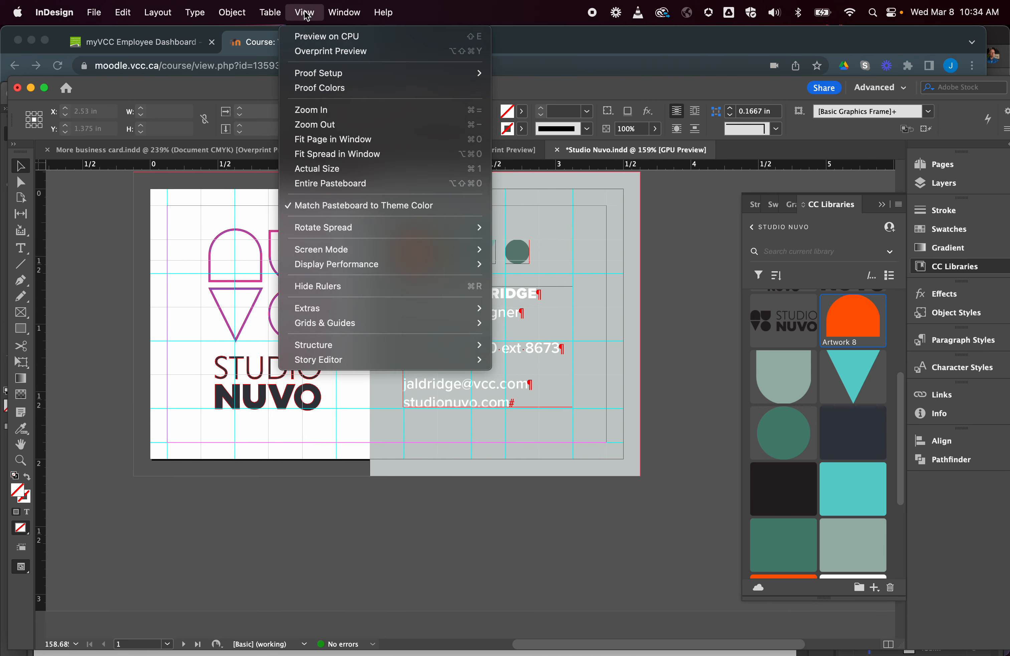
{"action": "mouse_move", "coordinate": [331, 265]}
{"action": "mouse_move", "coordinate": [427, 254]}
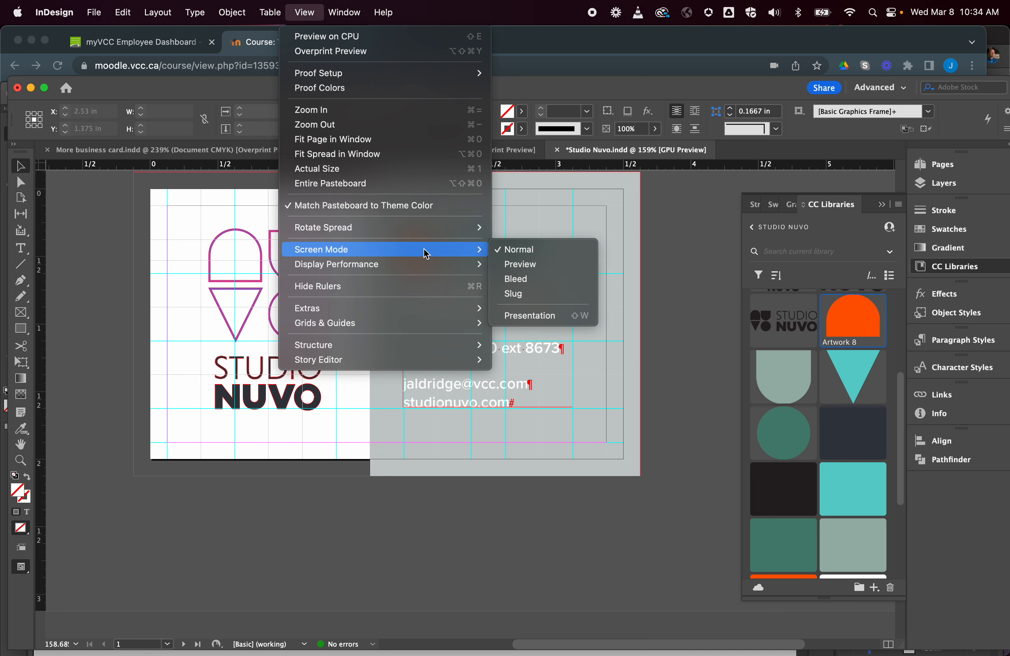
{"action": "left_click", "coordinate": [534, 266]}
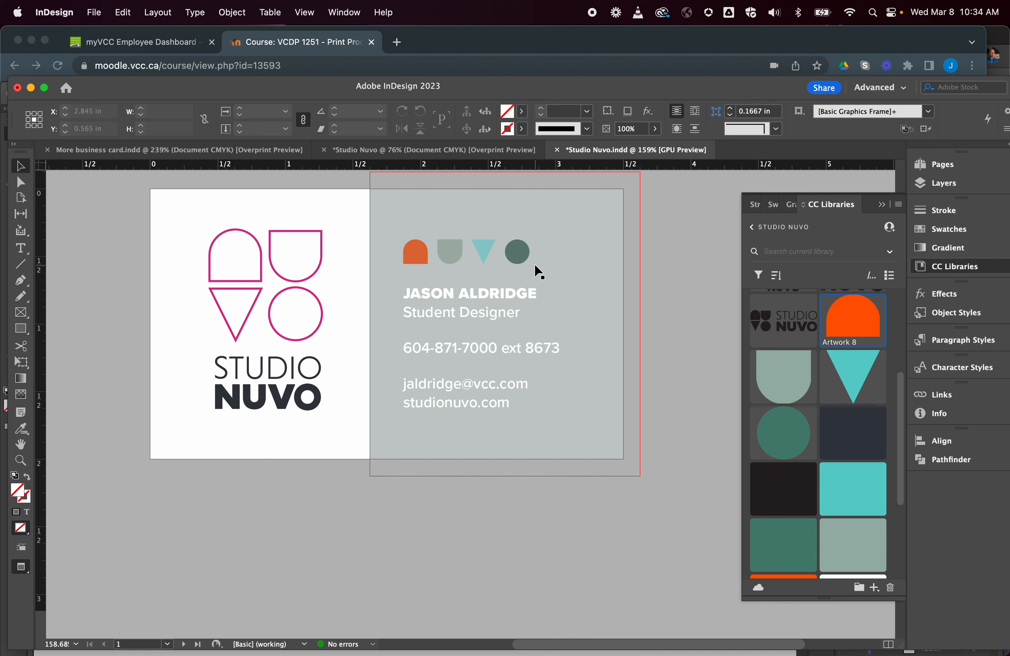
Examine pages 1 and 2 of the card in preview, comparing the die-cut side with the rearranged back.
{"action": "scroll", "coordinate": [536, 265], "scroll_direction": "up", "scroll_amount": 4}
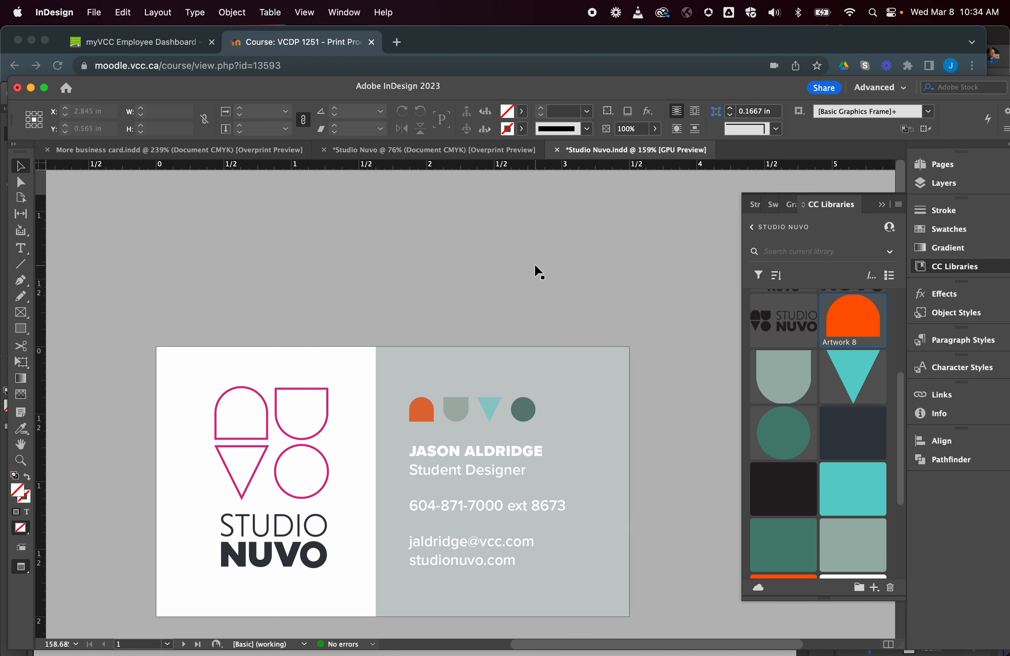
{"action": "scroll", "coordinate": [536, 265], "scroll_direction": "right", "scroll_amount": 1}
{"action": "scroll", "coordinate": [535, 264], "scroll_direction": "down", "scroll_amount": 13}
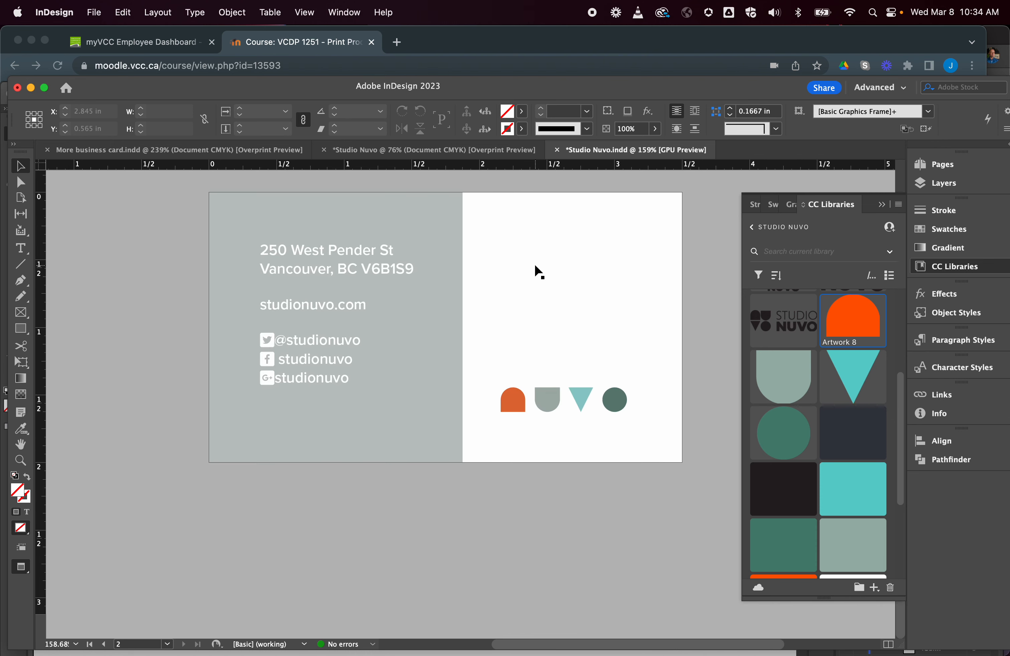
{"action": "scroll", "coordinate": [536, 269], "scroll_direction": "up", "scroll_amount": 10}
{"action": "scroll", "coordinate": [536, 269], "scroll_direction": "down", "scroll_amount": 4}
{"action": "scroll", "coordinate": [535, 265], "scroll_direction": "down", "scroll_amount": 10}
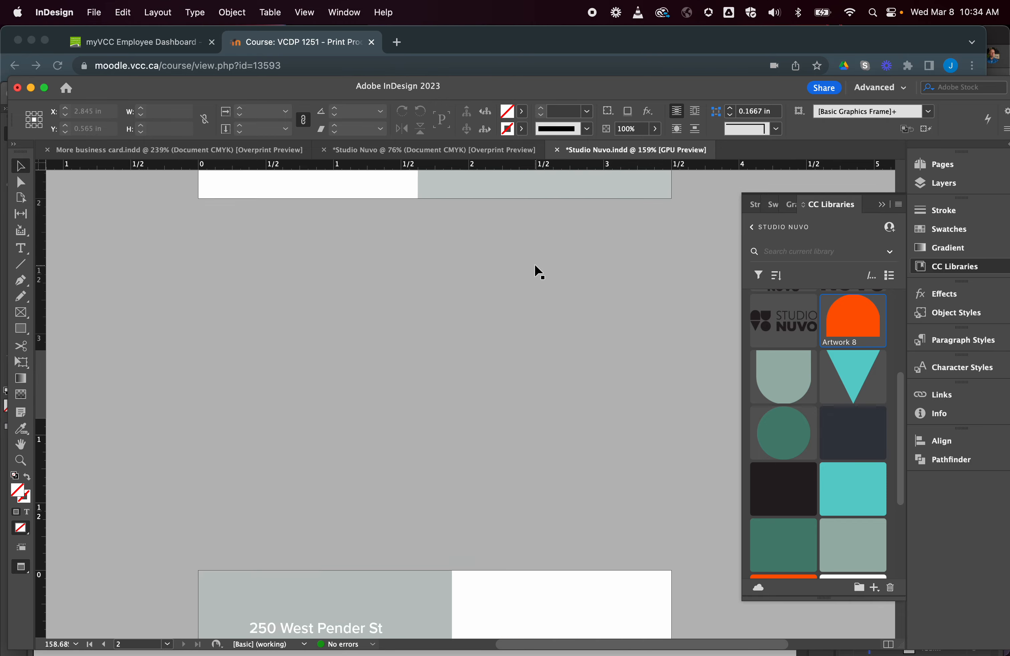
{"action": "scroll", "coordinate": [535, 266], "scroll_direction": "up", "scroll_amount": 13}
{"action": "scroll", "coordinate": [535, 264], "scroll_direction": "down", "scroll_amount": 3}
{"action": "scroll", "coordinate": [534, 264], "scroll_direction": "left", "scroll_amount": 1}
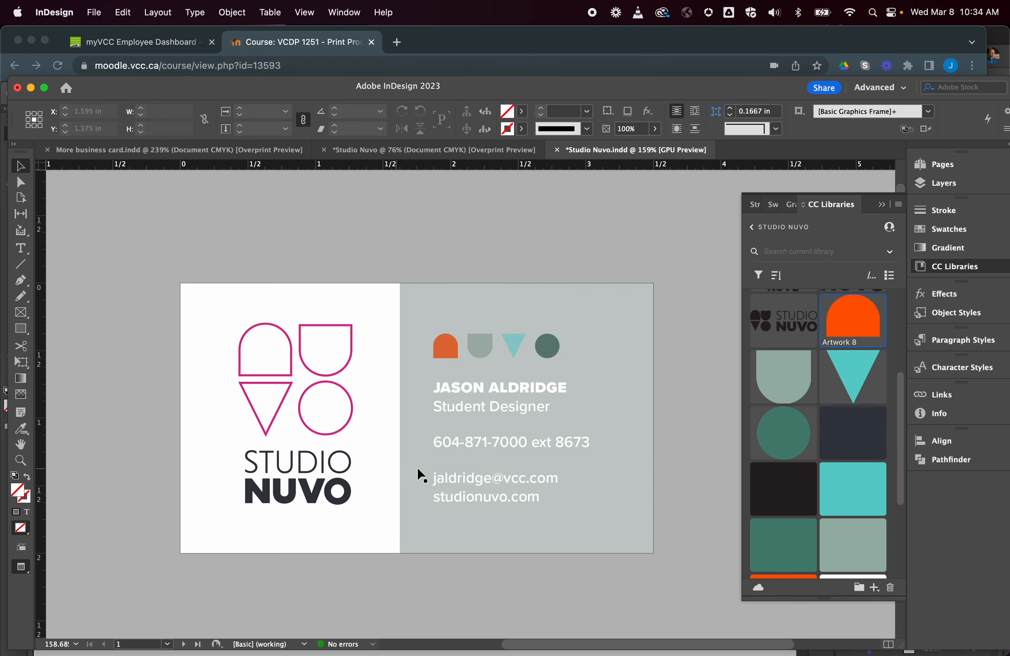
{"action": "scroll", "coordinate": [468, 481], "scroll_direction": "down", "scroll_amount": 10}
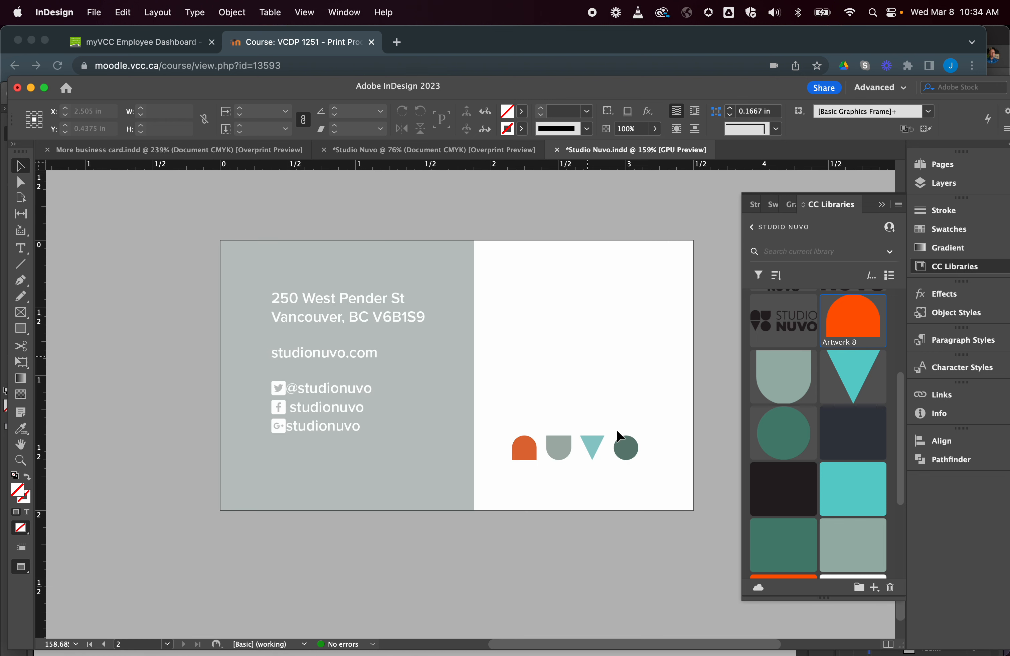
{"action": "scroll", "coordinate": [590, 390], "scroll_direction": "right", "scroll_amount": 1}
{"action": "scroll", "coordinate": [590, 390], "scroll_direction": "up", "scroll_amount": 8}
{"action": "scroll", "coordinate": [589, 389], "scroll_direction": "up", "scroll_amount": 7}
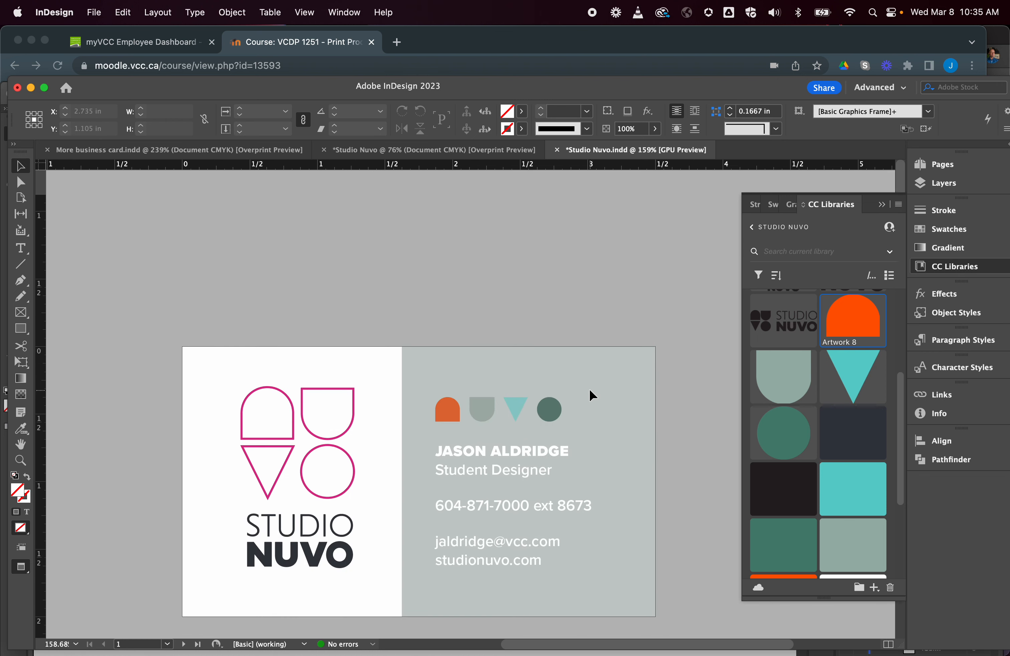
{"action": "scroll", "coordinate": [590, 388], "scroll_direction": "down", "scroll_amount": 3}
{"action": "scroll", "coordinate": [590, 388], "scroll_direction": "right", "scroll_amount": 1}
{"action": "left_click", "coordinate": [305, 13]}
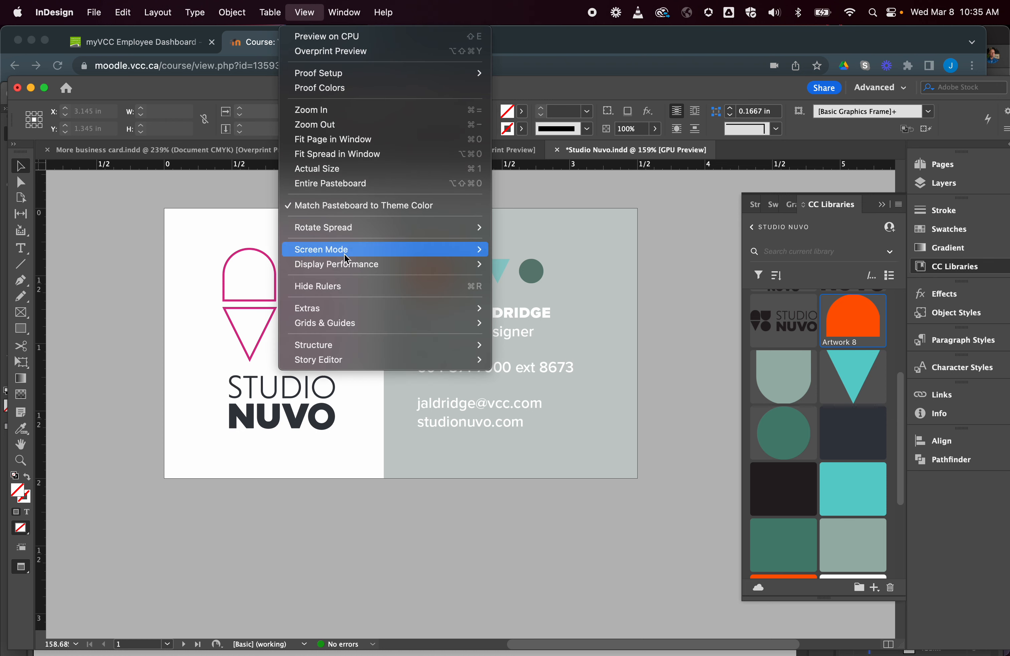
{"action": "mouse_move", "coordinate": [467, 249]}
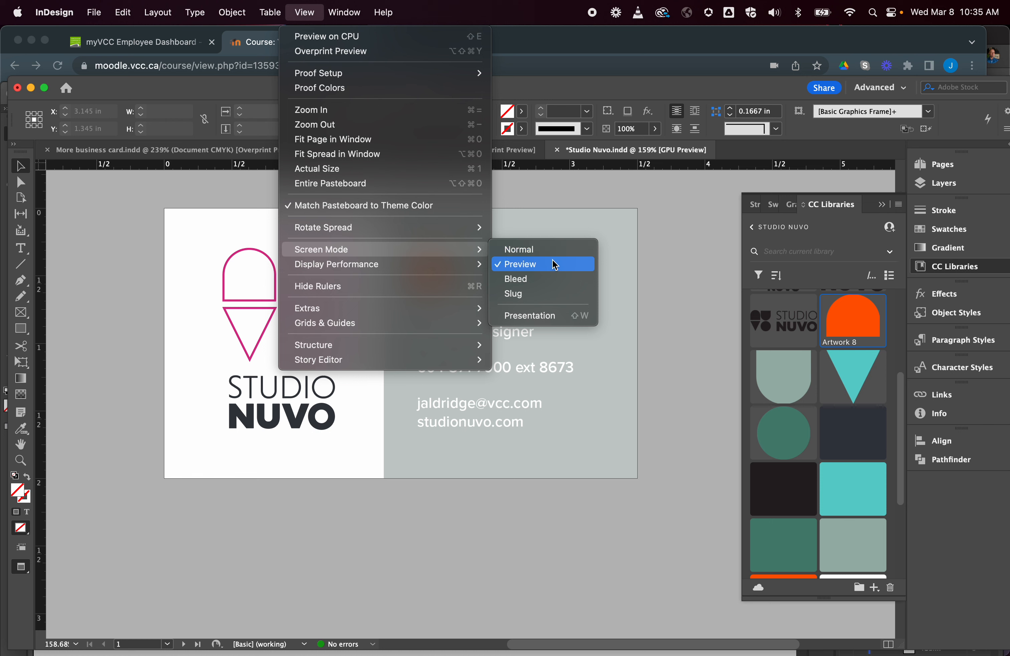
{"action": "left_click", "coordinate": [624, 265]}
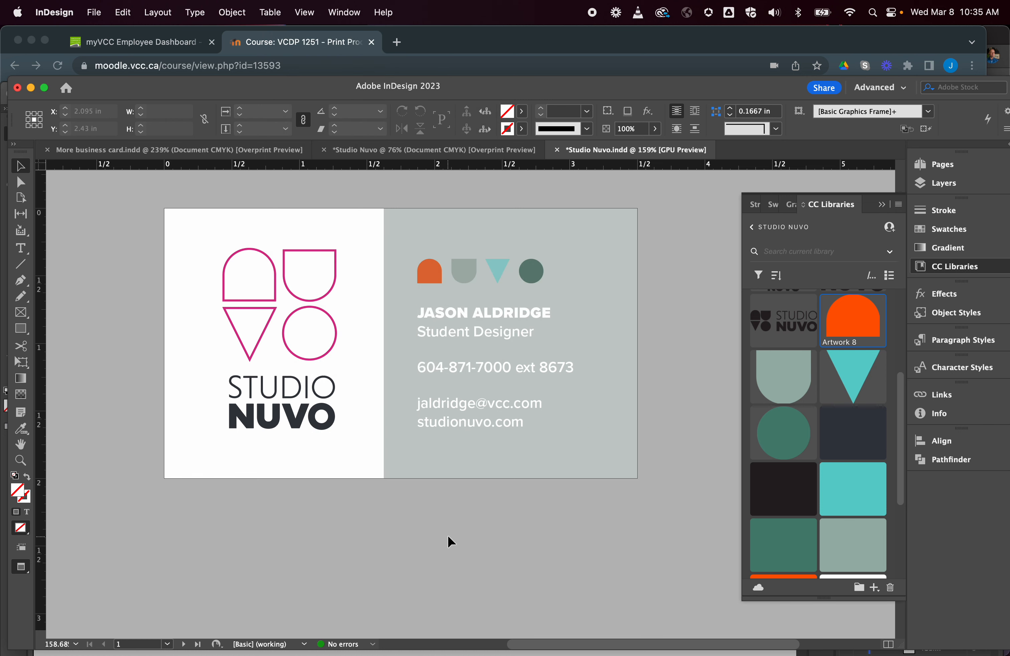
Select the tinted background frame on page 1 and then the one on page 2 to check how each extends past the trim.
{"action": "scroll", "coordinate": [447, 535], "scroll_direction": "up", "scroll_amount": 2}
{"action": "scroll", "coordinate": [447, 535], "scroll_direction": "down", "scroll_amount": 3}
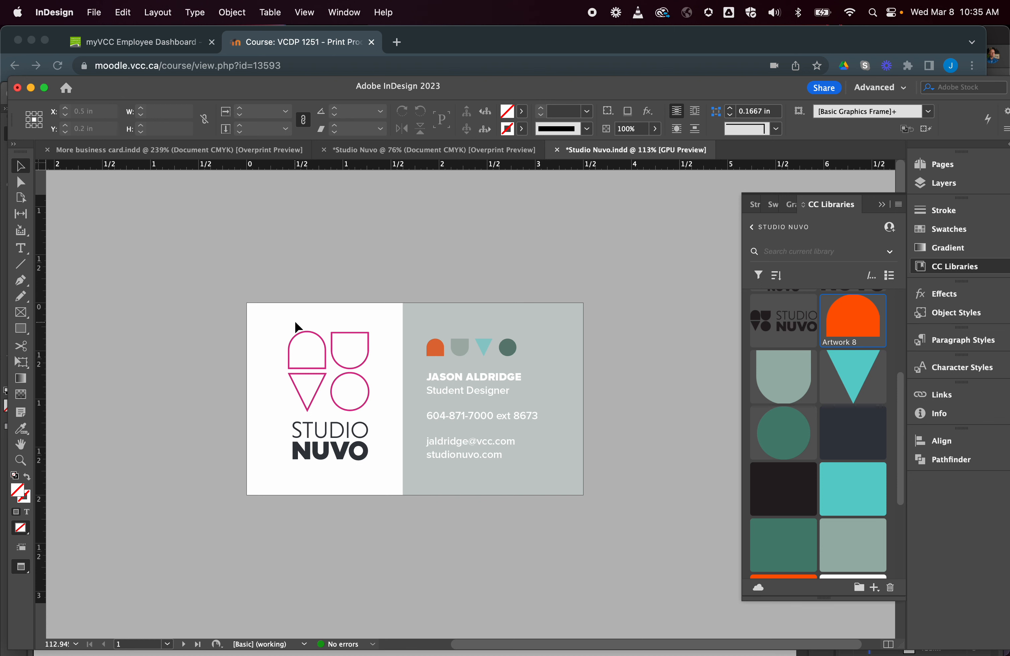
{"action": "left_click", "coordinate": [550, 309]}
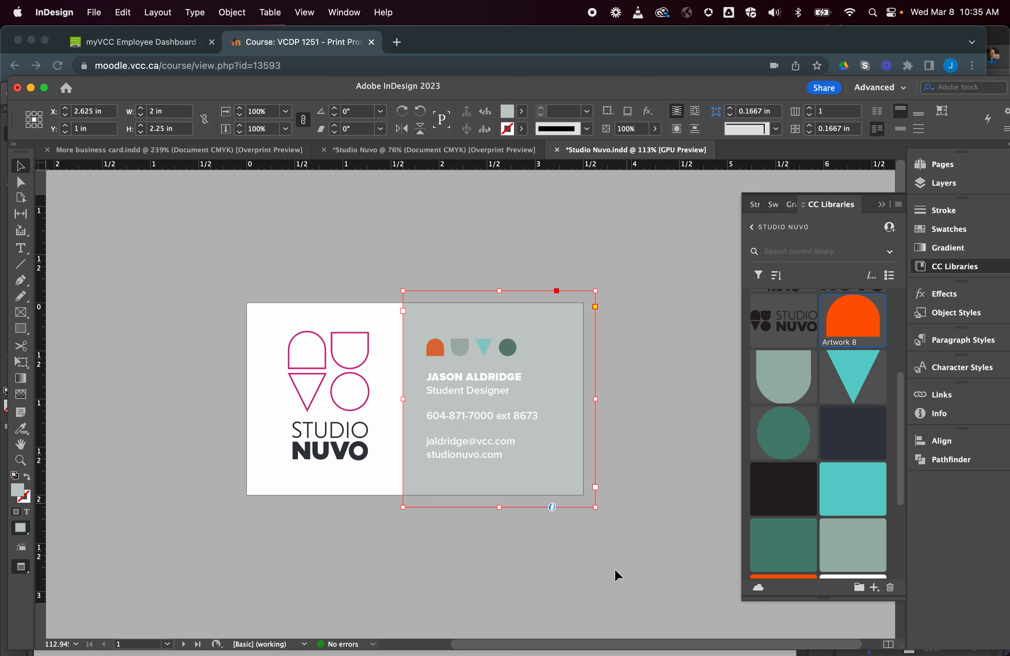
{"action": "scroll", "coordinate": [511, 597], "scroll_direction": "down", "scroll_amount": 10}
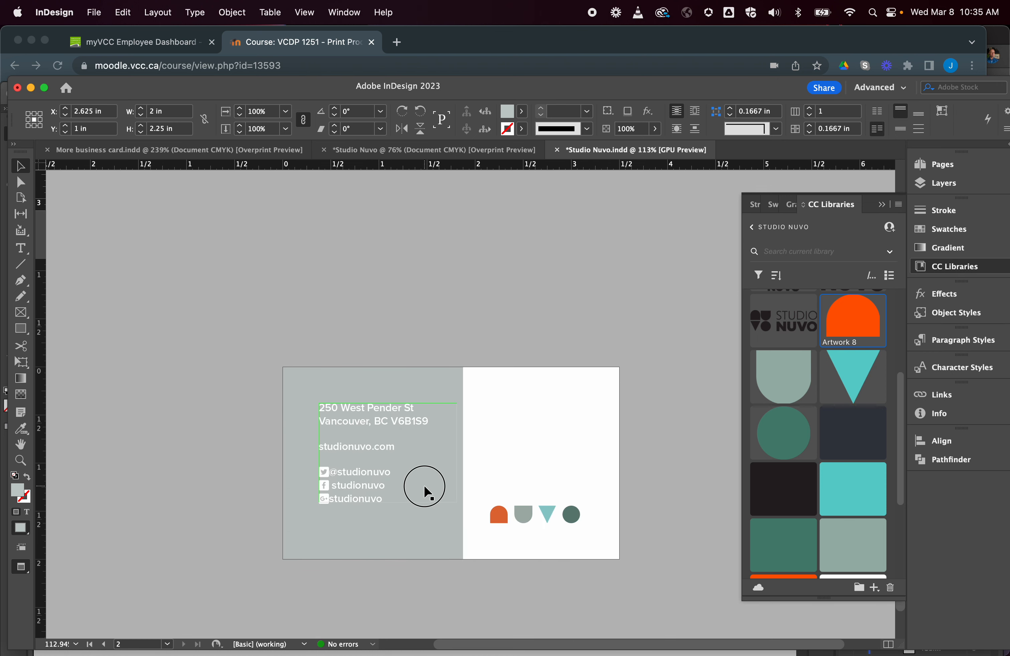
{"action": "left_click", "coordinate": [418, 376]}
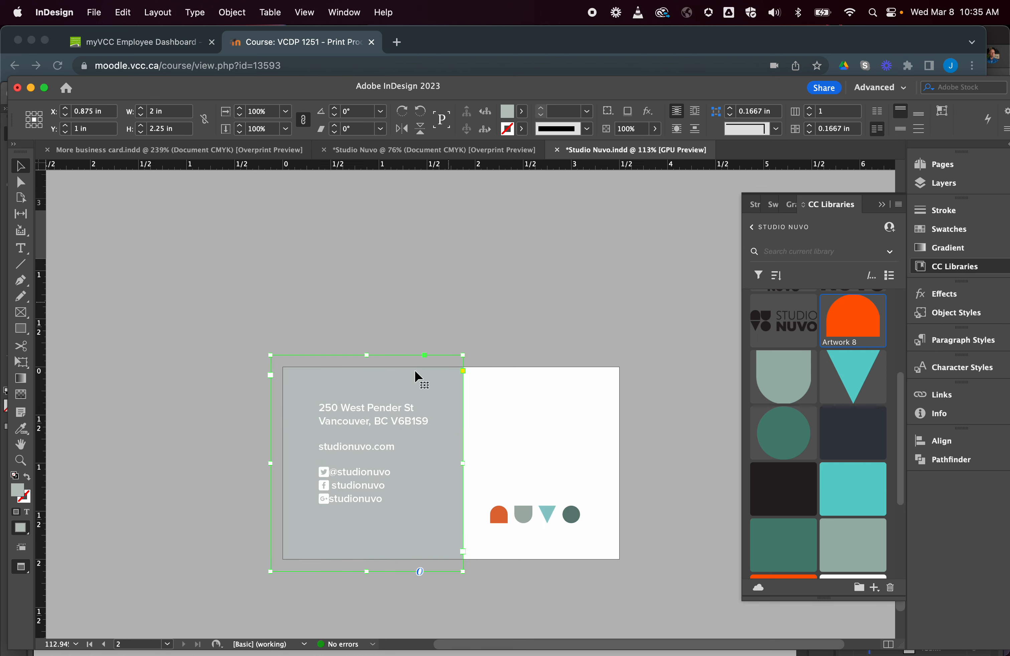
Go back to page 1 of the card and open the Package summary for the Studio Nuvo document.
{"action": "scroll", "coordinate": [512, 550], "scroll_direction": "up", "scroll_amount": 10}
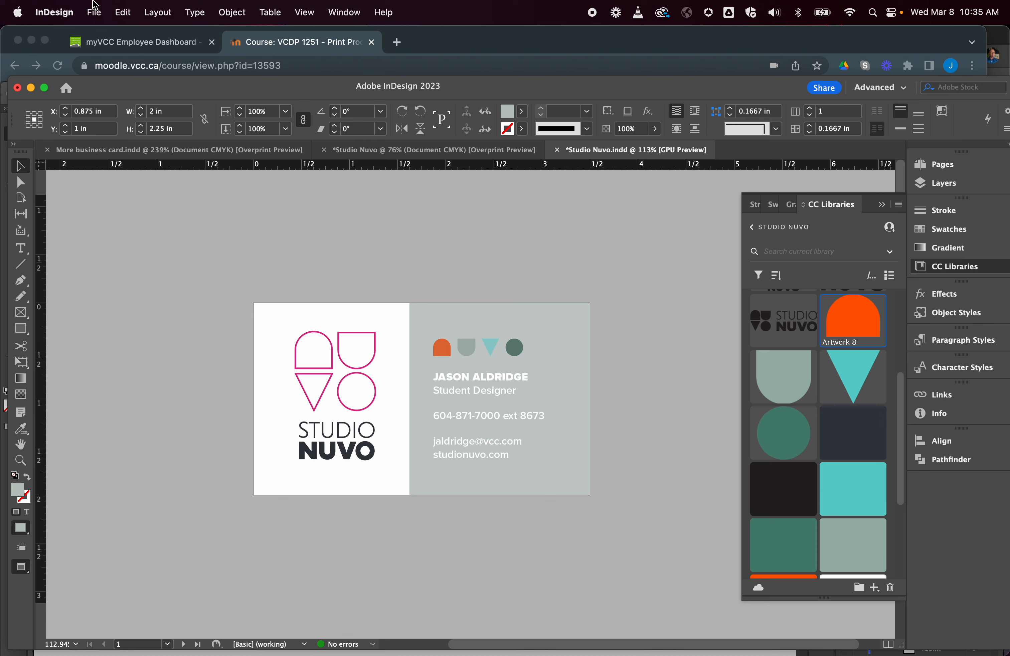
{"action": "left_click", "coordinate": [94, 12]}
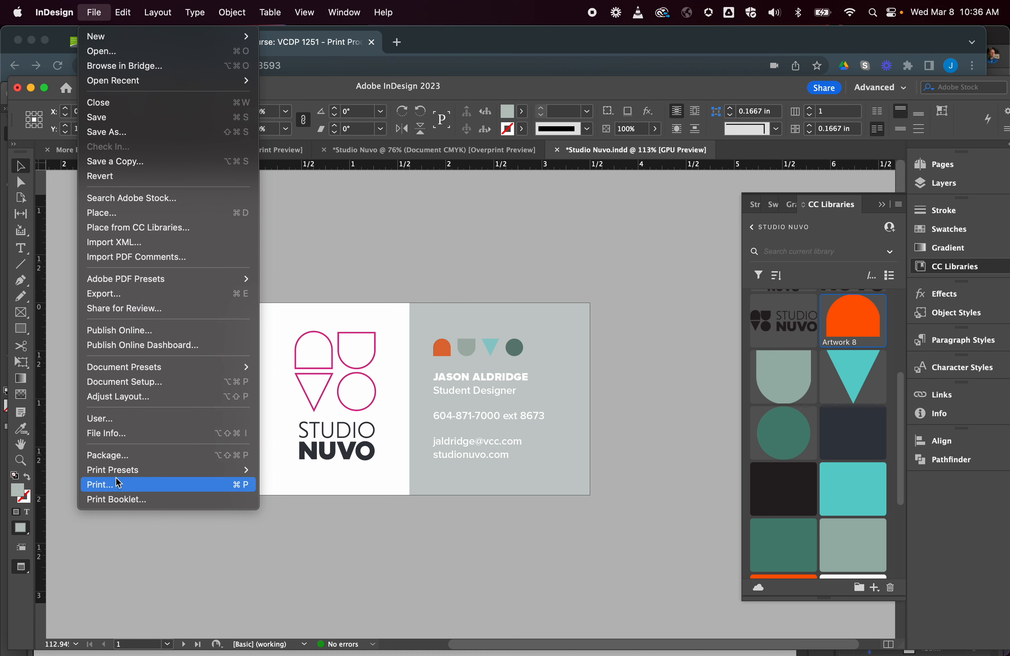
{"action": "left_click", "coordinate": [133, 454]}
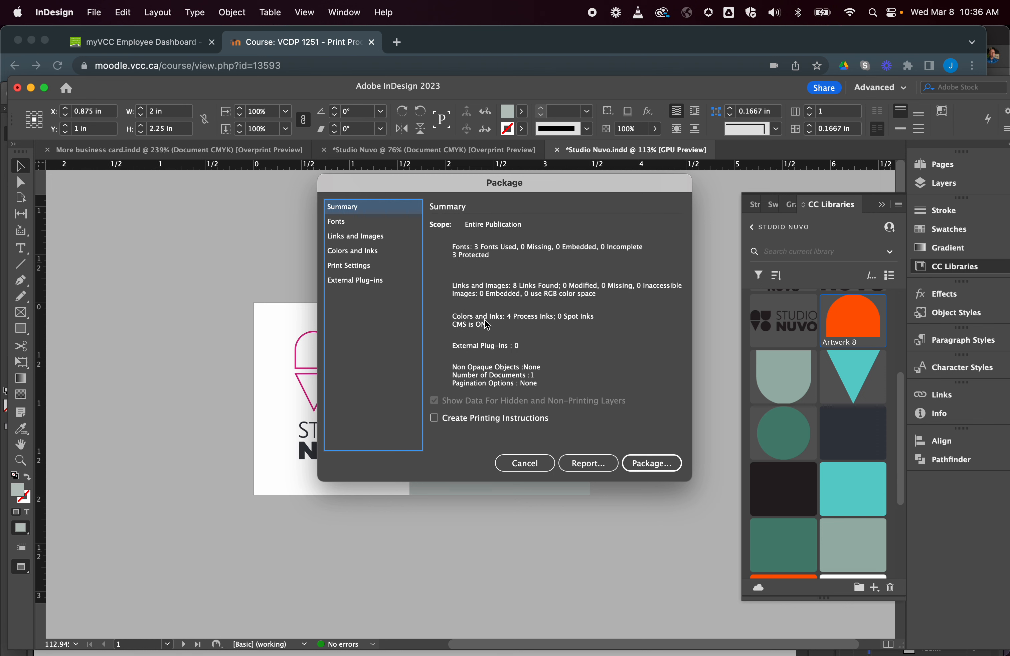
Review the package's fonts, links and images, colors and inks, print settings and external plug-ins, ending on the fonts.
{"action": "left_click", "coordinate": [384, 222]}
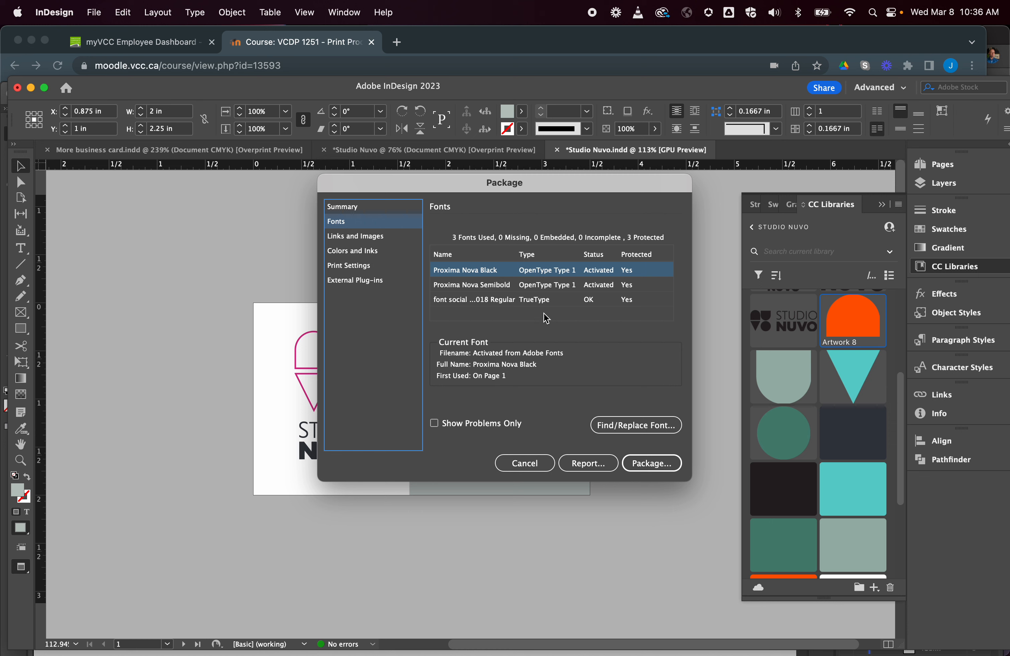
{"action": "left_click", "coordinate": [390, 238]}
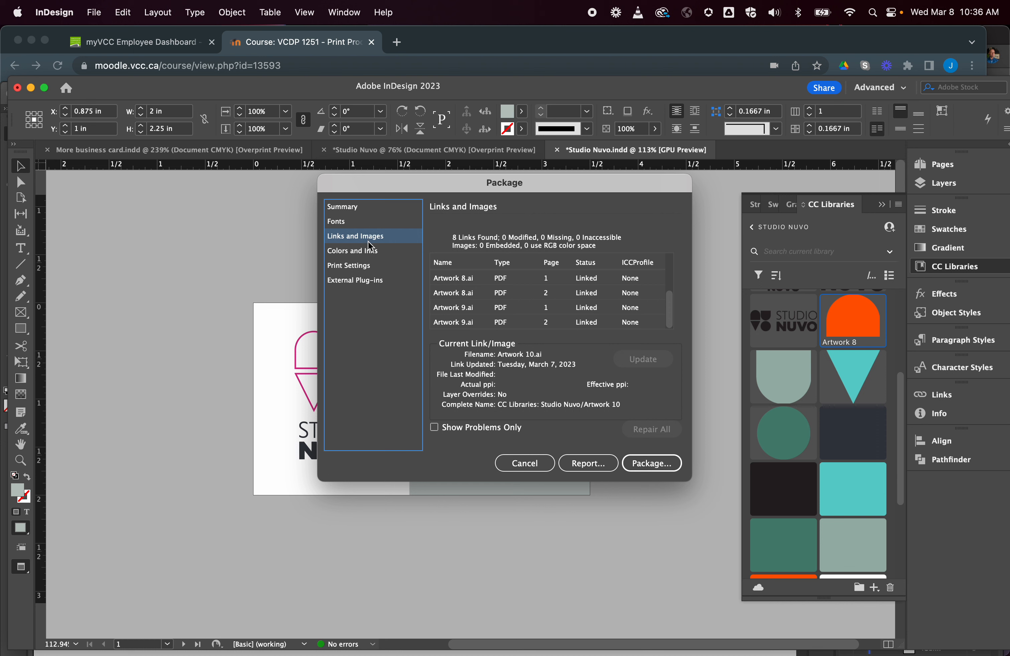
{"action": "left_click", "coordinate": [389, 252]}
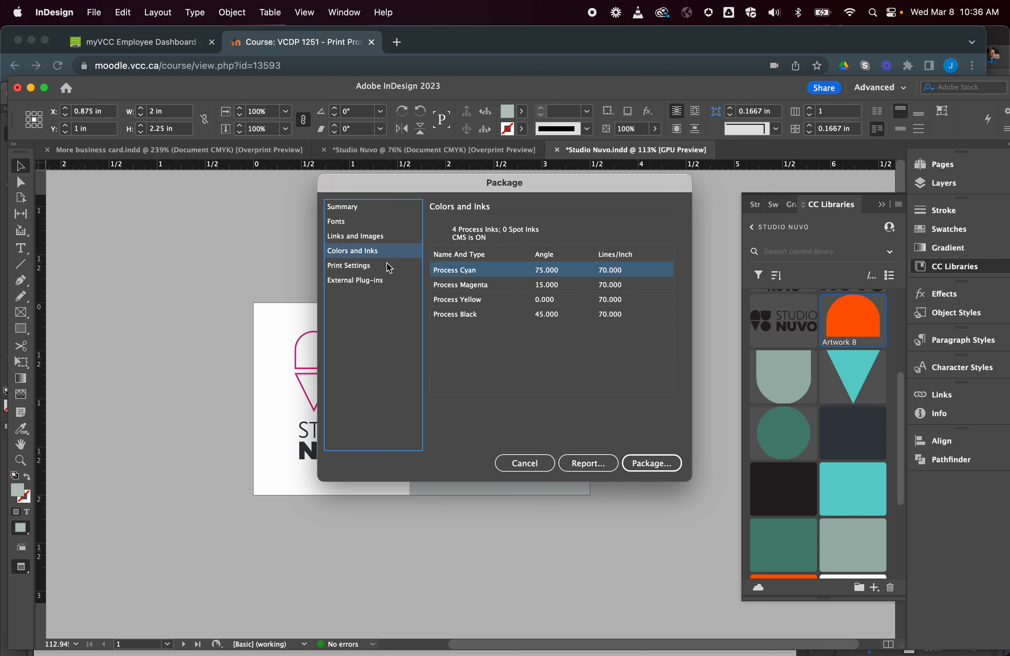
{"action": "left_click", "coordinate": [389, 265]}
{"action": "left_click", "coordinate": [395, 251]}
{"action": "left_click", "coordinate": [388, 265]}
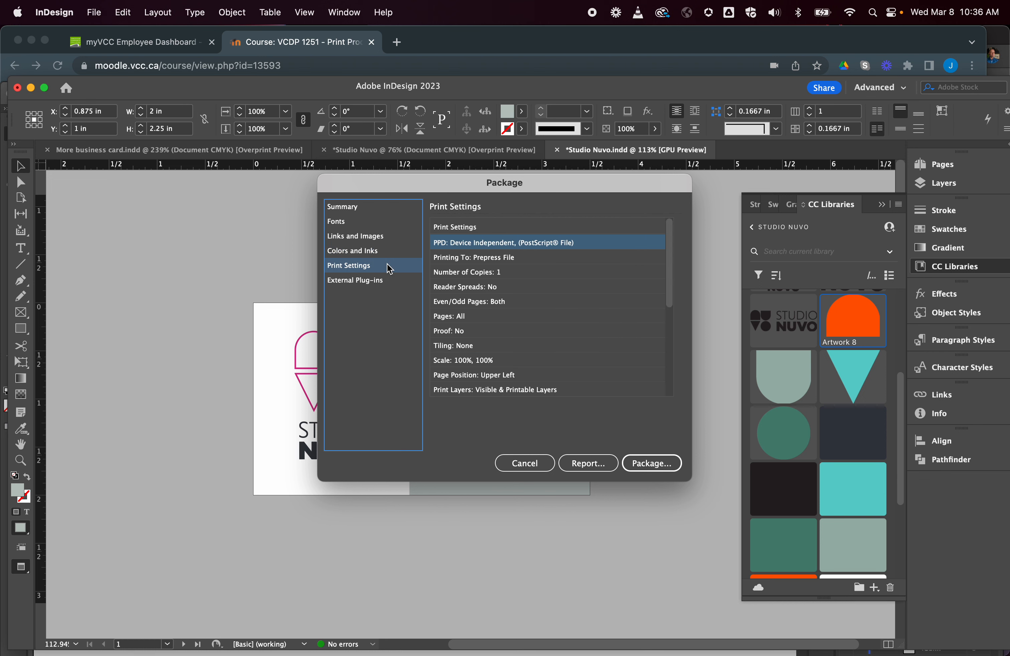
{"action": "left_click", "coordinate": [396, 280]}
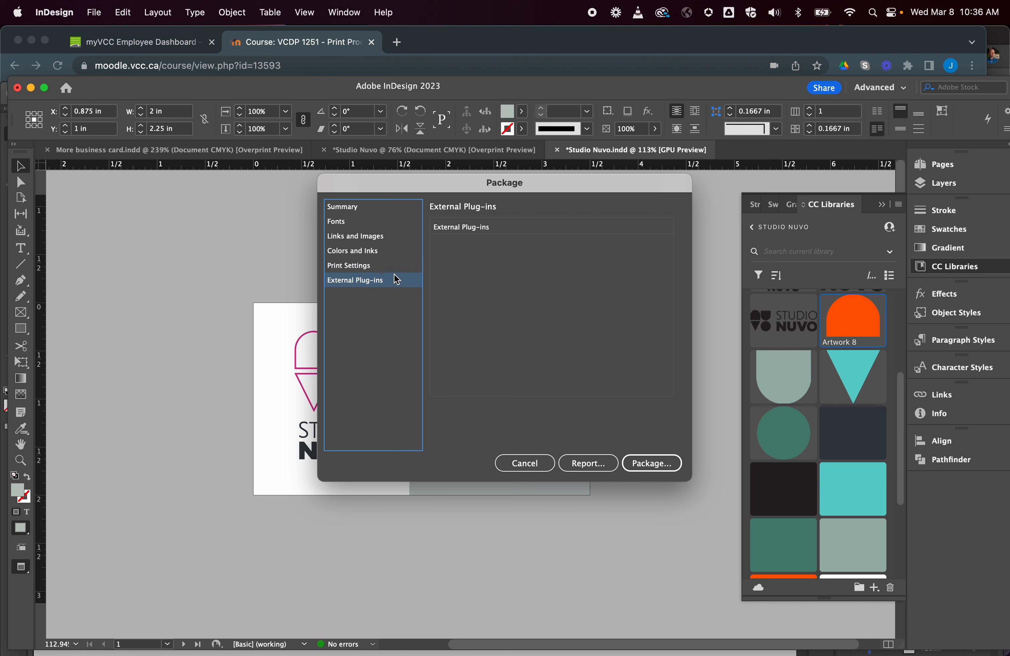
{"action": "left_click", "coordinate": [398, 221]}
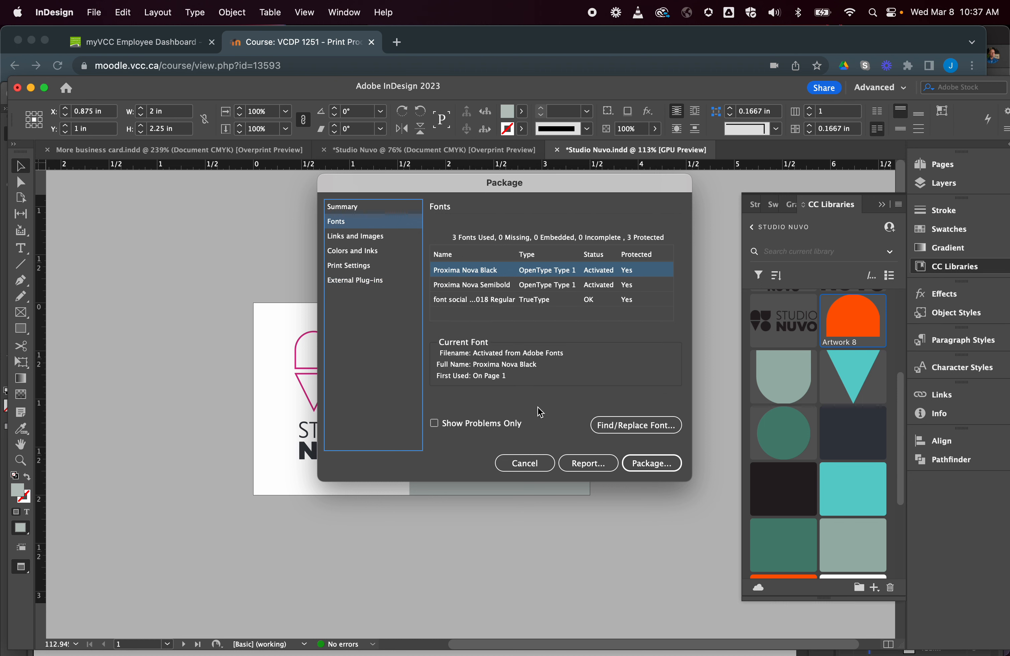
Save the publication and try to package it over the existing Studio Nuvo Folder, including IDML and a PDF with the [PDF/X-1a:2001] (modified) preset.
{"action": "left_click", "coordinate": [659, 464]}
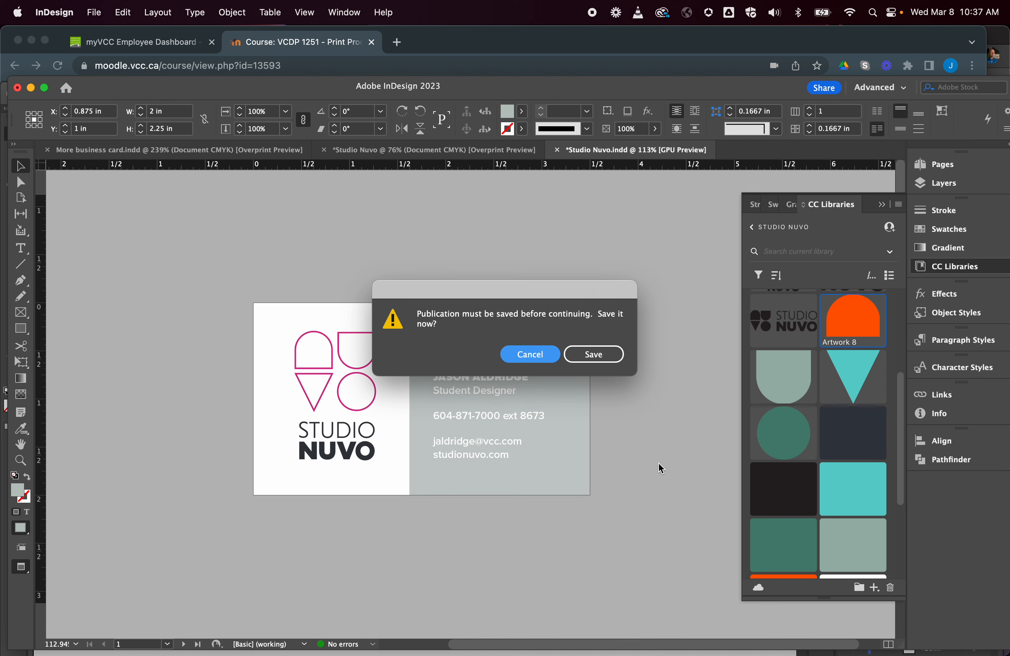
{"action": "left_click", "coordinate": [604, 356]}
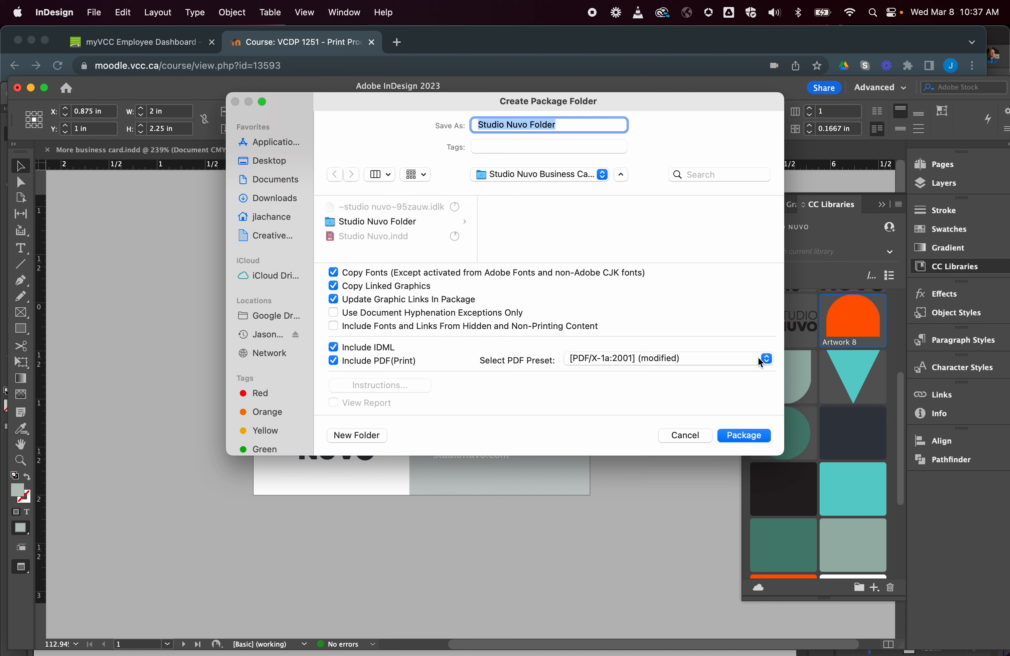
{"action": "left_click", "coordinate": [767, 360]}
{"action": "left_click", "coordinate": [756, 437]}
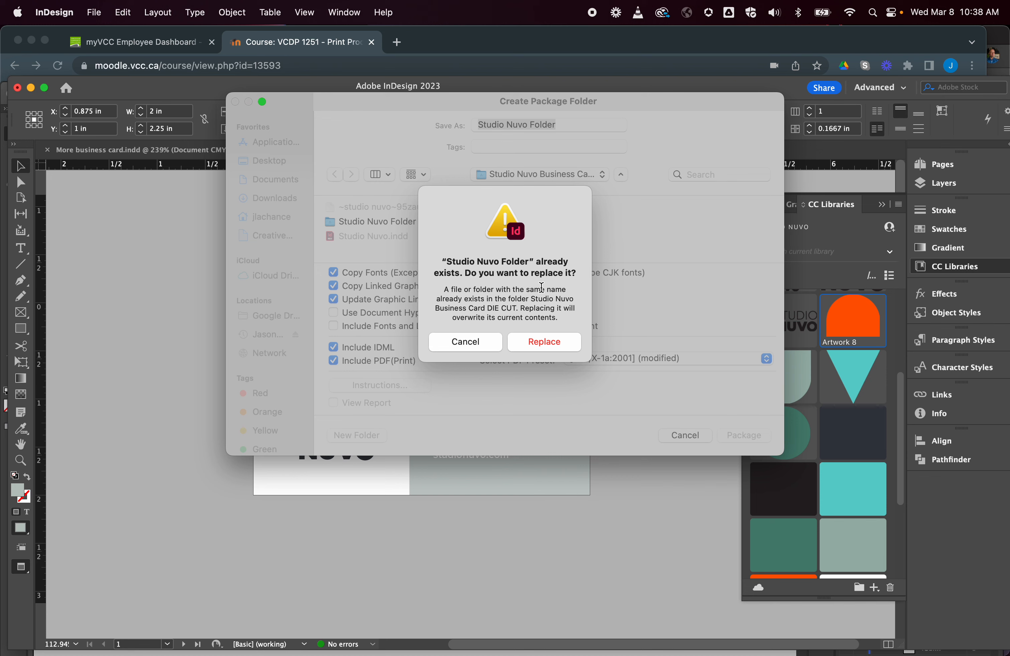
{"action": "left_click", "coordinate": [547, 342]}
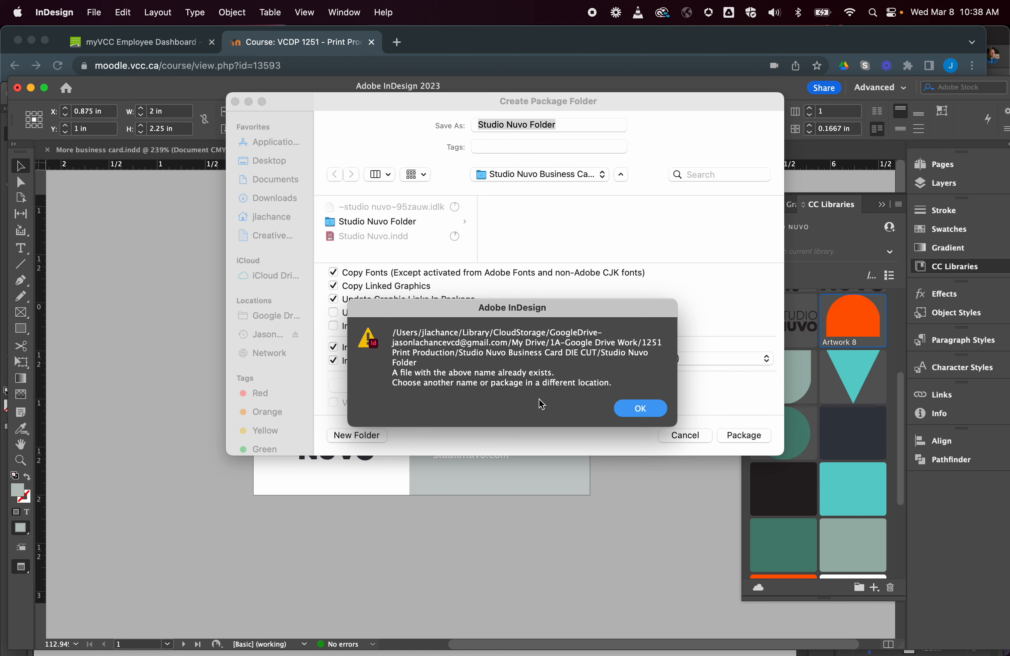
{"action": "left_click", "coordinate": [638, 410]}
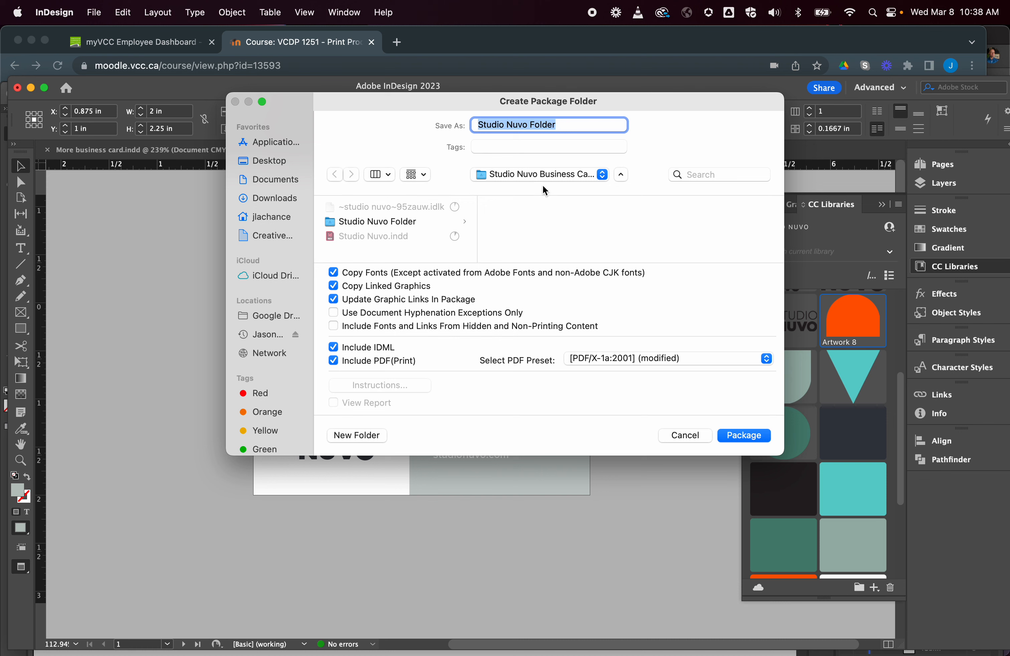
Package the document under the folder name Studio Nuvo Folder 2, accepting the font licensing notice.
{"action": "left_click", "coordinate": [565, 126]}
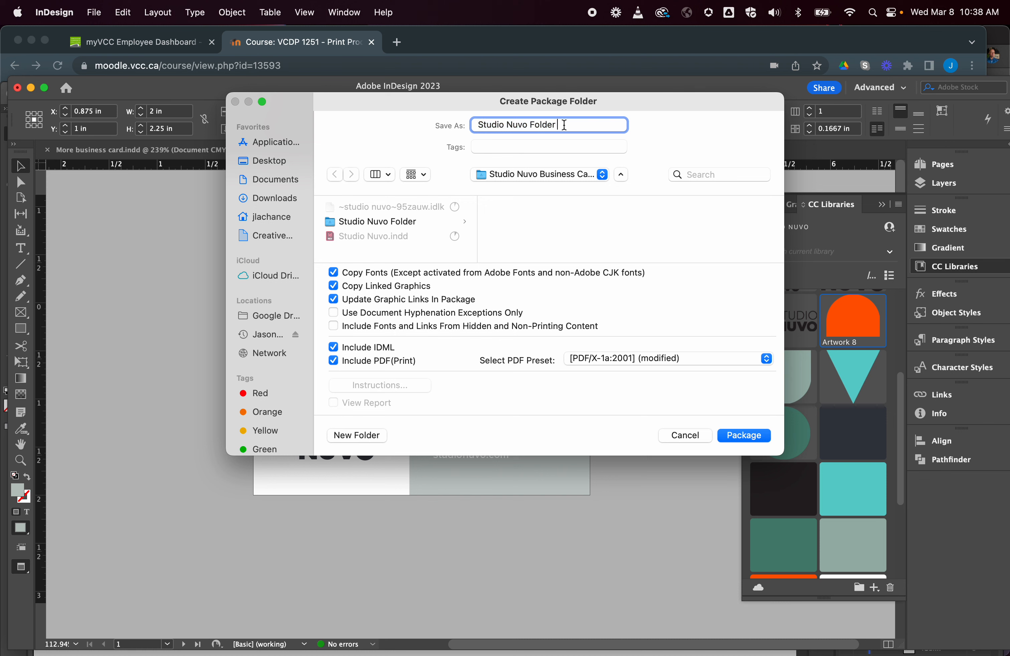
{"action": "left_click", "coordinate": [754, 436]}
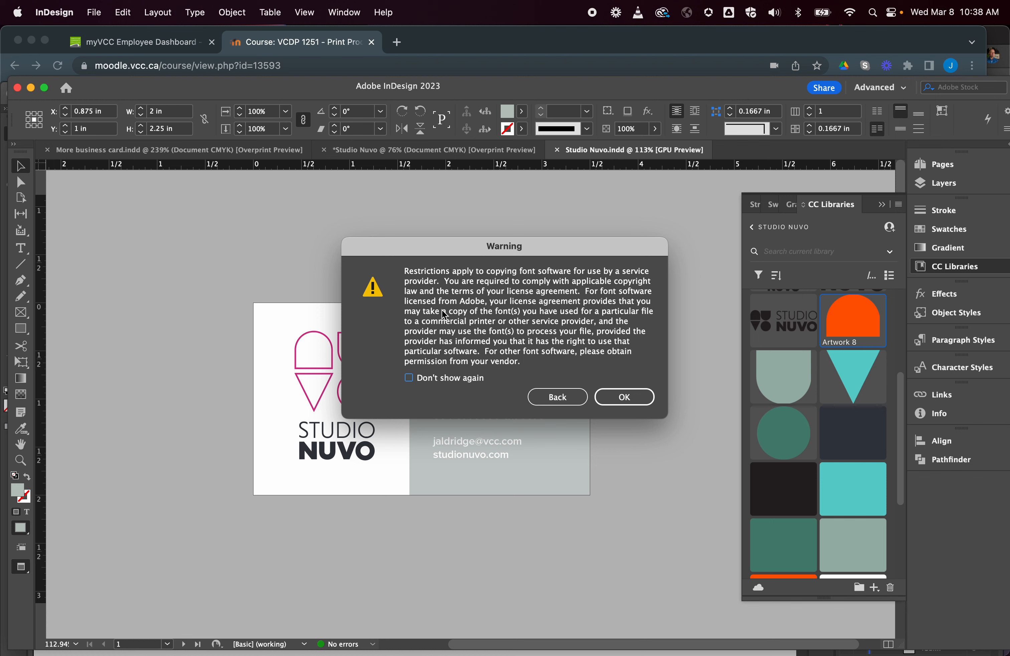
{"action": "left_click", "coordinate": [625, 397]}
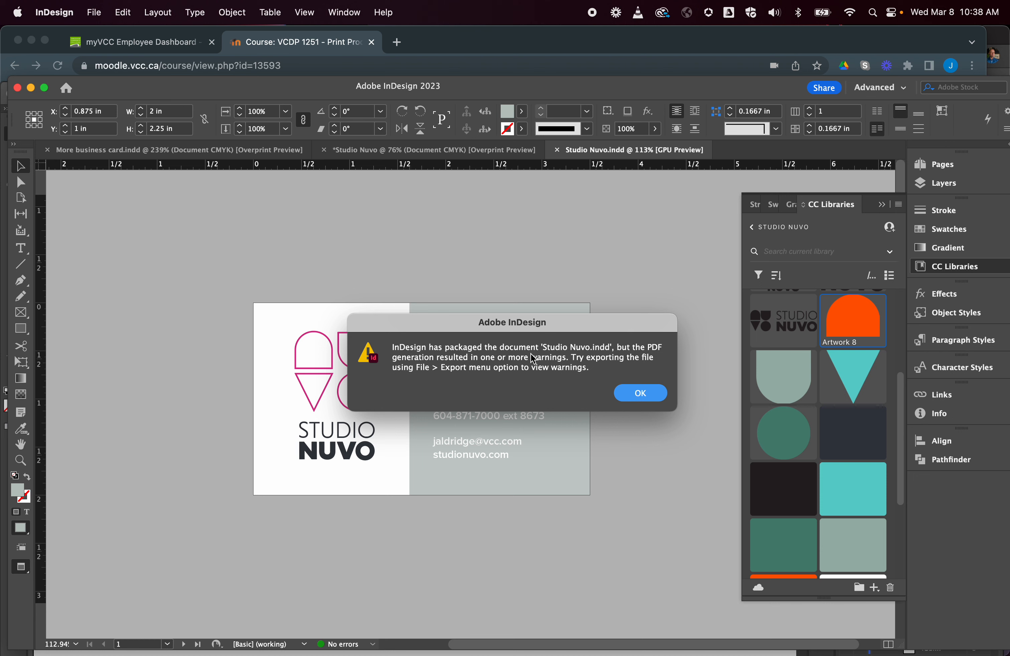
{"action": "left_click", "coordinate": [650, 396]}
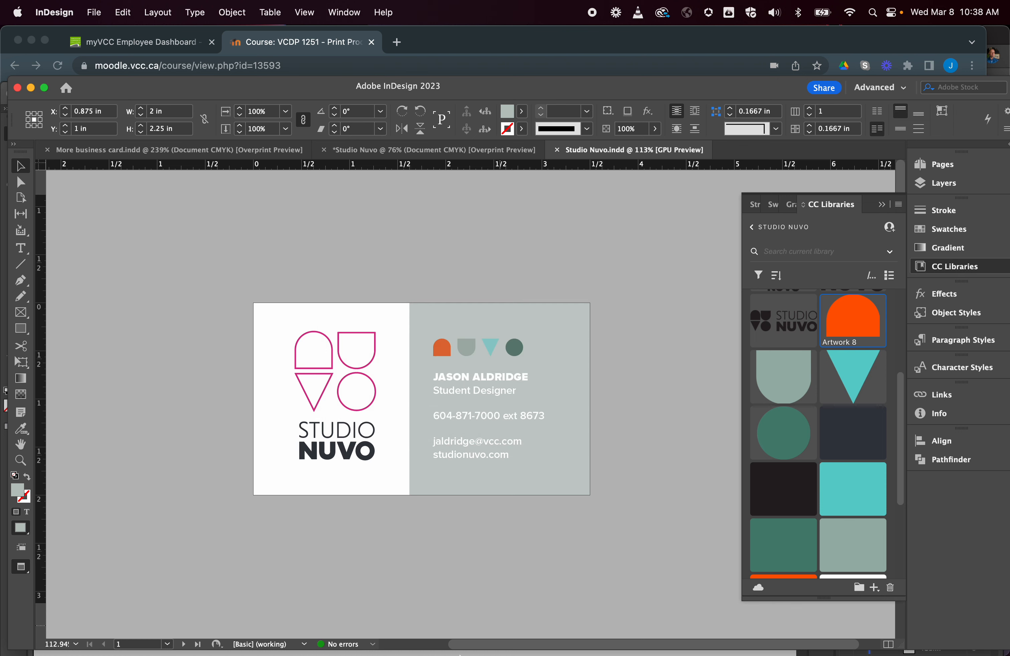
Switch to Finder and open the 1251 Print Production folder inside 1A-Google Drive Work on Google Drive.
{"action": "mouse_move", "coordinate": [455, 654]}
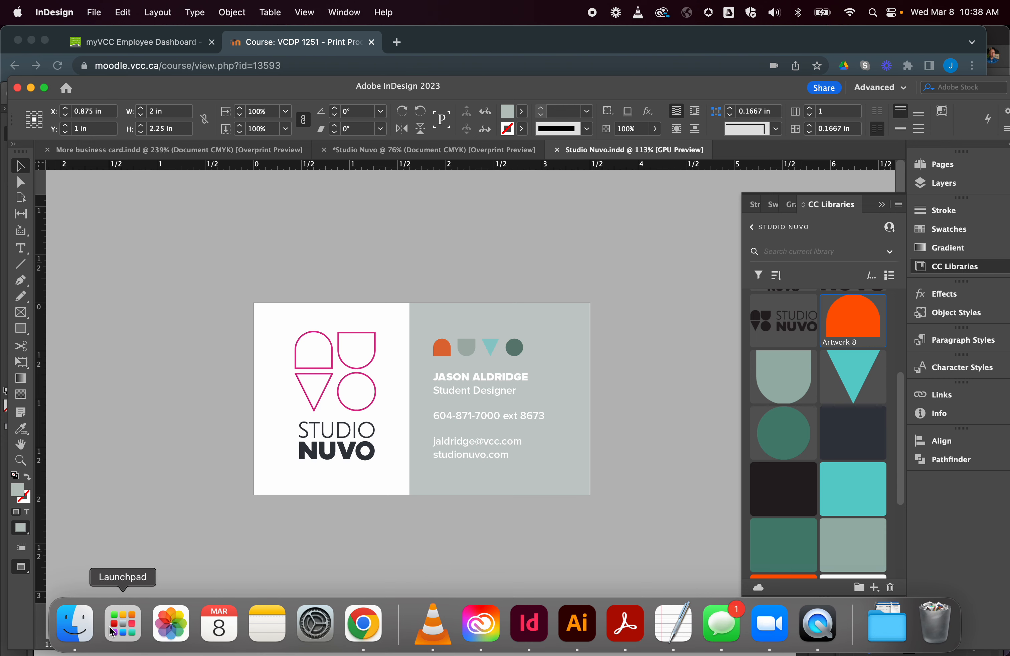
{"action": "left_click", "coordinate": [81, 626]}
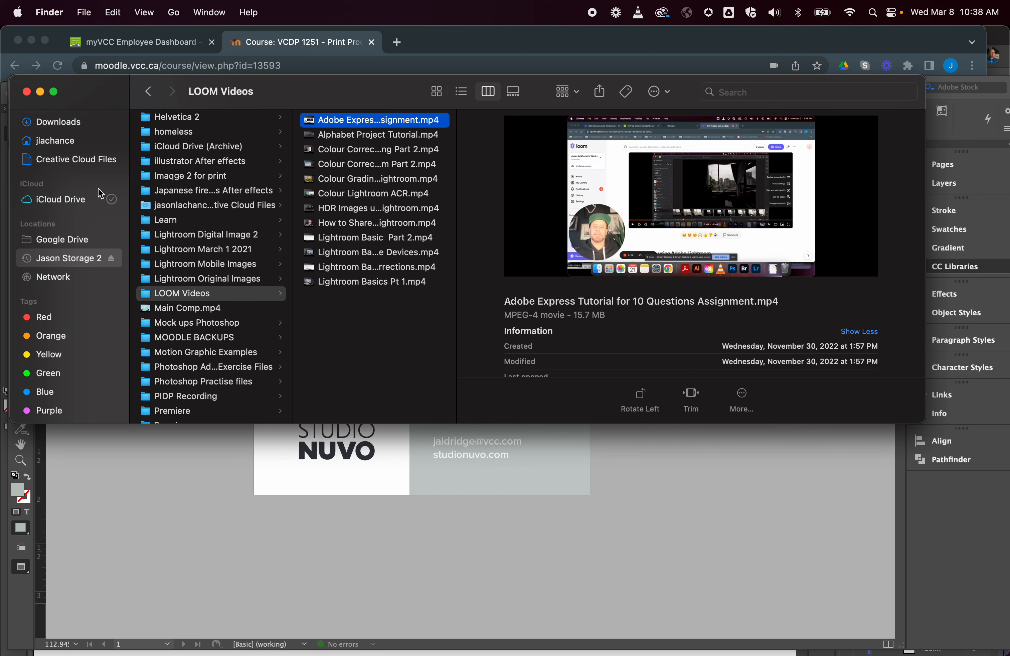
{"action": "left_click", "coordinate": [91, 237]}
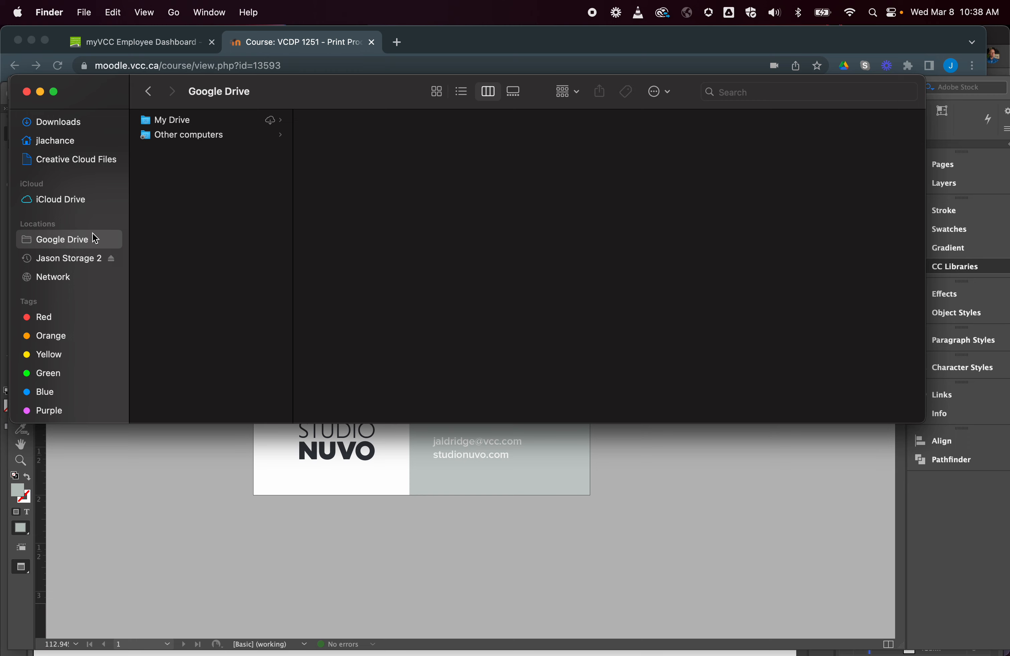
{"action": "left_click", "coordinate": [220, 123]}
{"action": "left_click", "coordinate": [395, 164]}
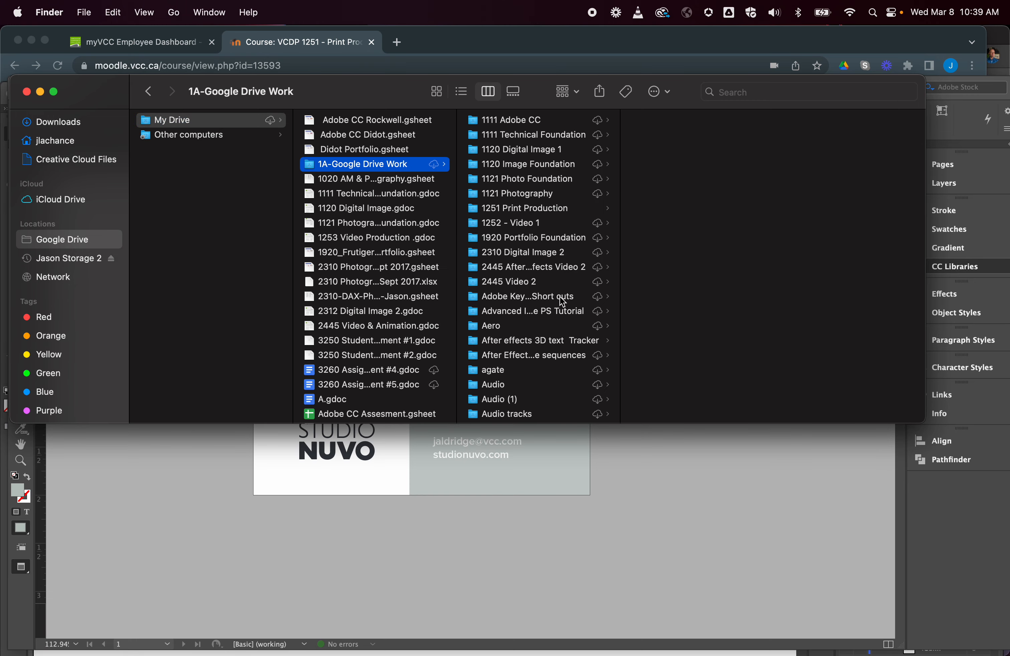
{"action": "left_click", "coordinate": [558, 208]}
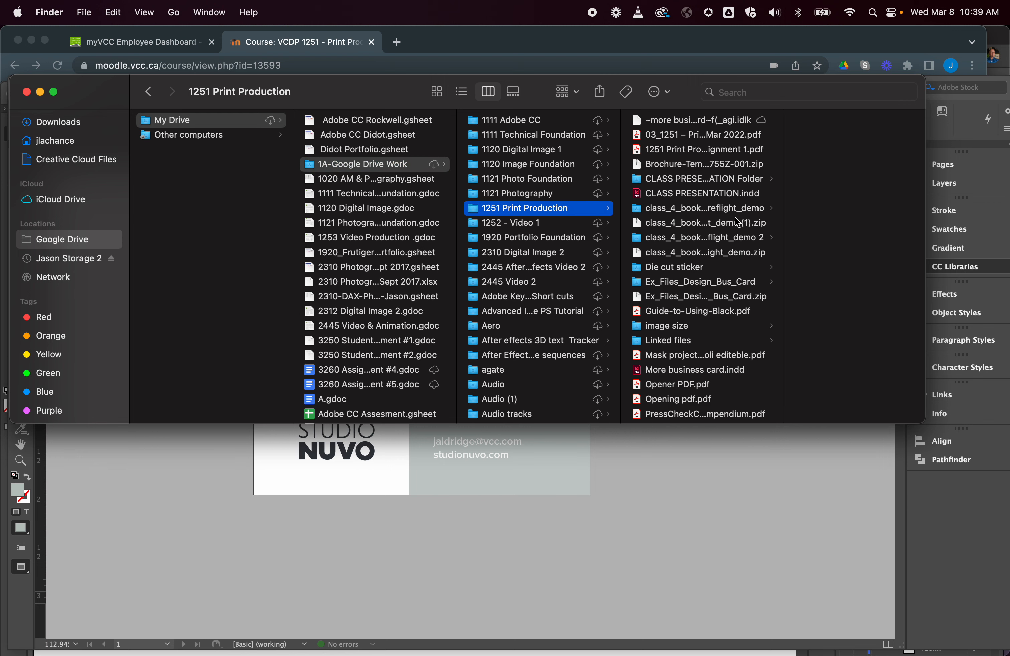
Open the packaged Studio Nuvo Folder 2 inside the Studio Nuvo Business Card DIE CUT folder.
{"action": "left_click", "coordinate": [742, 163]}
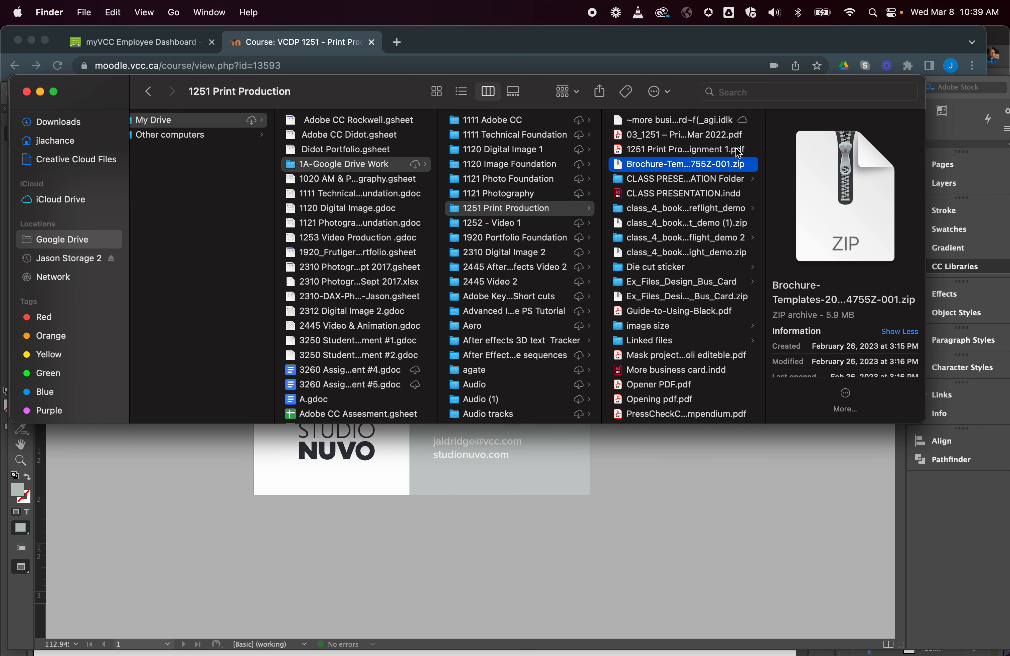
{"action": "left_click", "coordinate": [740, 150]}
{"action": "scroll", "coordinate": [714, 273], "scroll_direction": "down", "scroll_amount": 5}
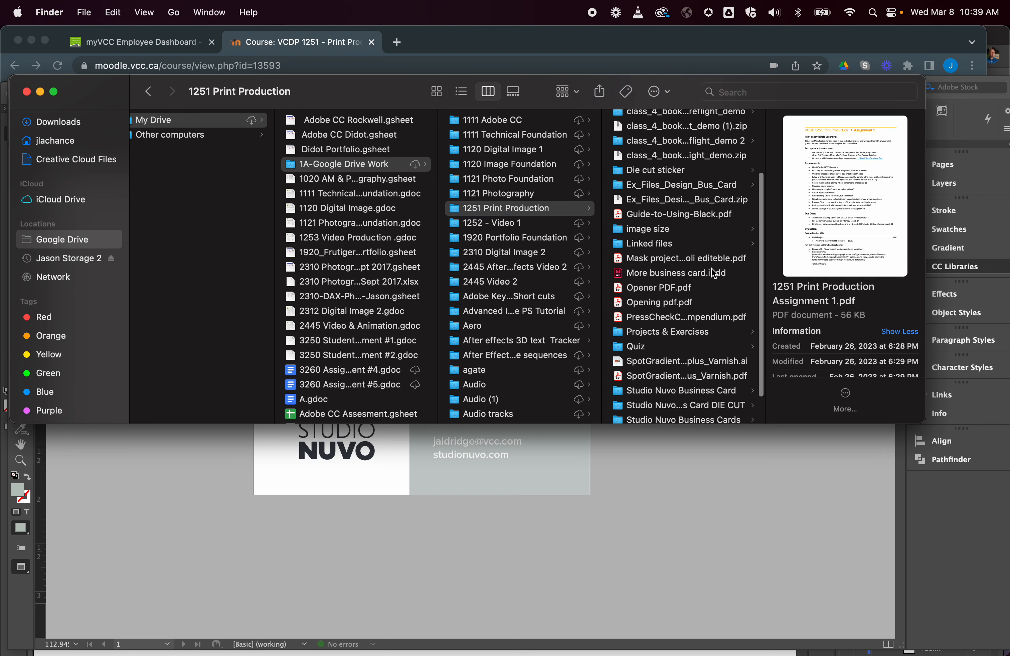
{"action": "scroll", "coordinate": [711, 267], "scroll_direction": "down", "scroll_amount": 2}
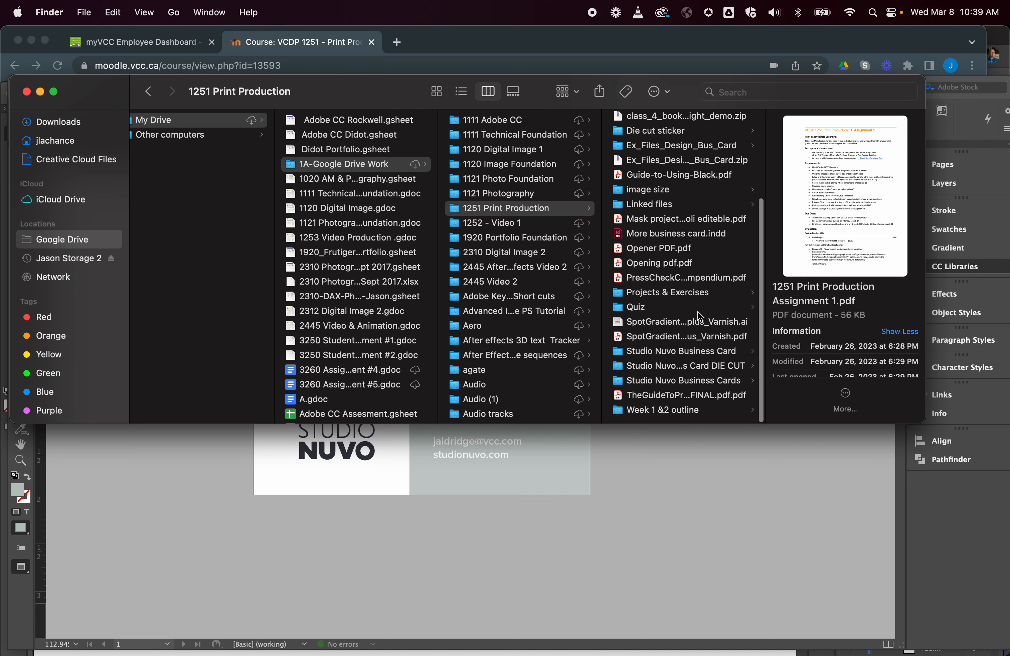
{"action": "left_click", "coordinate": [726, 364]}
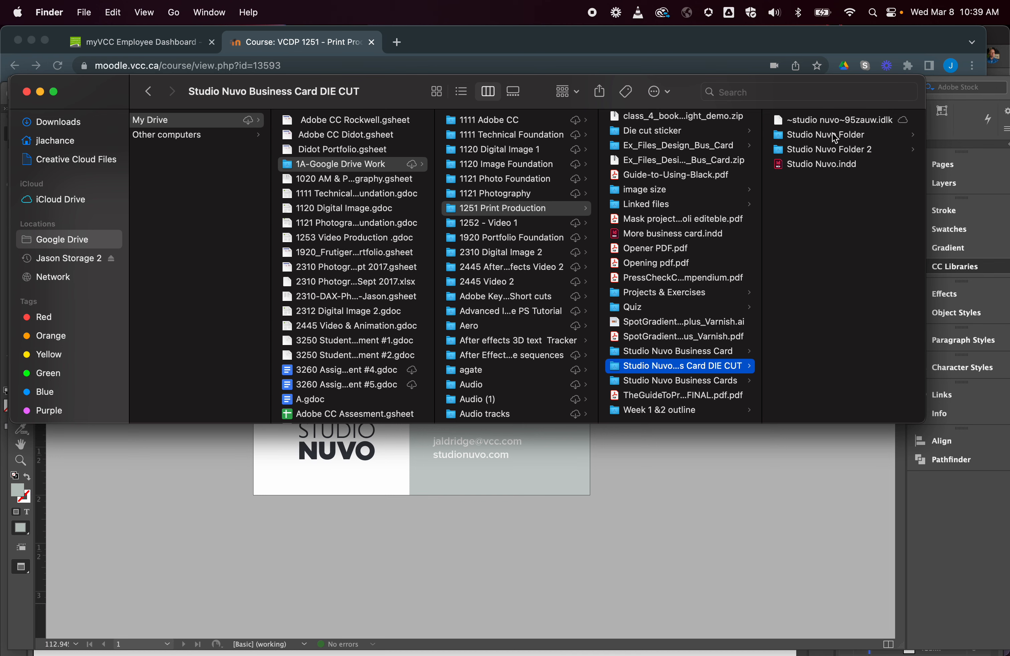
{"action": "left_click", "coordinate": [844, 147]}
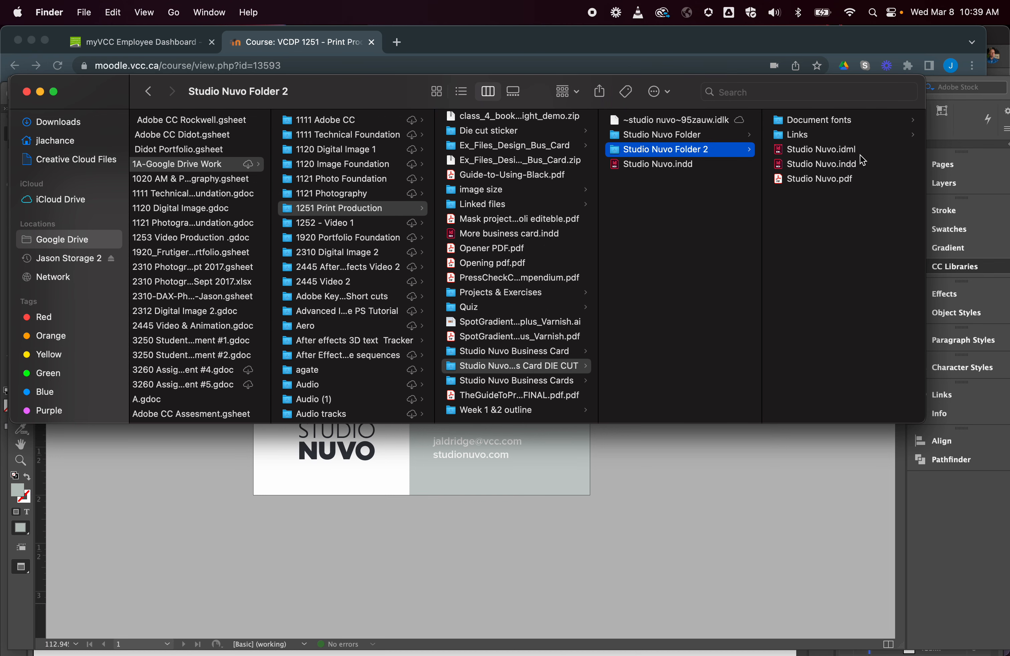
Open the packaged Studio Nuvo.pdf in Acrobat, check the marks and bleed on both pages, and return to InDesign.
{"action": "double_click", "coordinate": [836, 183]}
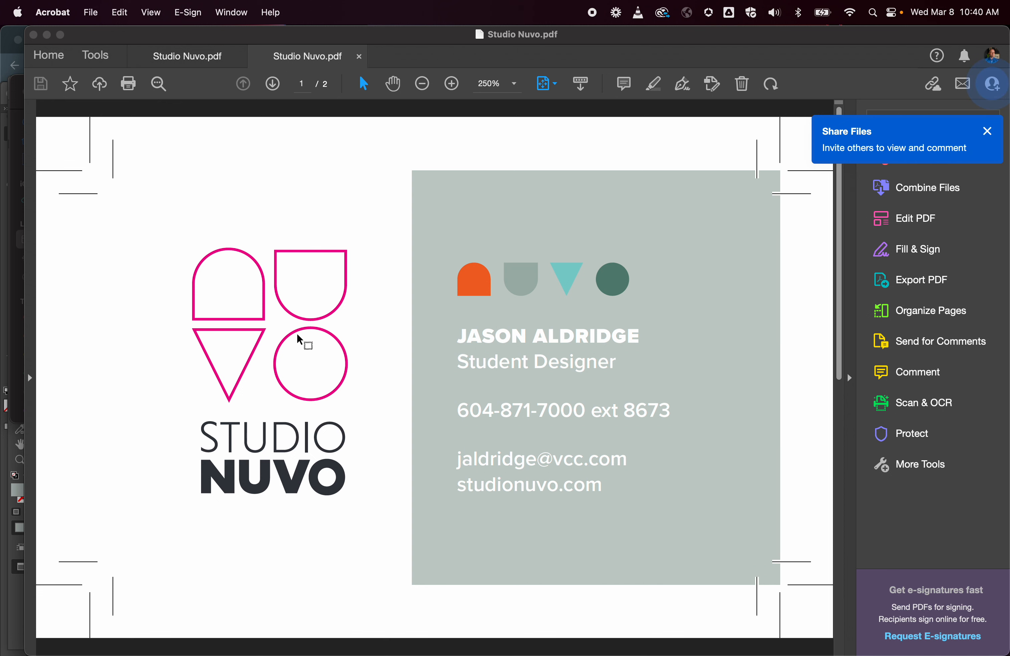
{"action": "scroll", "coordinate": [523, 308], "scroll_direction": "down", "scroll_amount": 1}
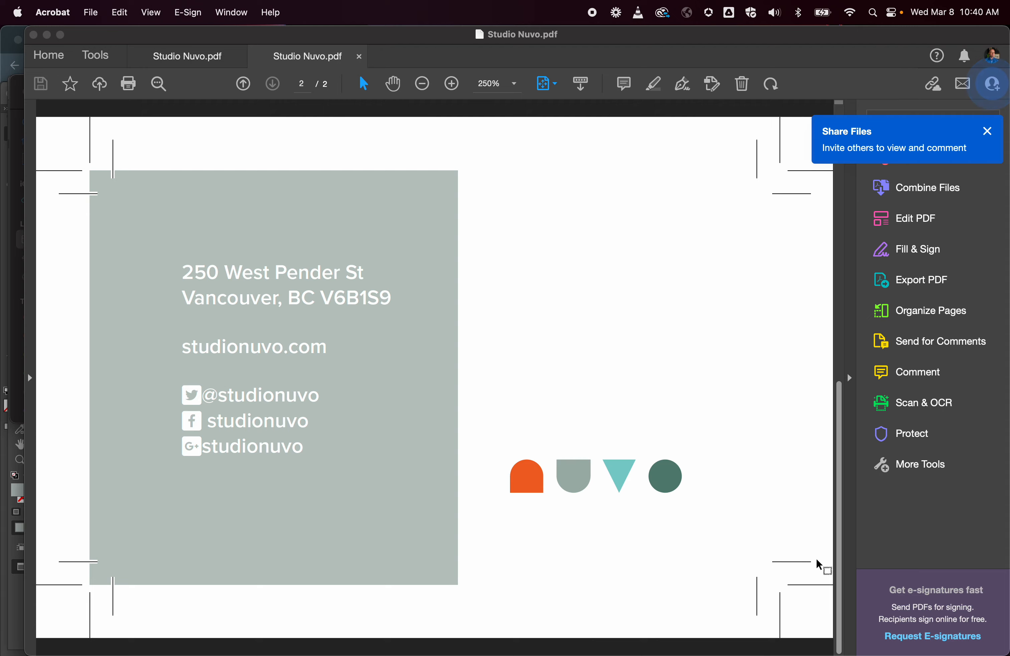
{"action": "left_click", "coordinate": [530, 639]}
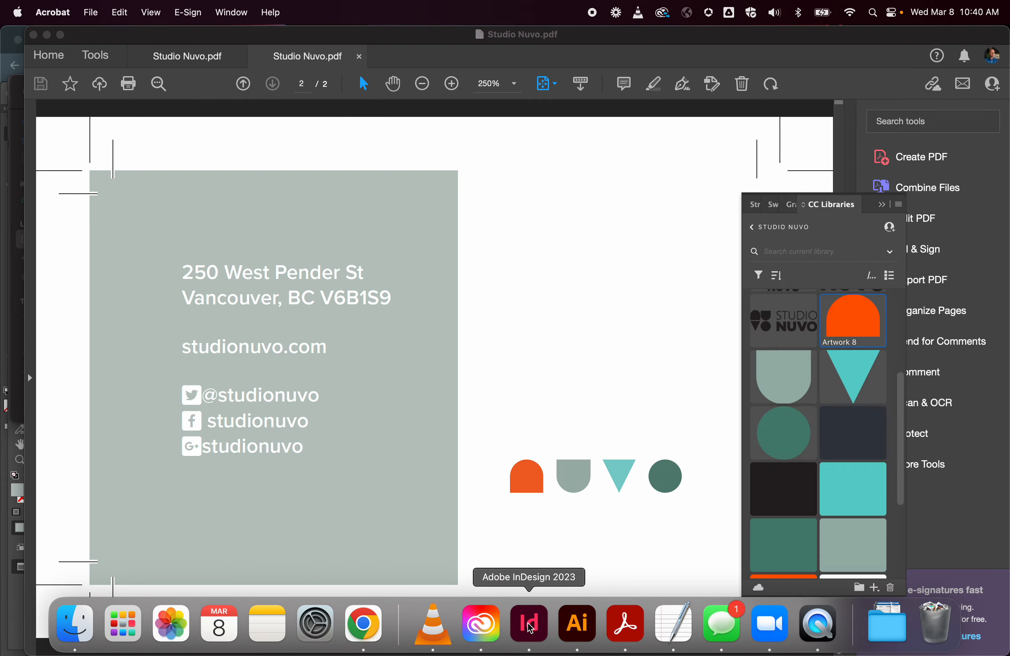